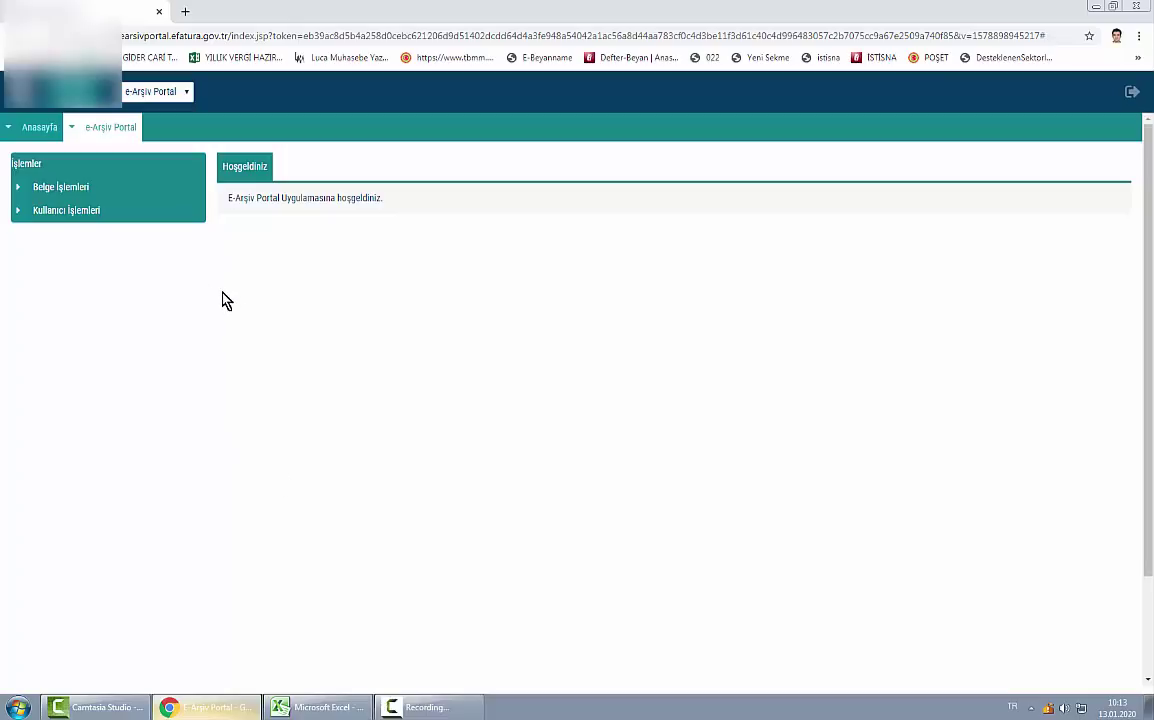
Reset the module selection to Modül Seçiniz and choose the e-Arşiv Portal module again.
left_click(170, 93)
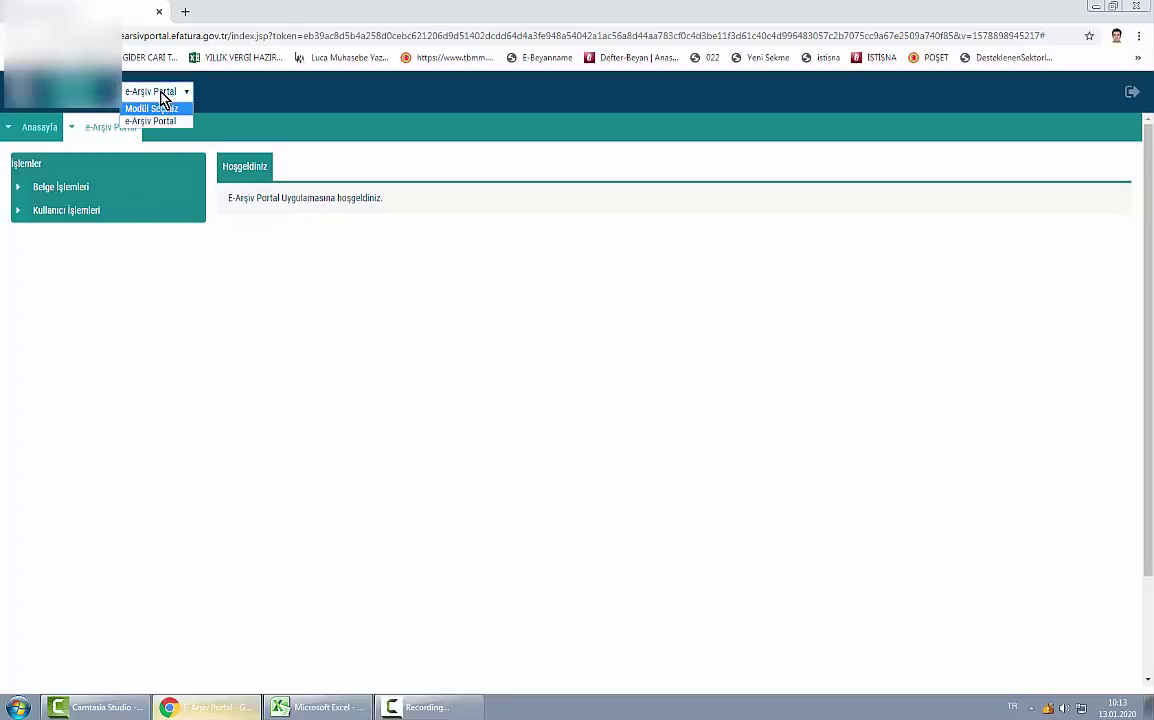
left_click(168, 108)
left_click(189, 93)
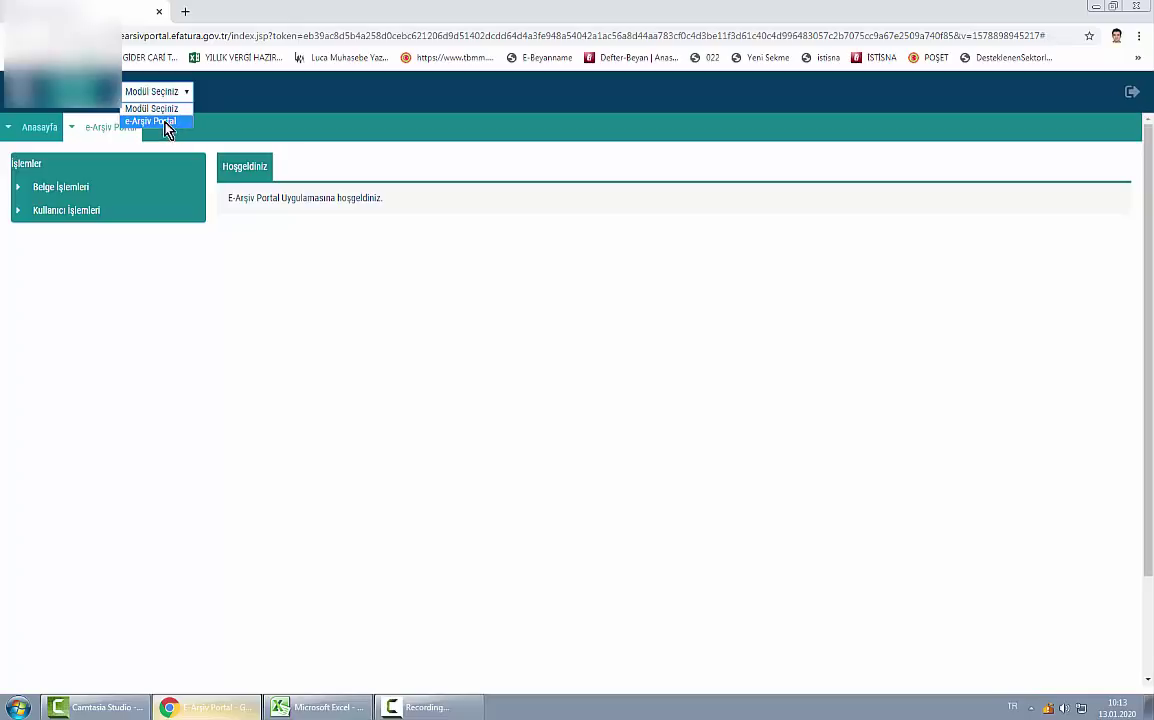
left_click(166, 120)
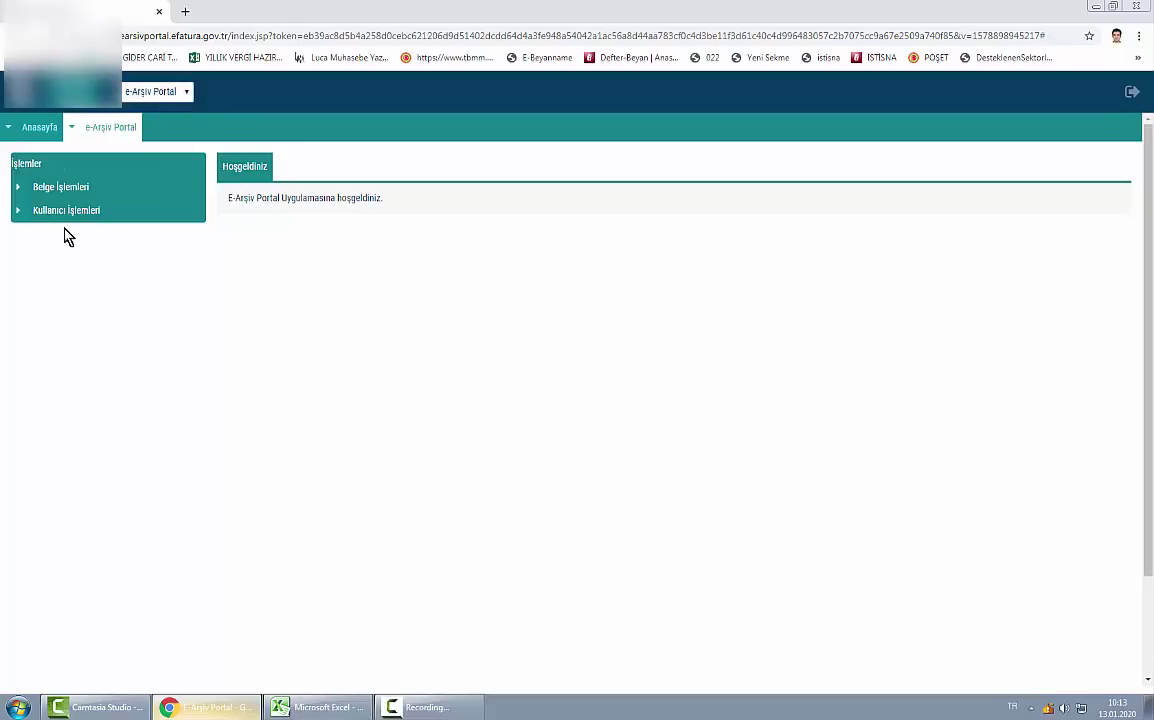
Open a new 5000/30.000TL Fatura Oluştur invoice form from the Belge İşlemleri group.
left_click(42, 214)
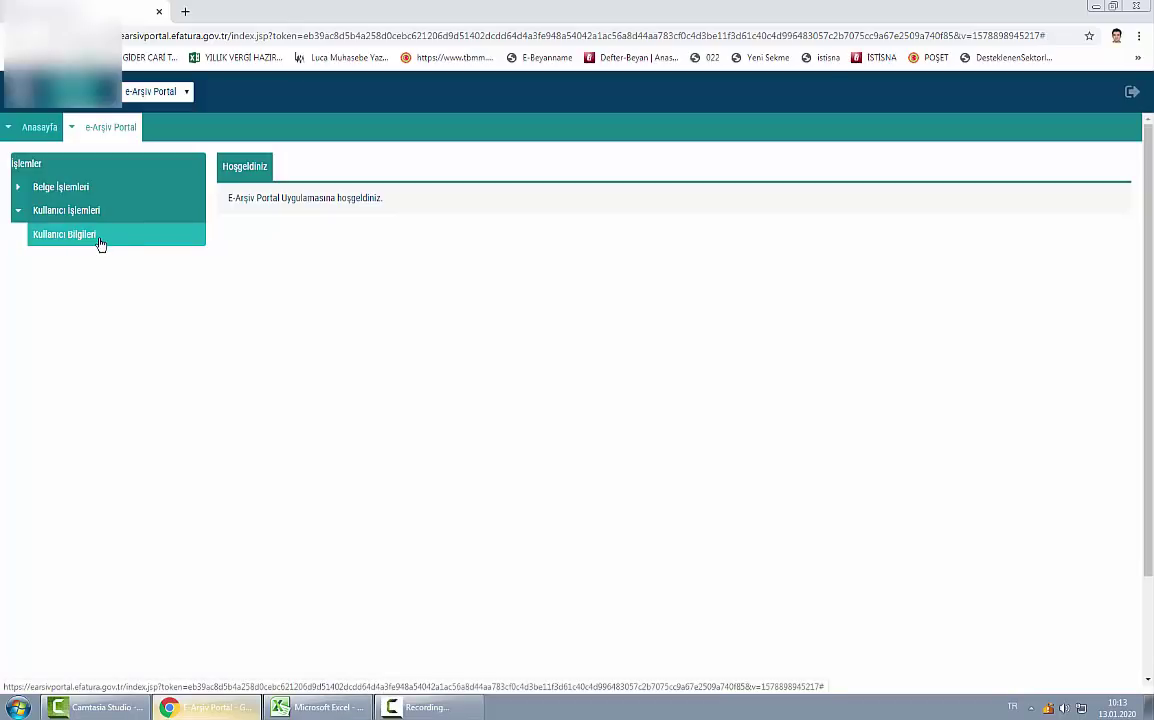
left_click(22, 211)
left_click(20, 188)
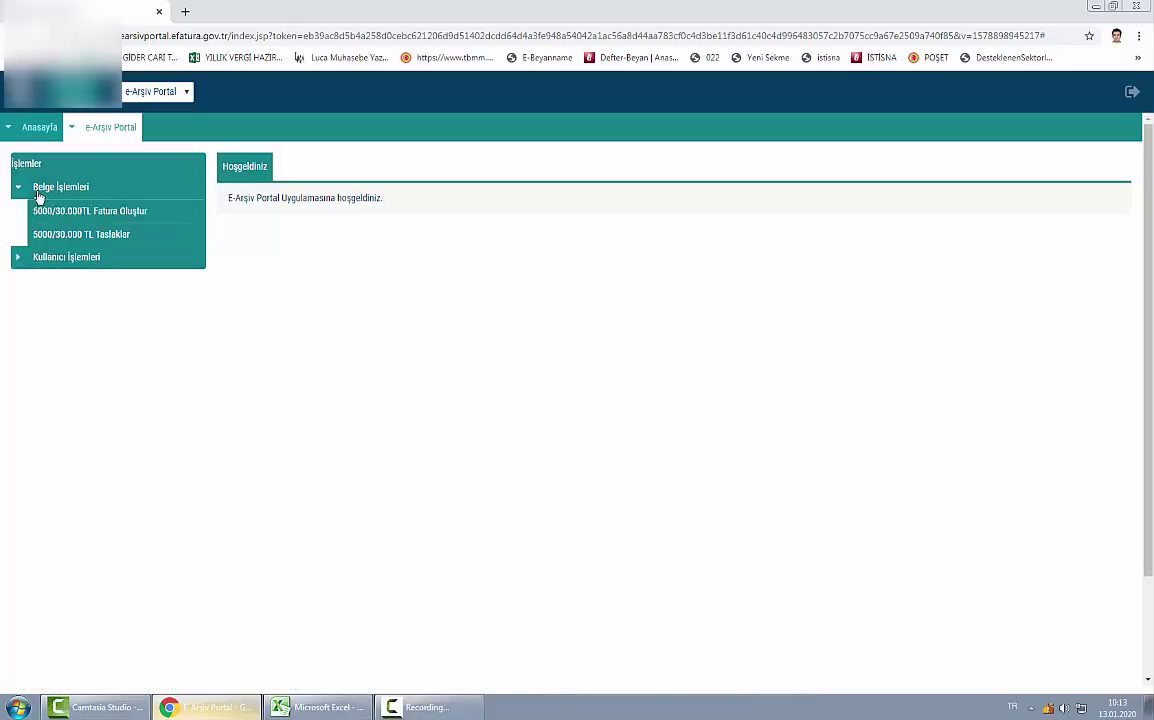
left_click(125, 208)
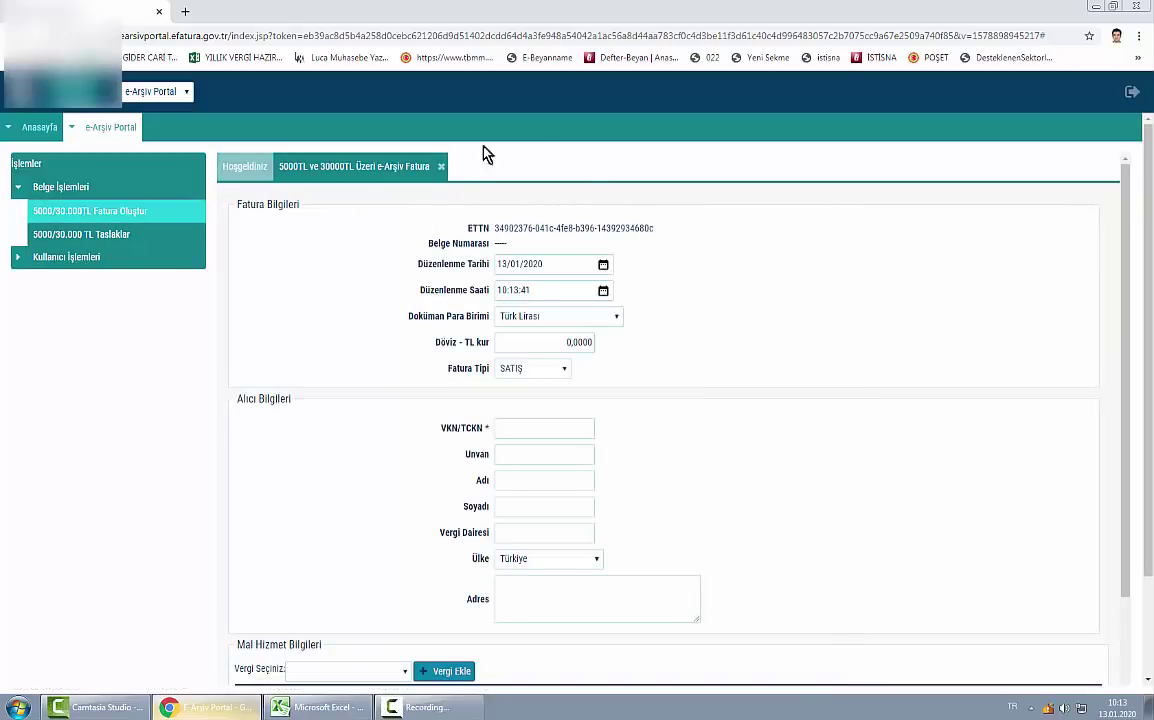
scroll(628, 394, "down", 1)
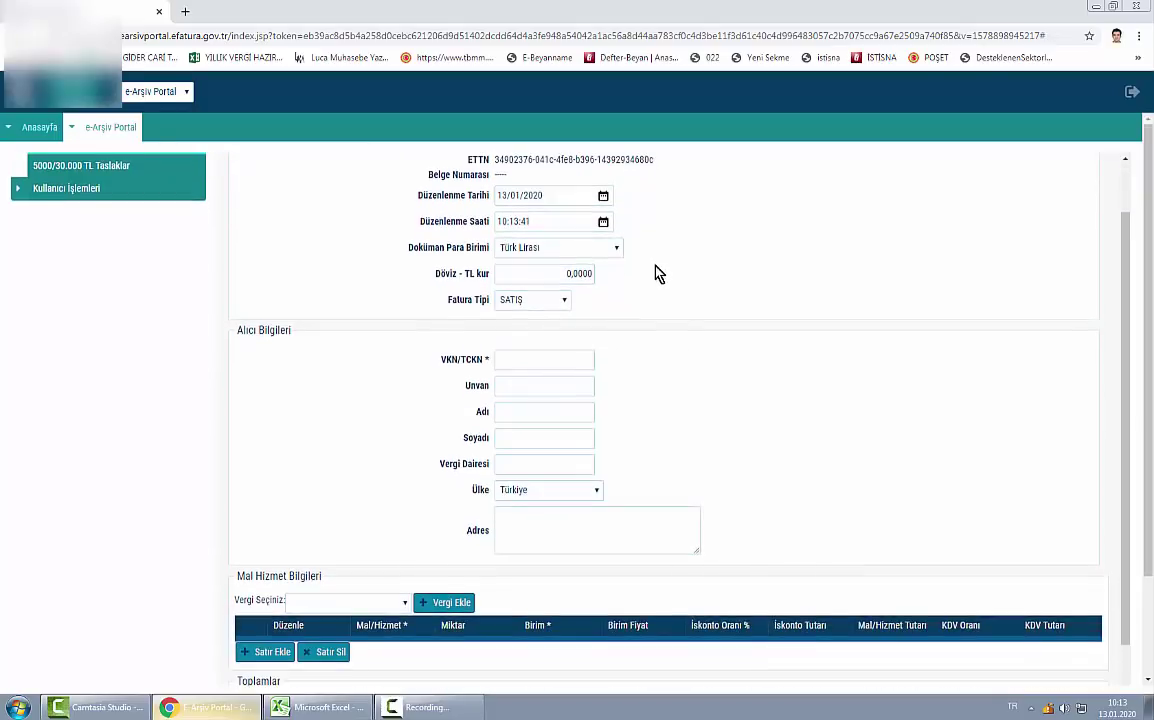
scroll(600, 290, "up", 1)
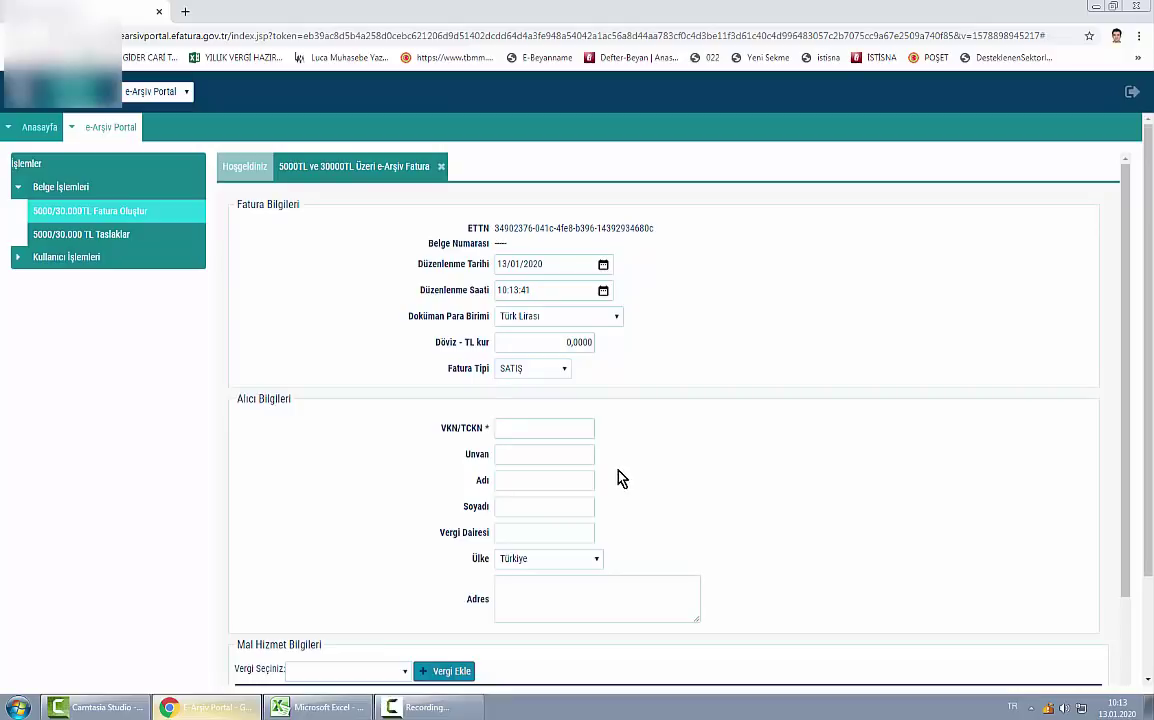
Copy the institution's tax number from cell A3 of the Excel FATURA DÖKÜMÜ sheet into the portal invoice's VKN/TCKN field.
left_click(540, 433)
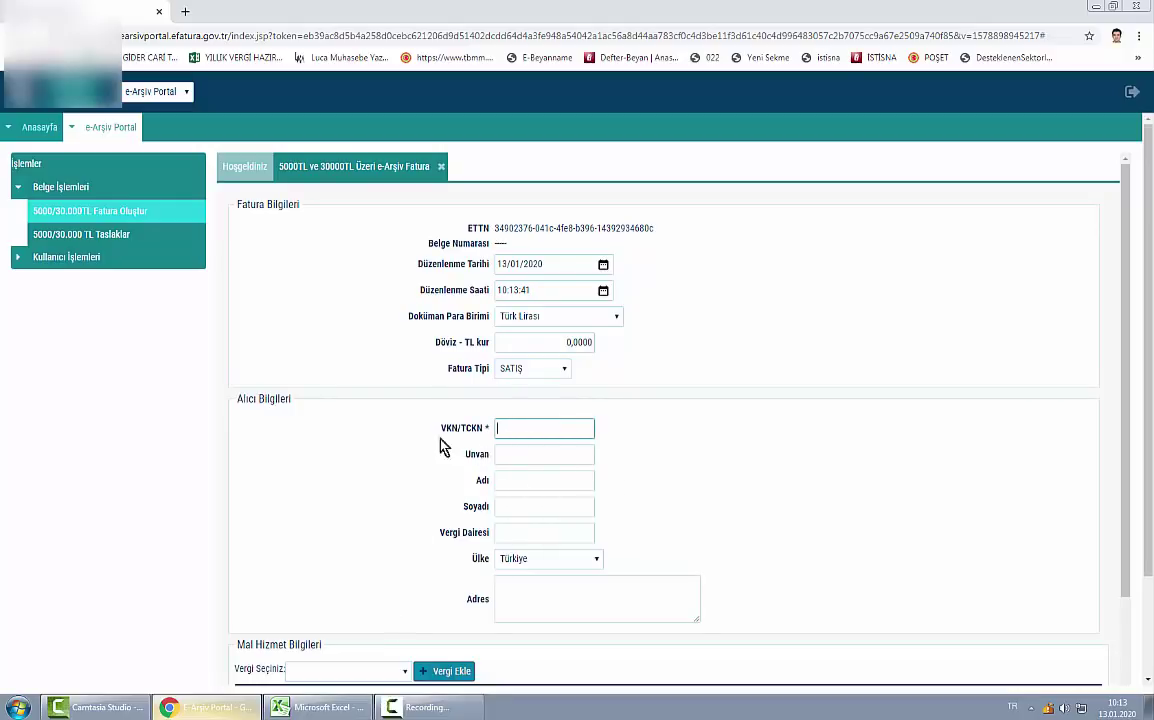
left_click(318, 707)
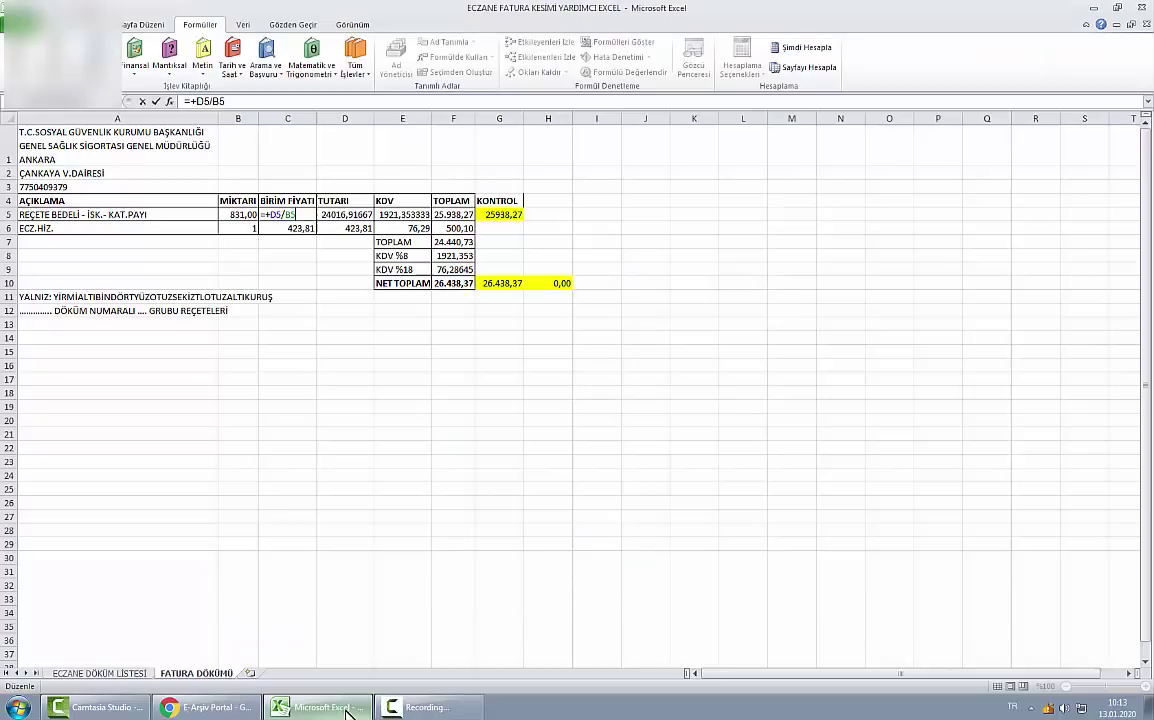
left_click(47, 187)
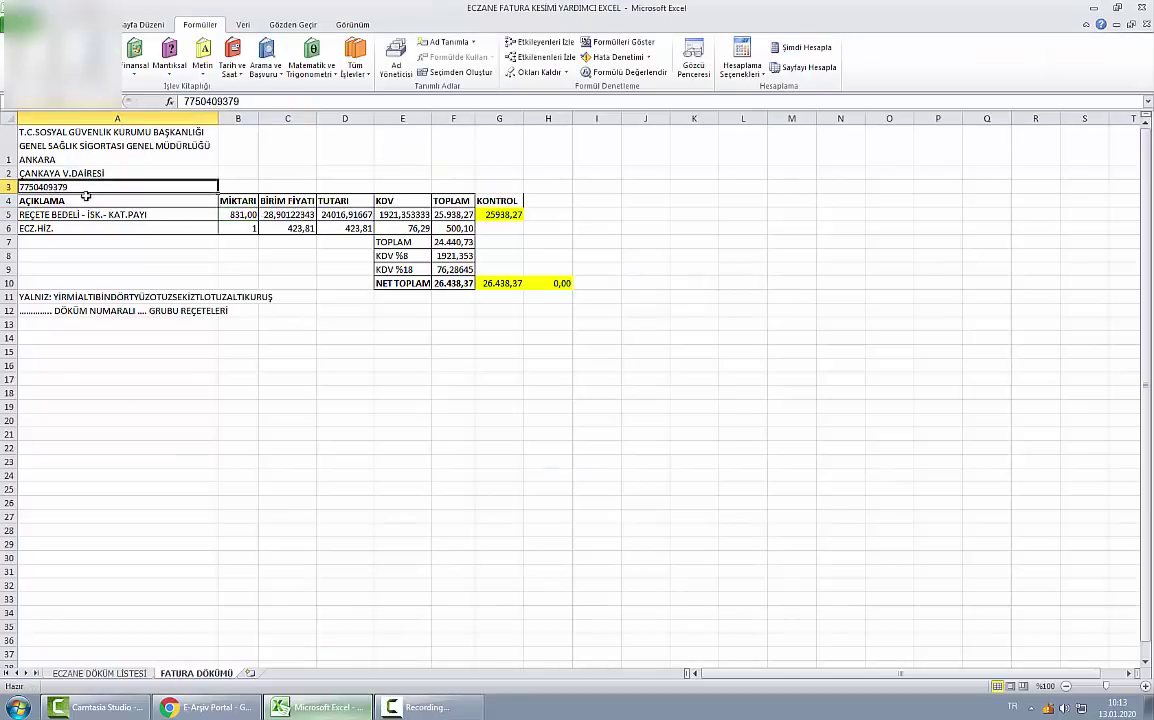
key("ctrl+c")
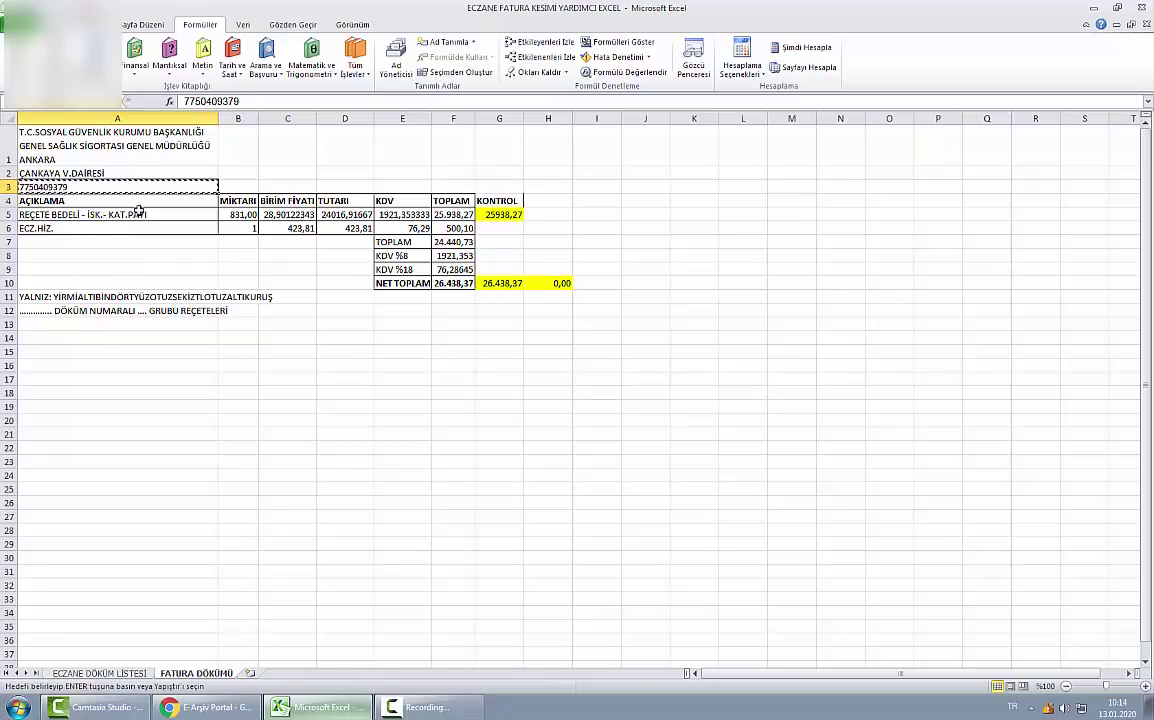
key("Escape")
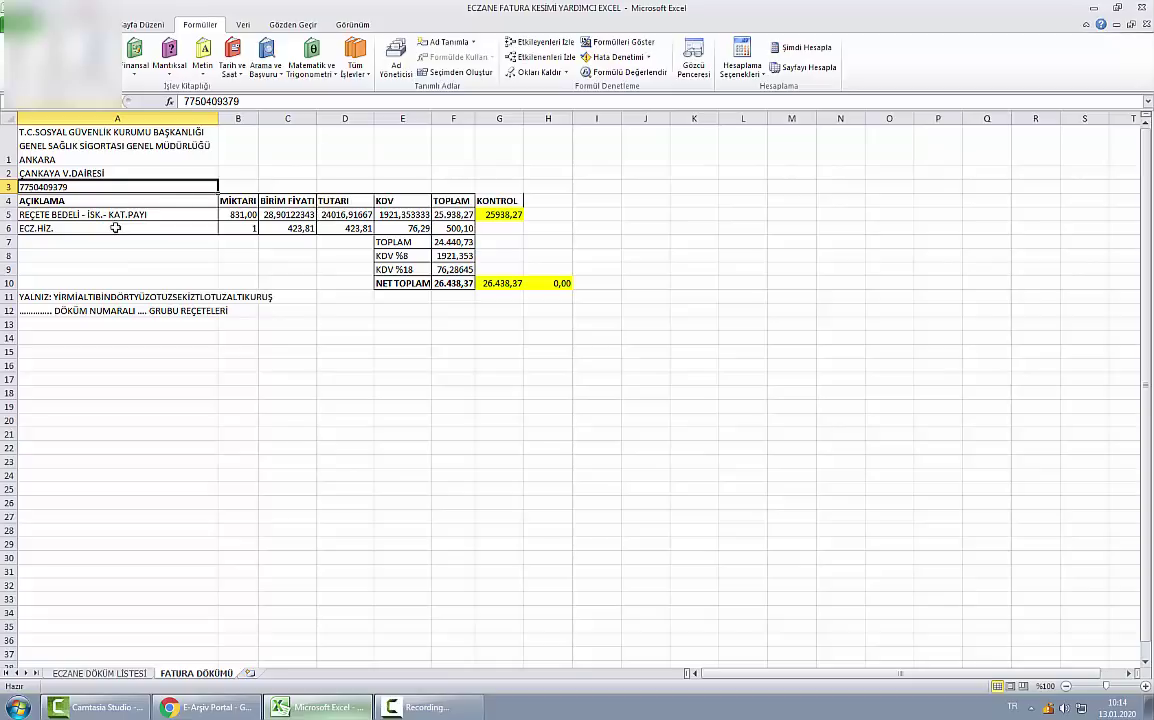
left_click(245, 706)
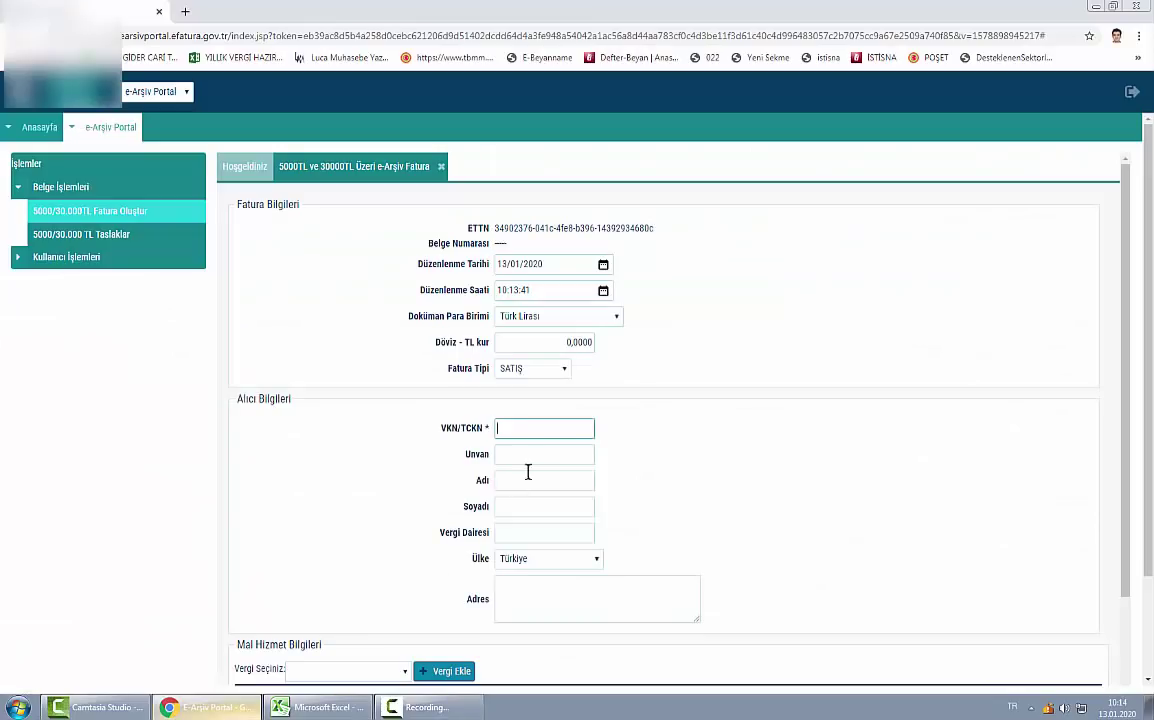
key("ctrl+v")
key("Tab")
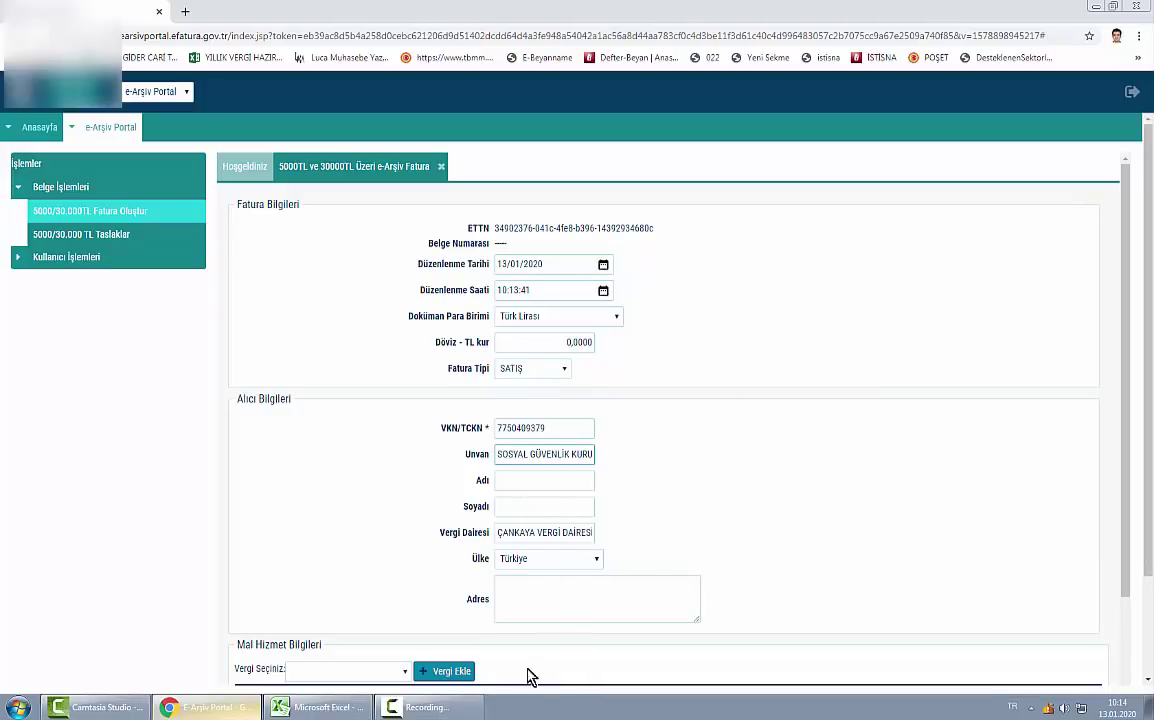
Copy the institution's heading and address text from cell A1 of the Excel FATURA DÖKÜMÜ sheet into the portal invoice's Adres field.
left_click(523, 590)
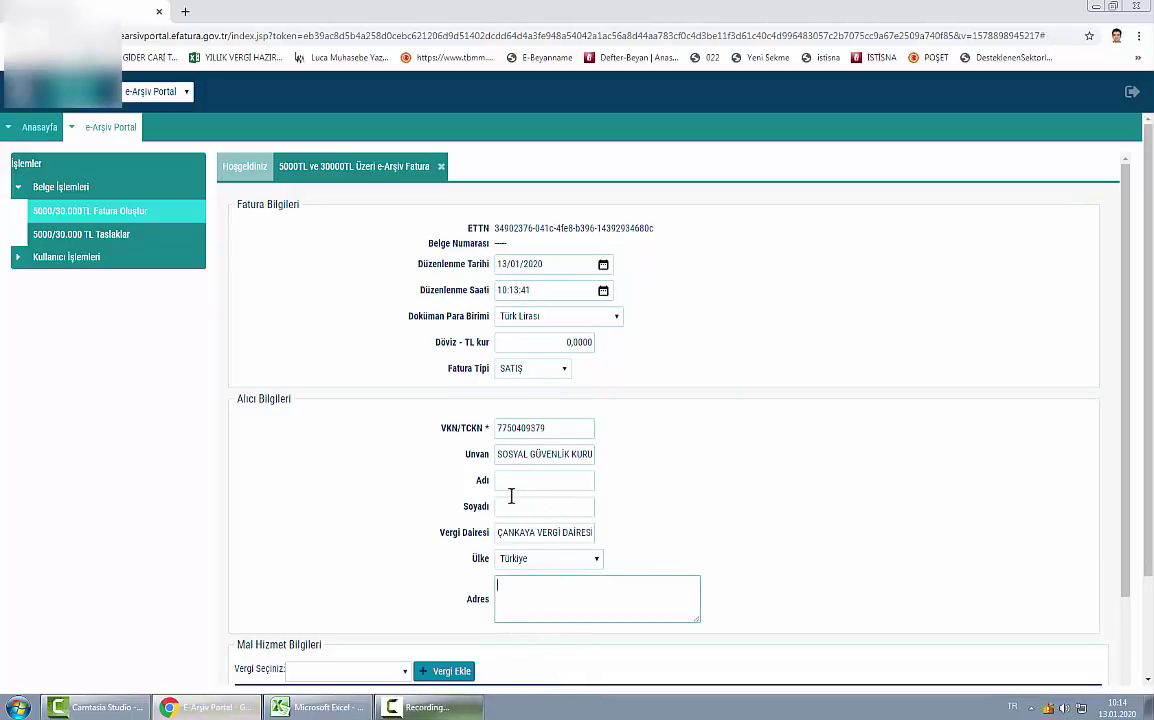
left_click_drag(501, 428, 560, 427)
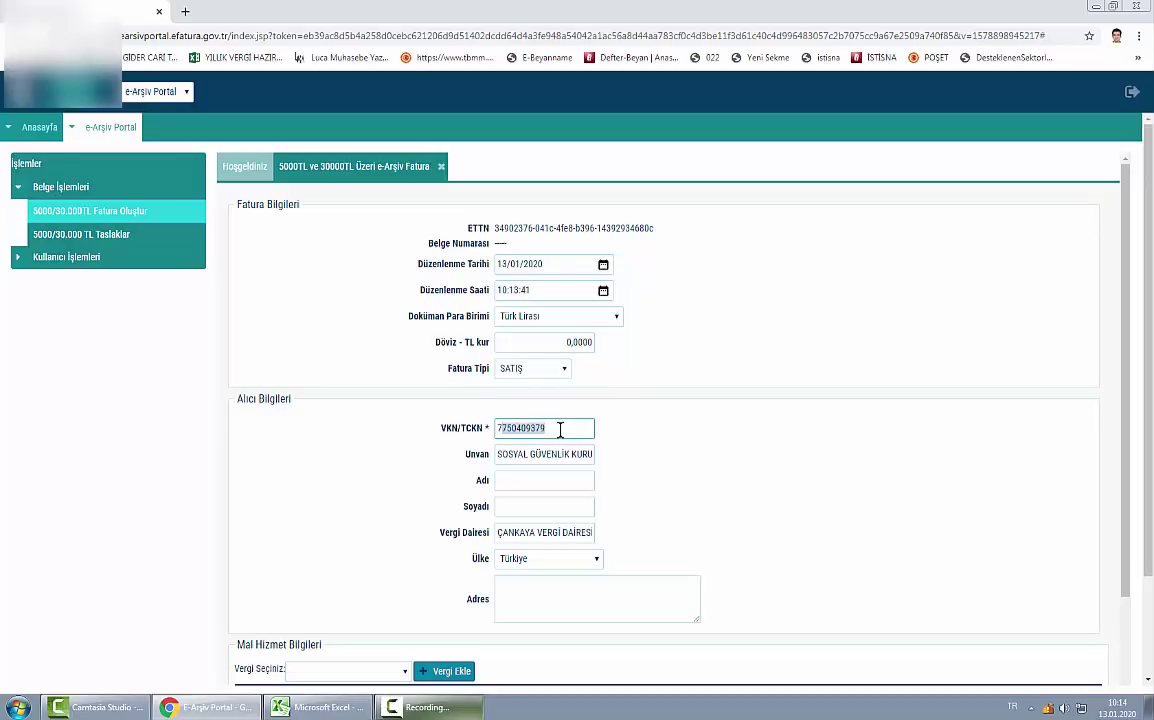
key("Tab")
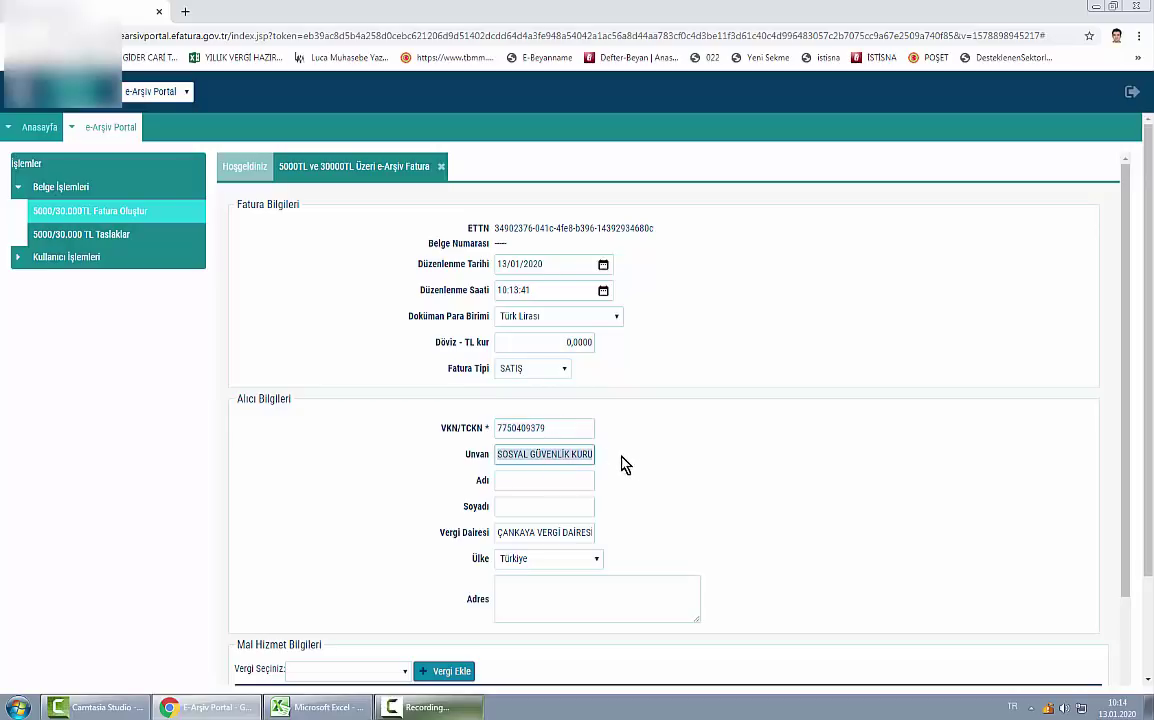
left_click(519, 532)
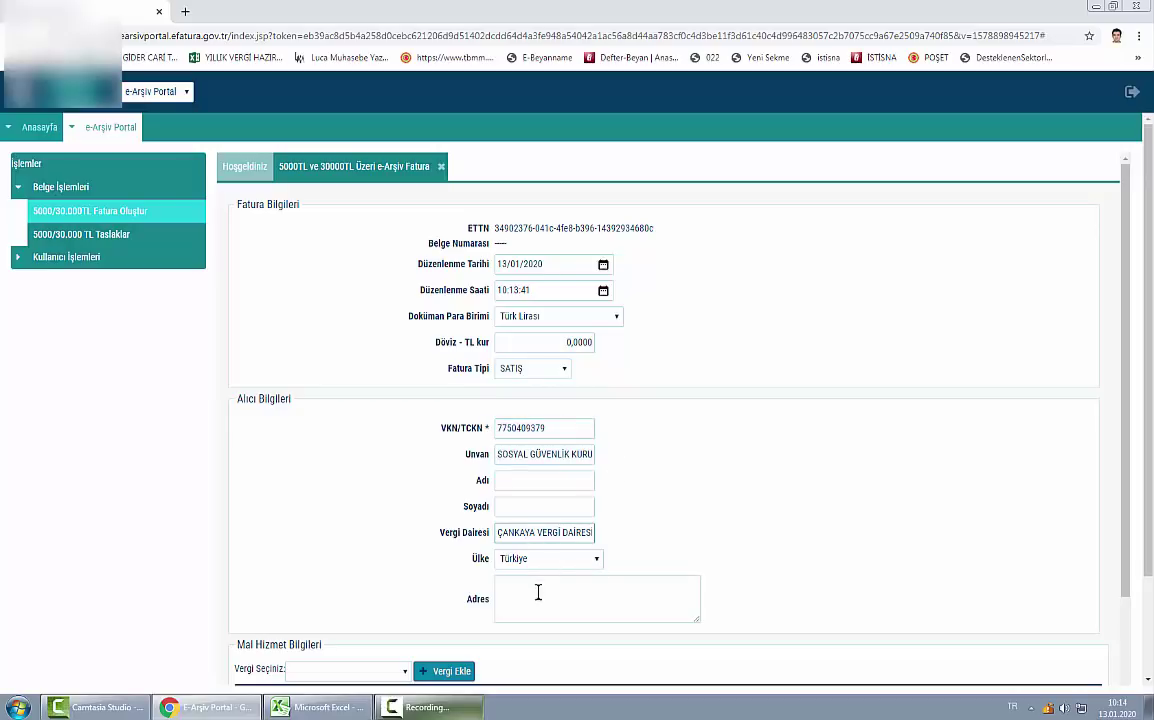
left_click(543, 582)
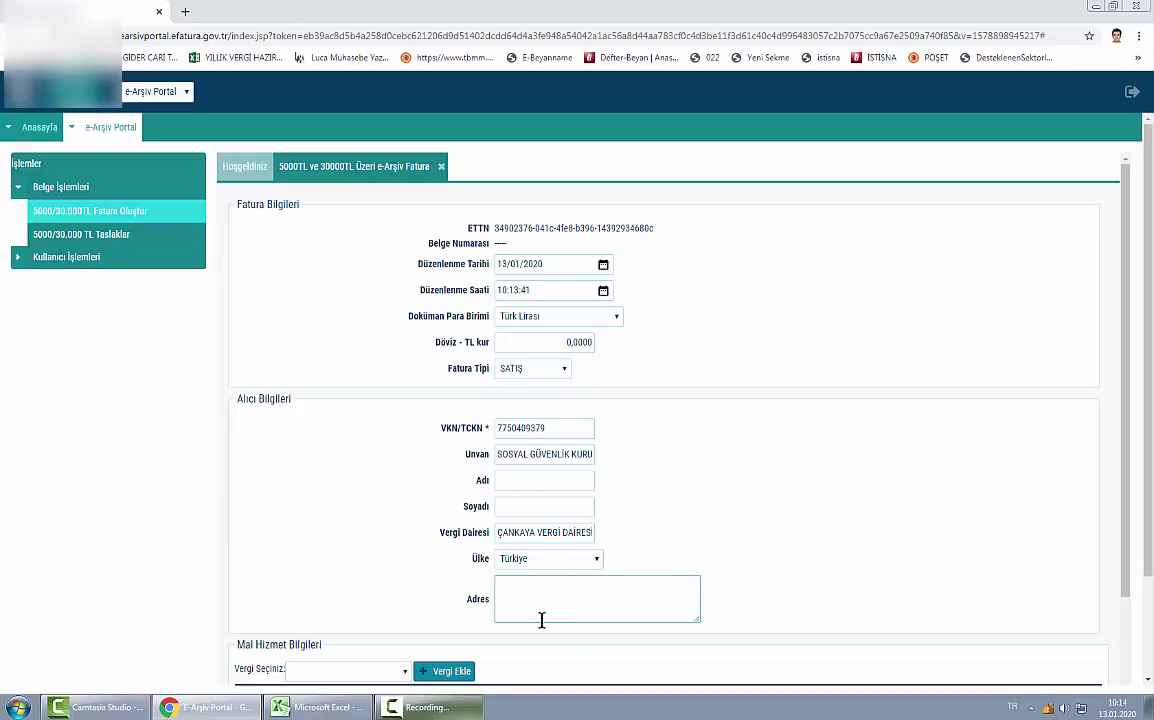
key("alt+Tab")
left_click(77, 150)
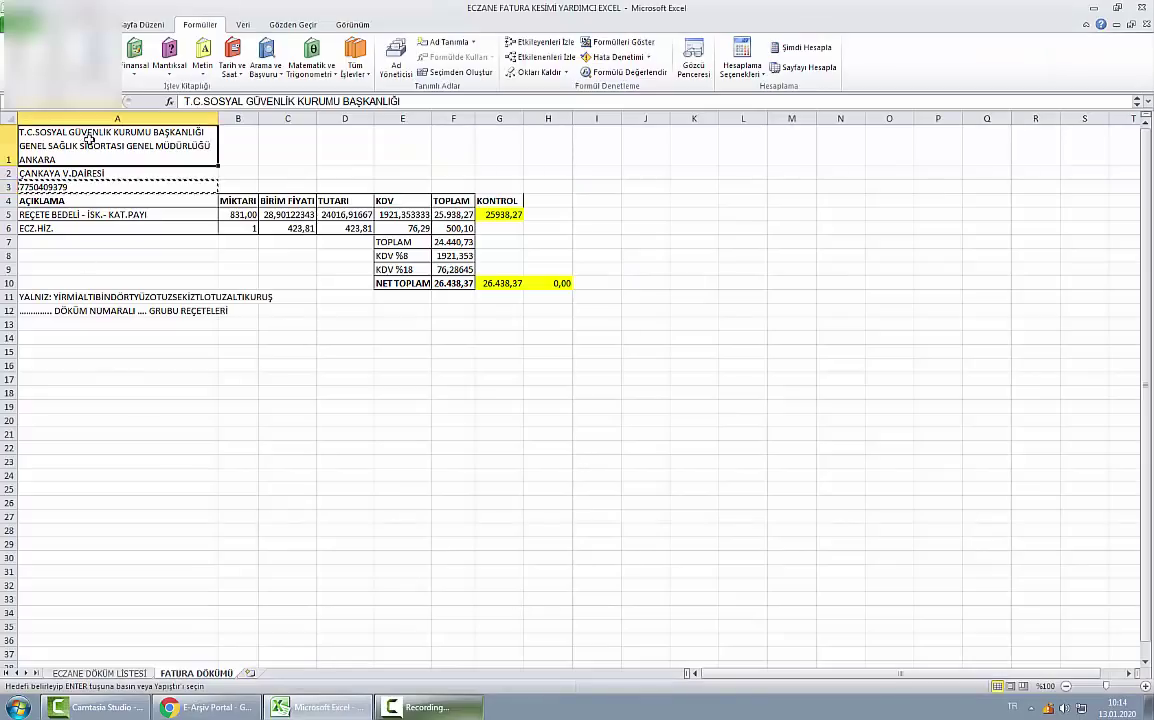
key("ctrl+c")
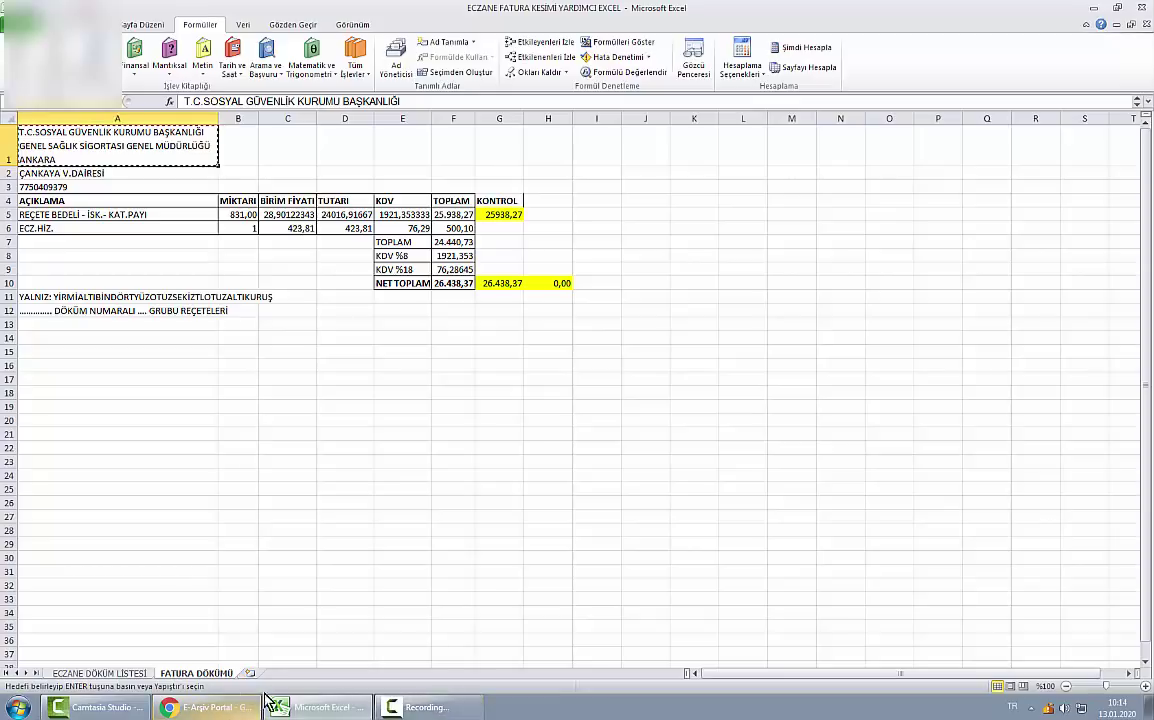
left_click(205, 707)
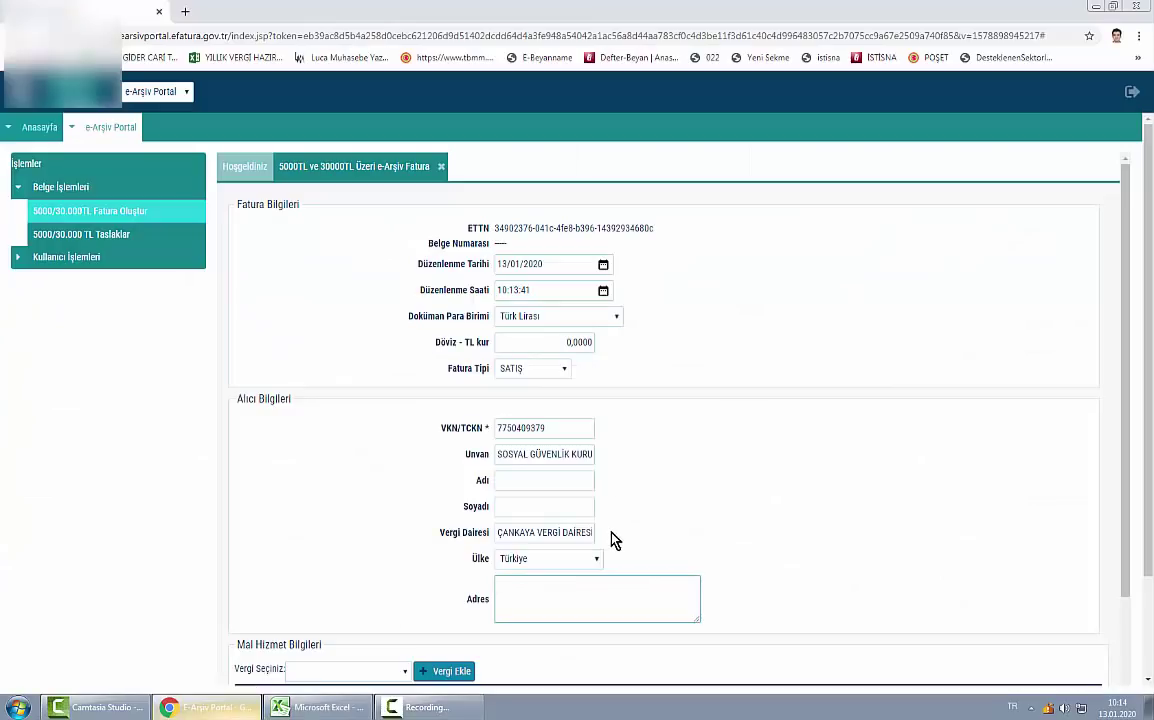
key("ctrl+v")
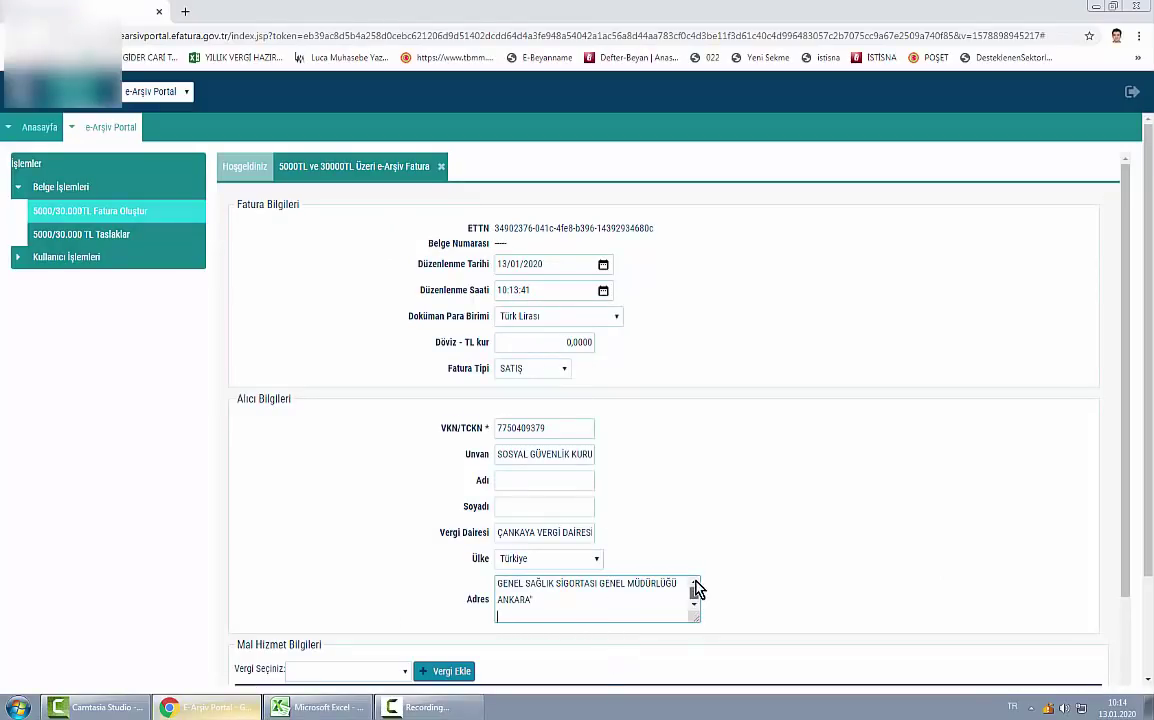
Check the description rows on the Excel FATURA DÖKÜMÜ sheet and add two blank item rows to the invoice's Mal Hizmet Bilgileri table.
scroll(466, 495, "down", 1)
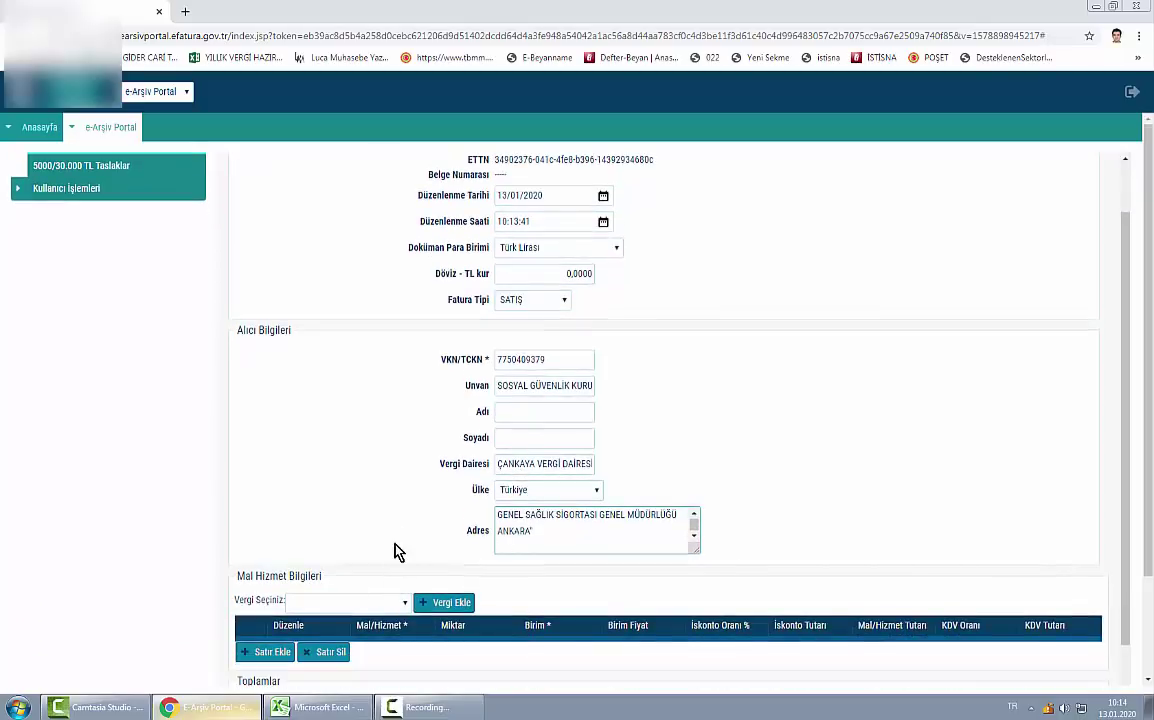
scroll(395, 550, "down", 3)
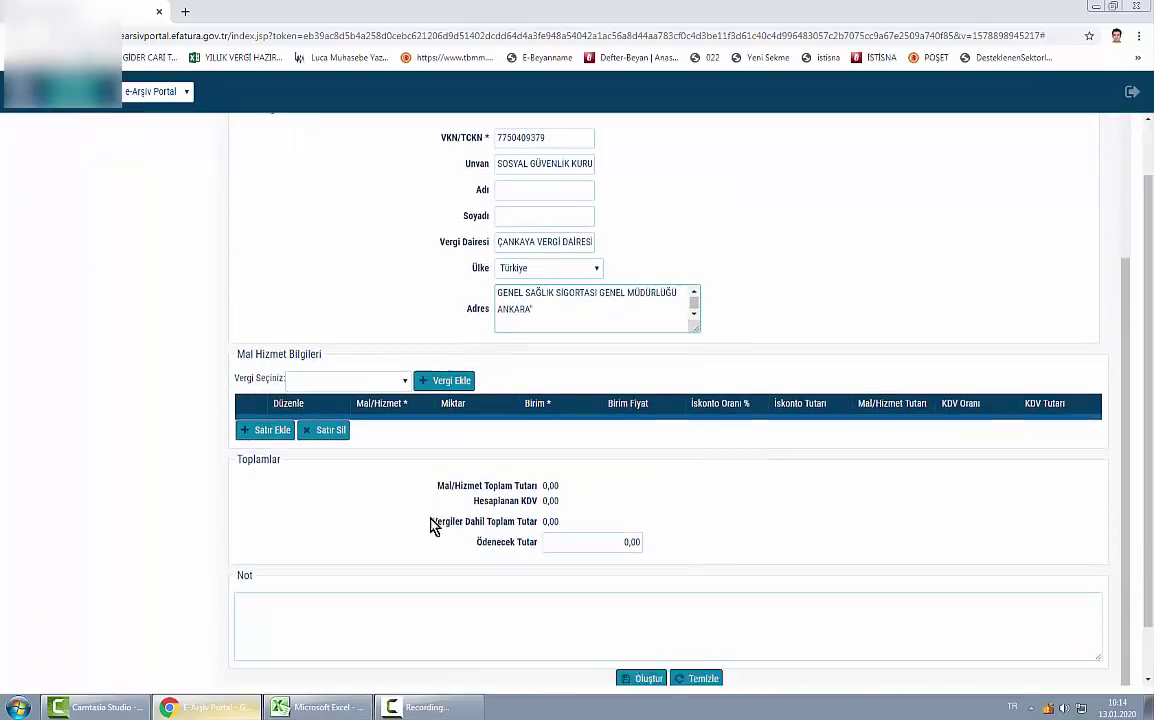
left_click(370, 707)
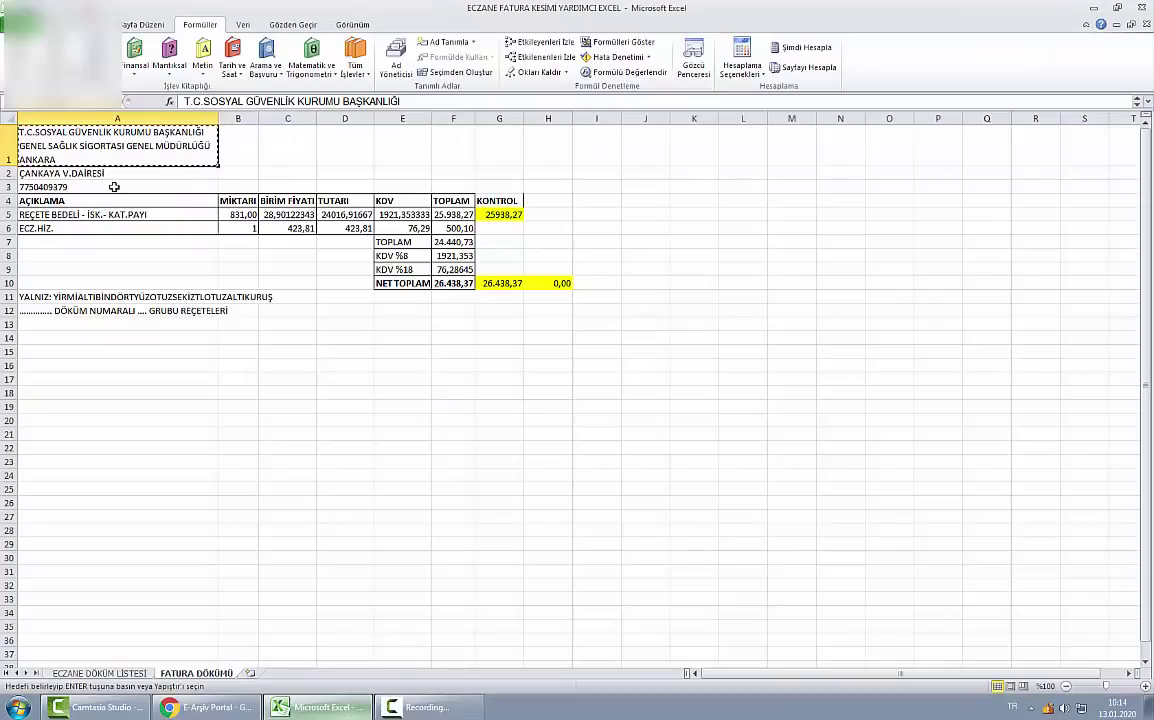
left_click(88, 227)
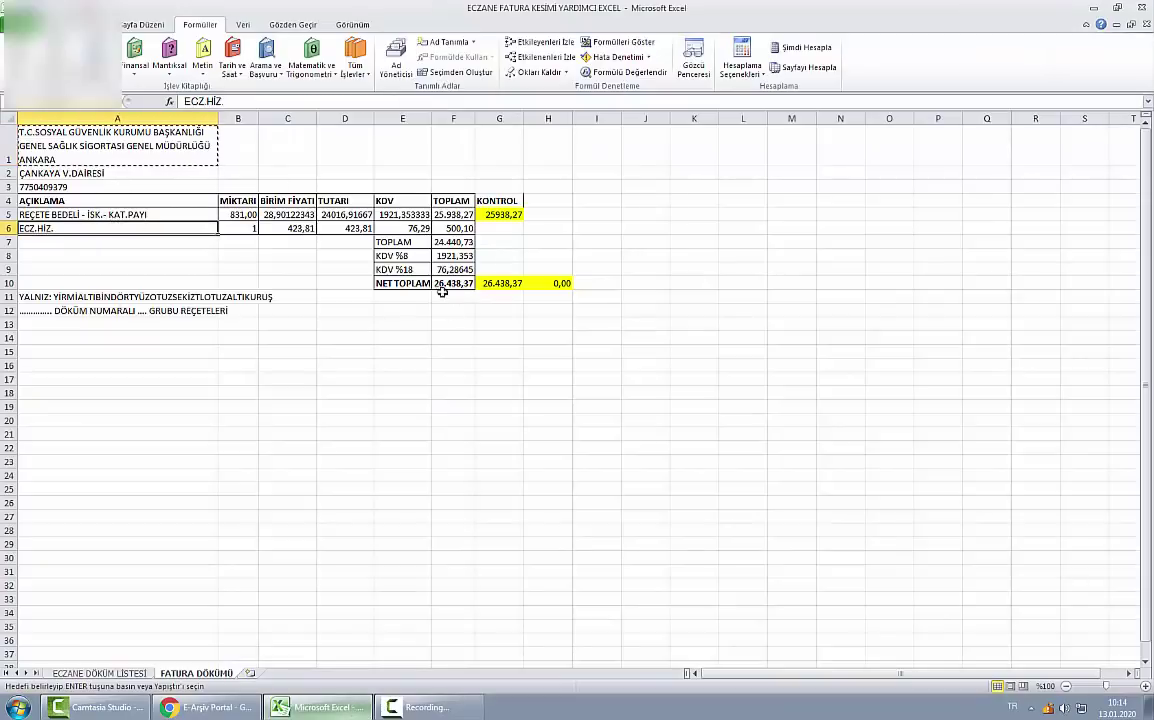
left_click(210, 707)
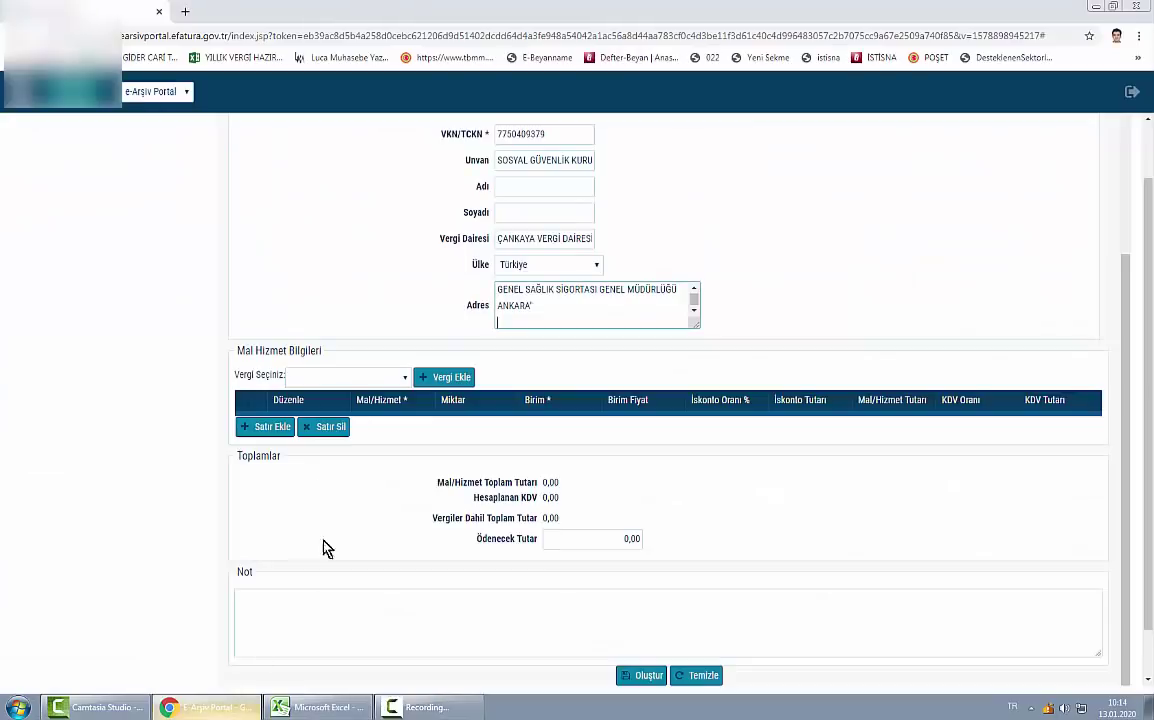
left_click(277, 432)
left_click(285, 484)
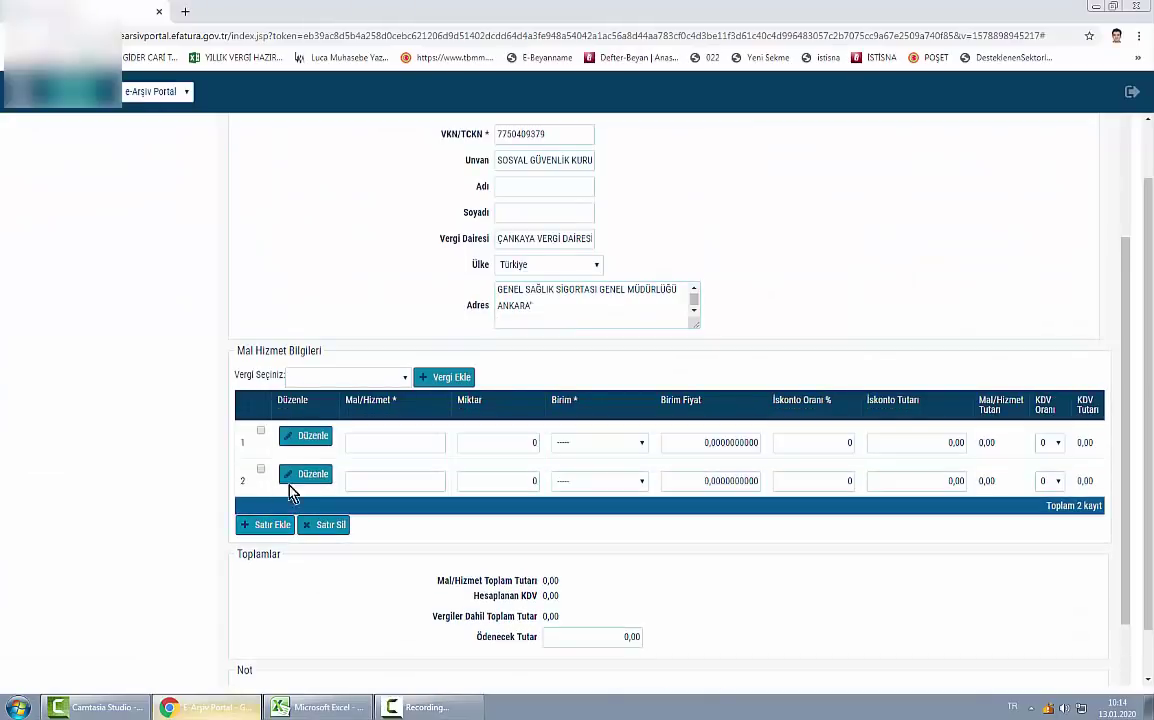
Switch to the Excel workbook and review the prescription count, amount, discount, co-payment and 8% KDV rows on the ECZANE DÖKÜM LİSTESİ sheet.
left_click(340, 707)
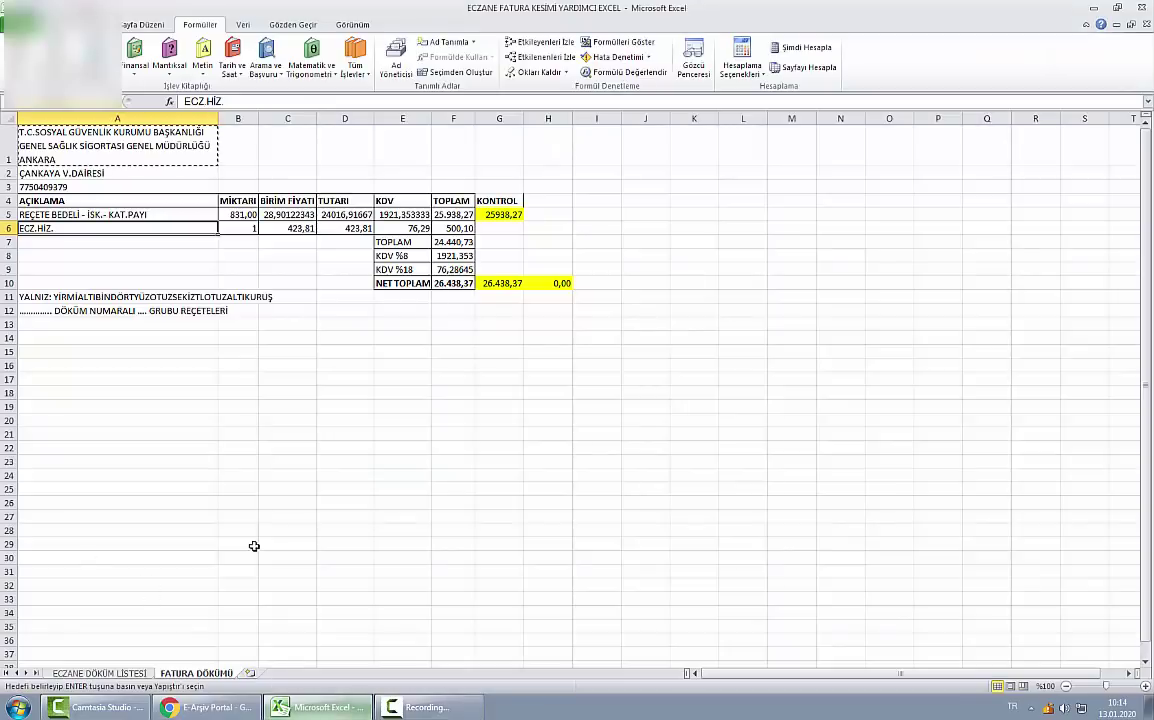
left_click(99, 673)
left_click(125, 174)
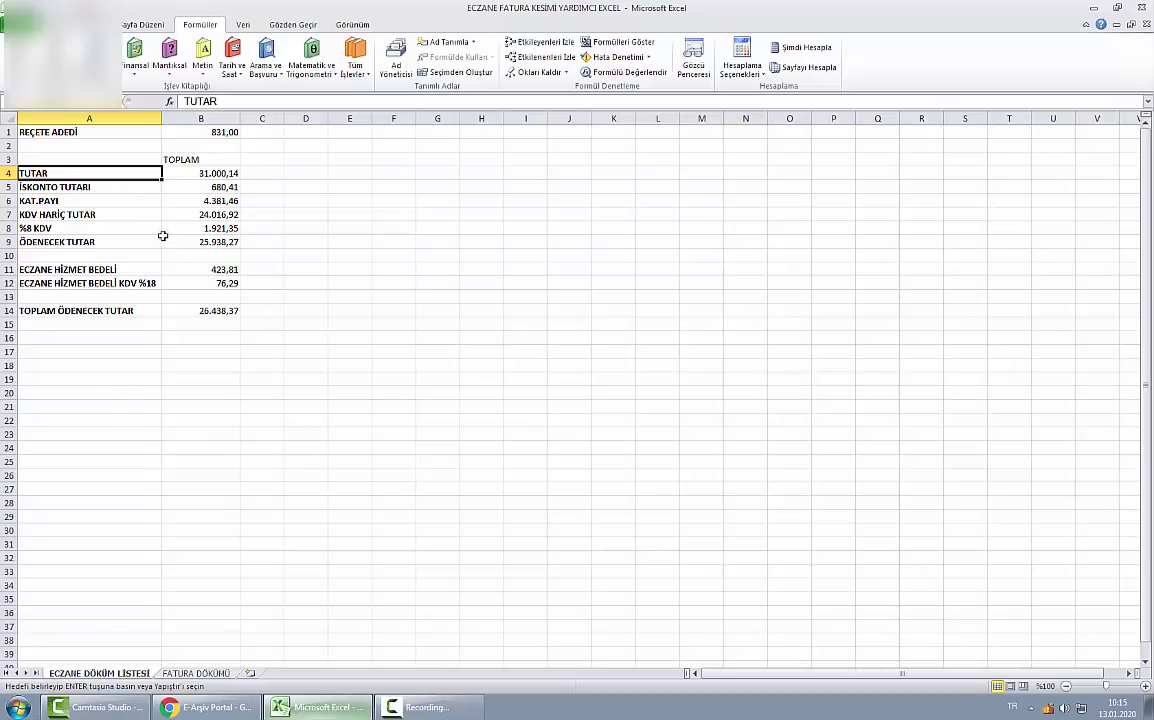
left_click(205, 136)
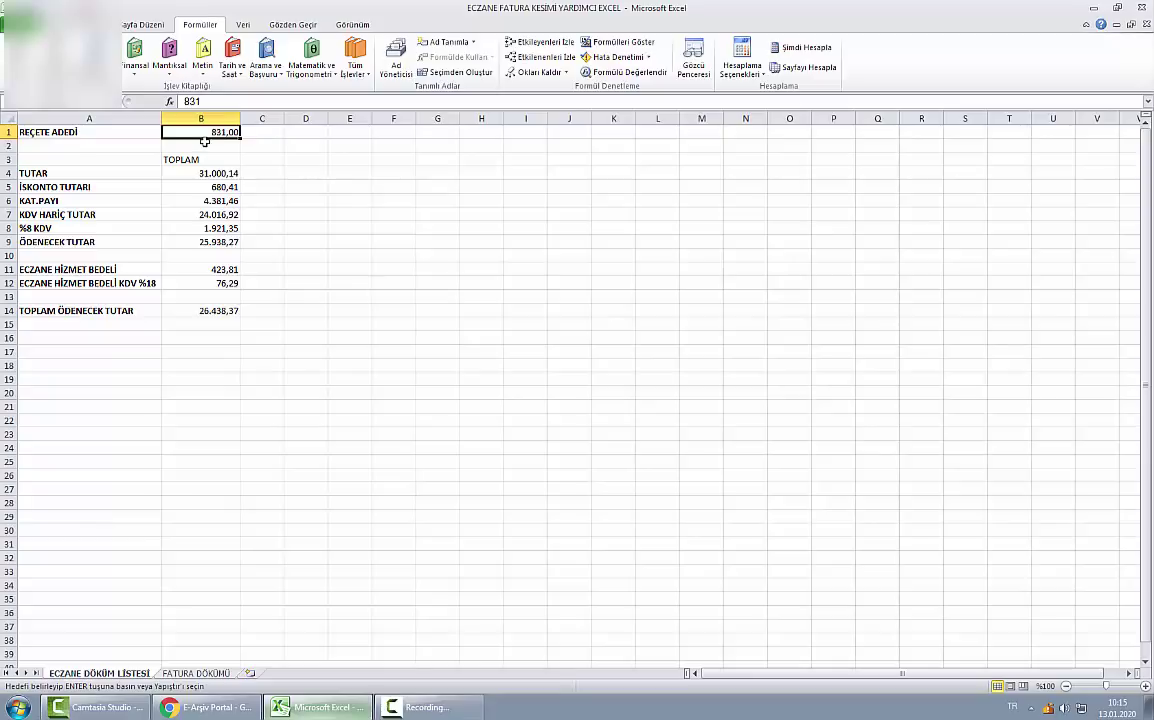
left_click(53, 172)
left_click(170, 186)
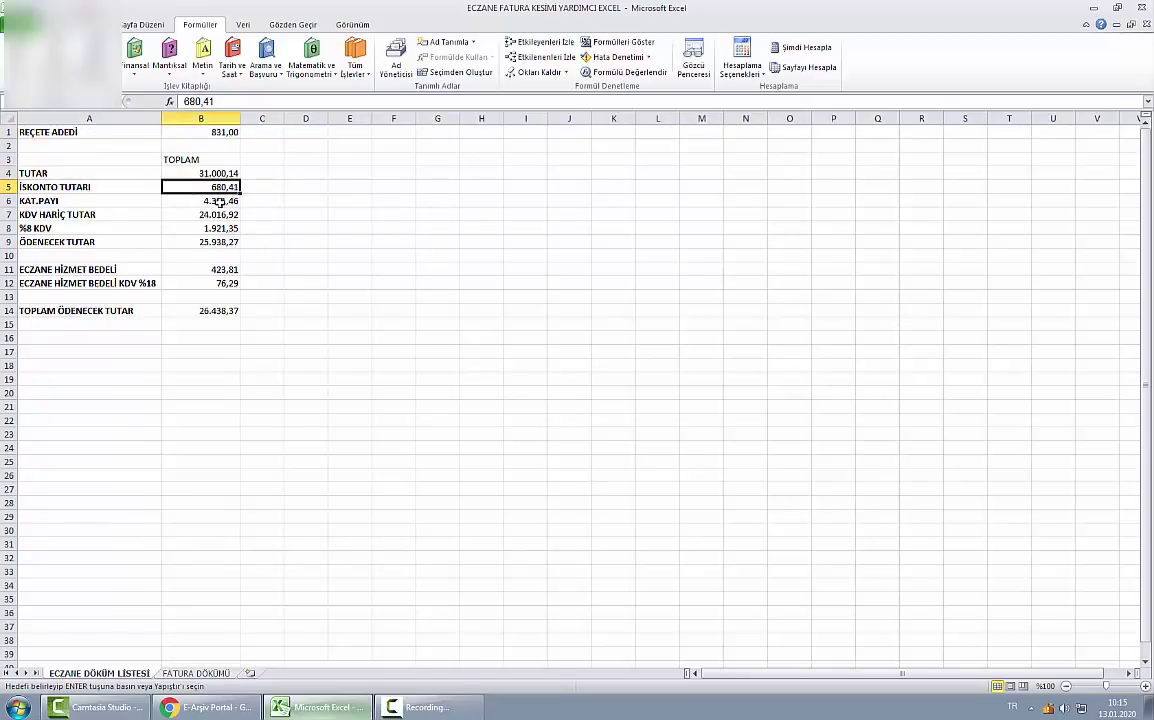
left_click(184, 172)
left_click(186, 185)
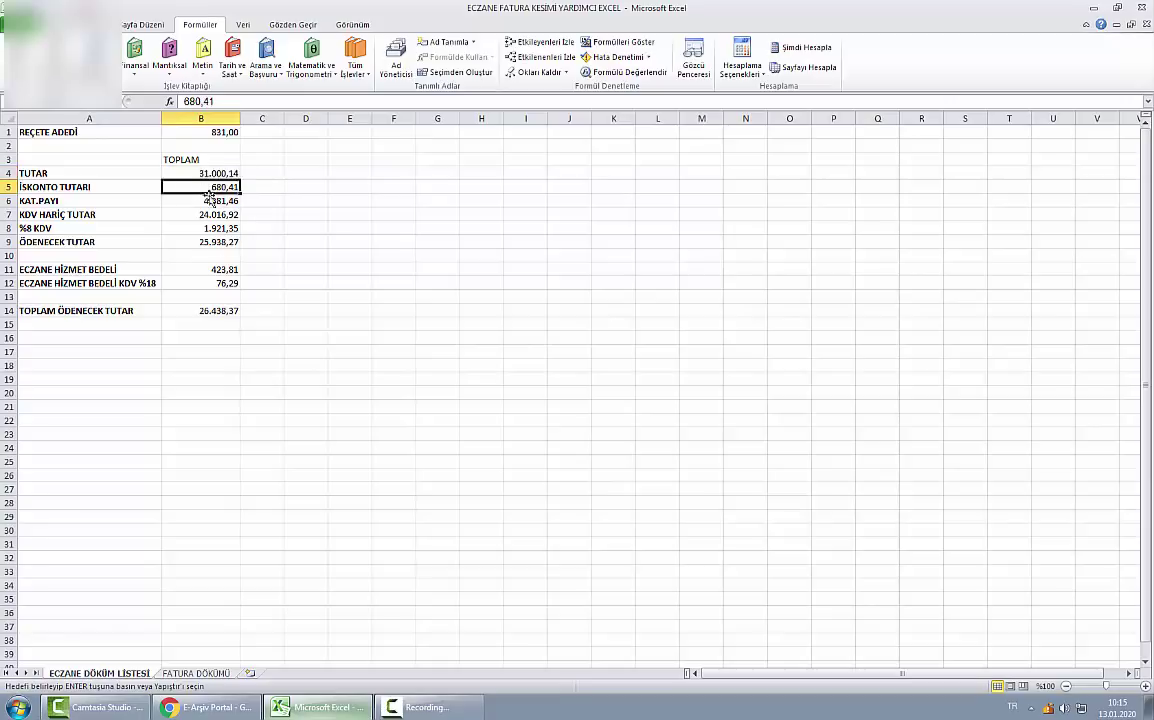
left_click(184, 199)
left_click(189, 217)
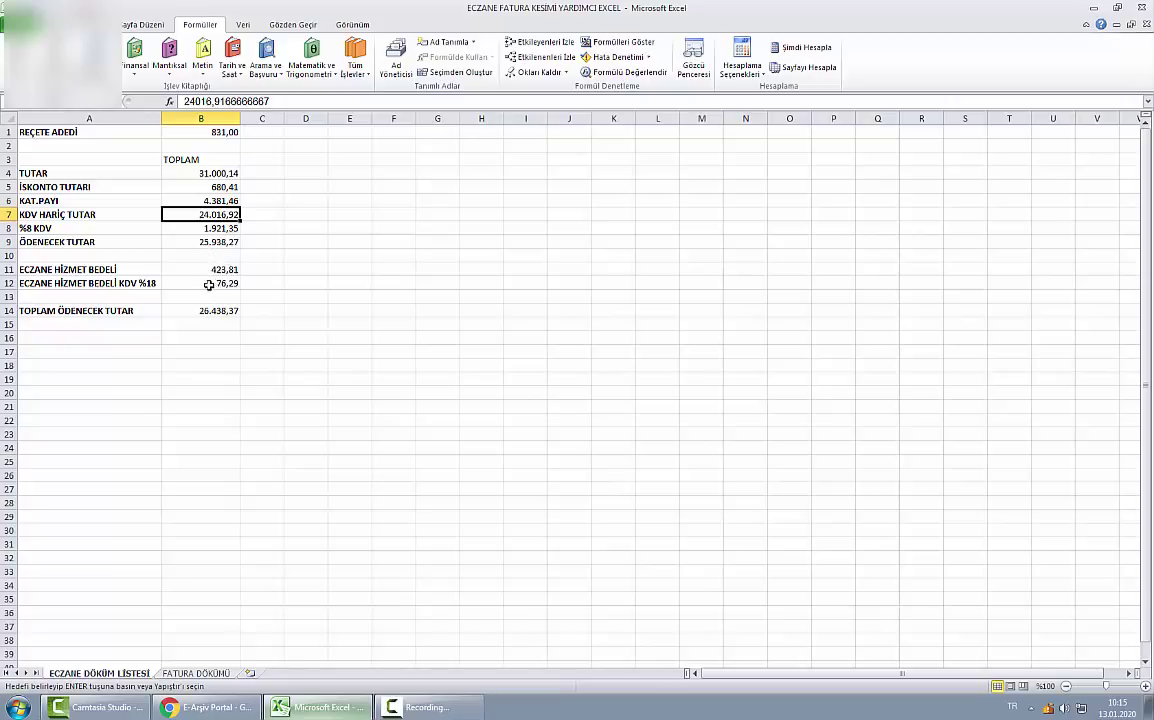
left_click(172, 229)
left_click(195, 243)
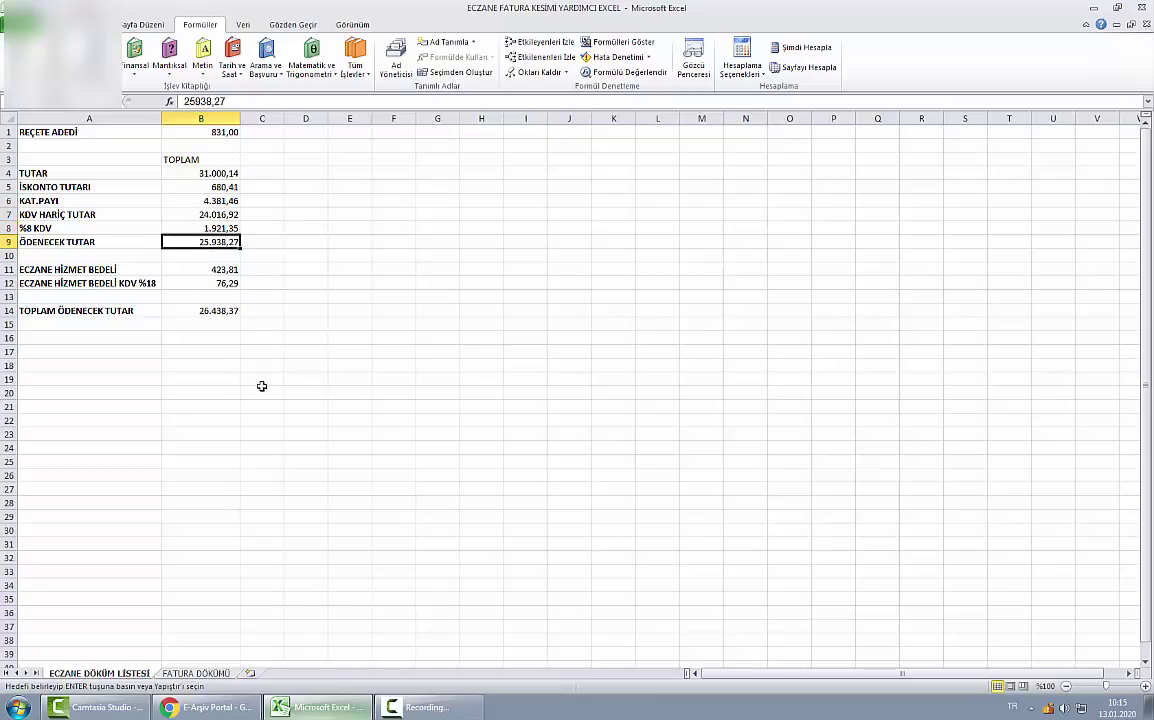
Review the pharmacy service fee, its 18% KDV and the total payable amount in cells B11, B12 and B14.
left_click(195, 270)
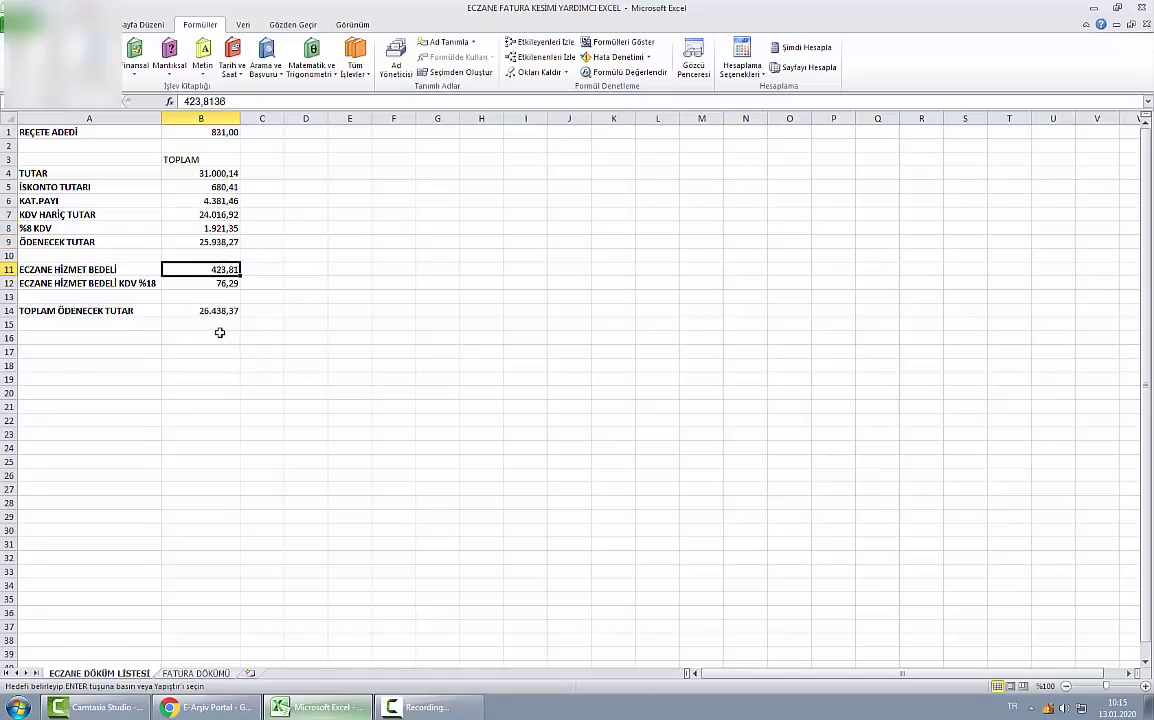
left_click(202, 287)
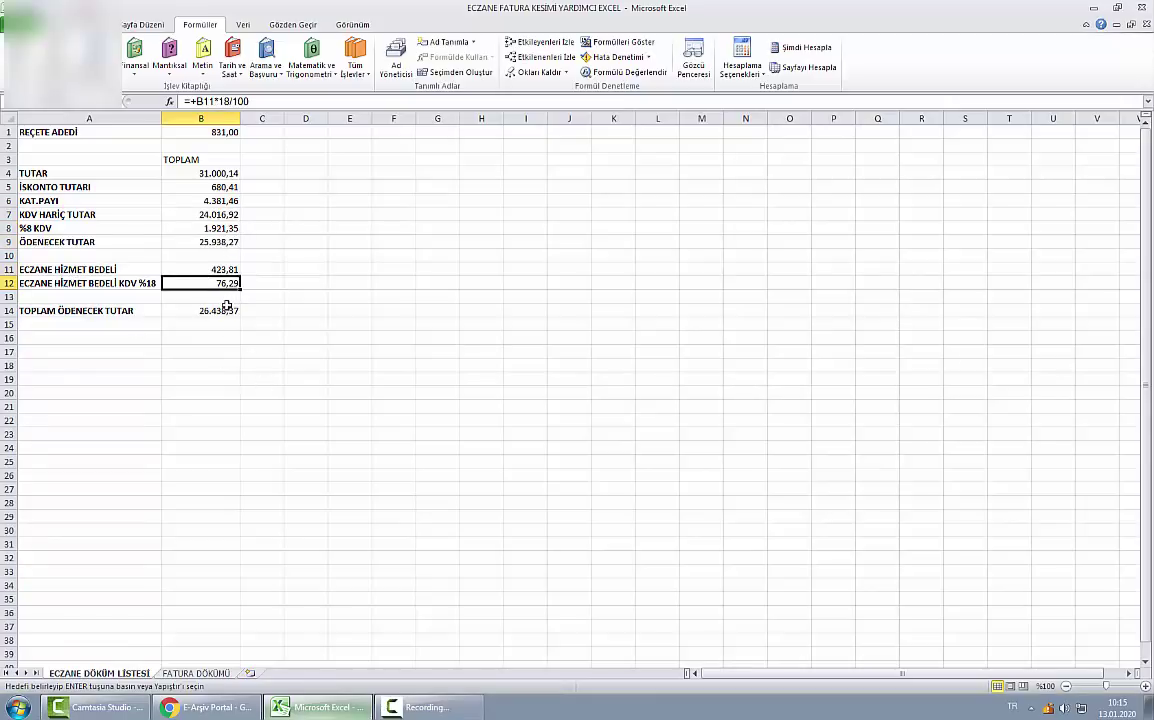
left_click(200, 324)
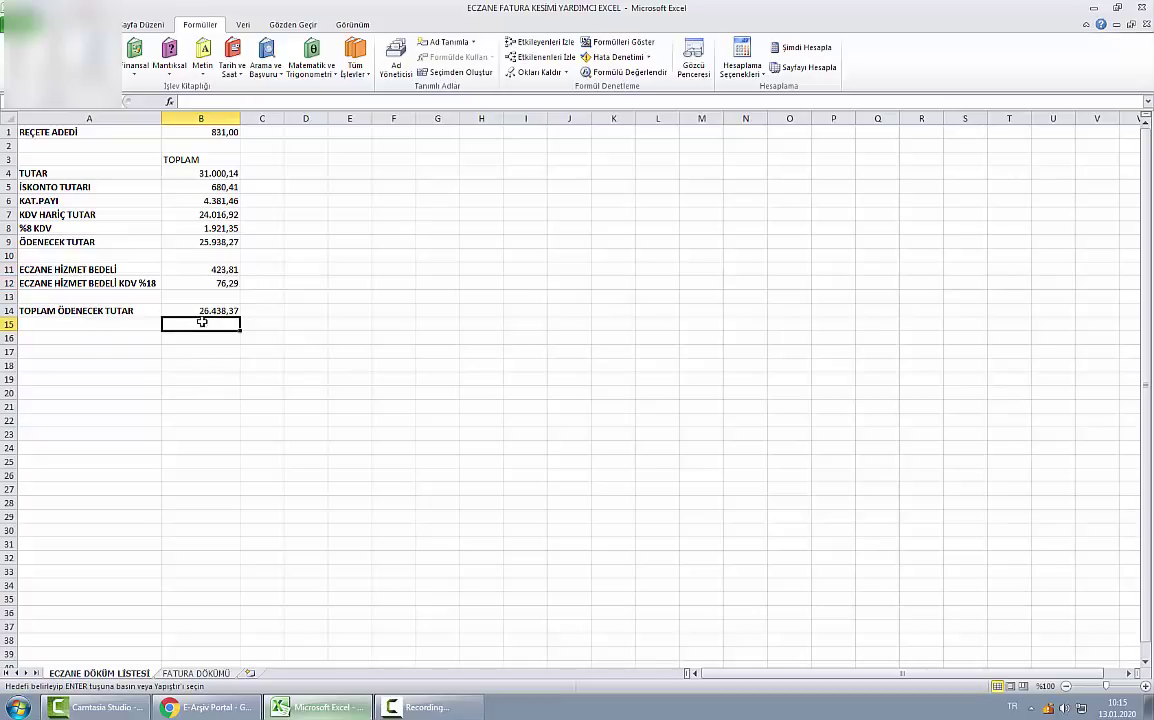
key("Up")
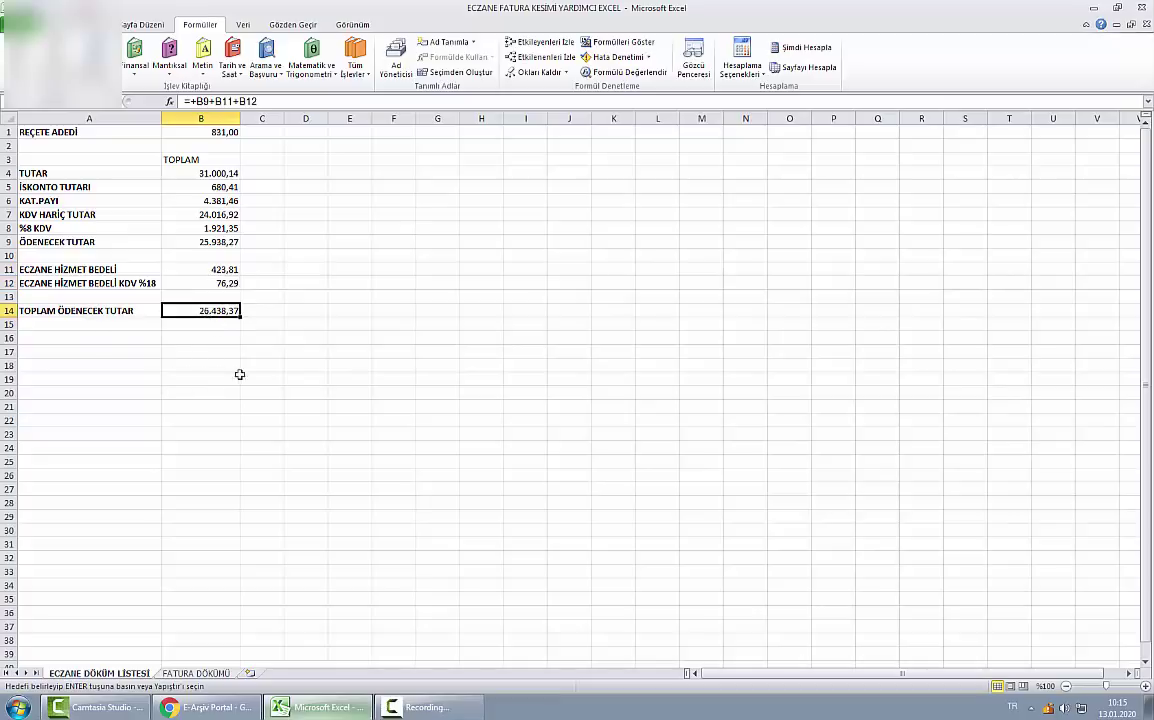
On the FATURA DÖKÜMÜ sheet, inspect the formulas behind the prescription row's total in F5 and quantity in B5.
left_click(205, 673)
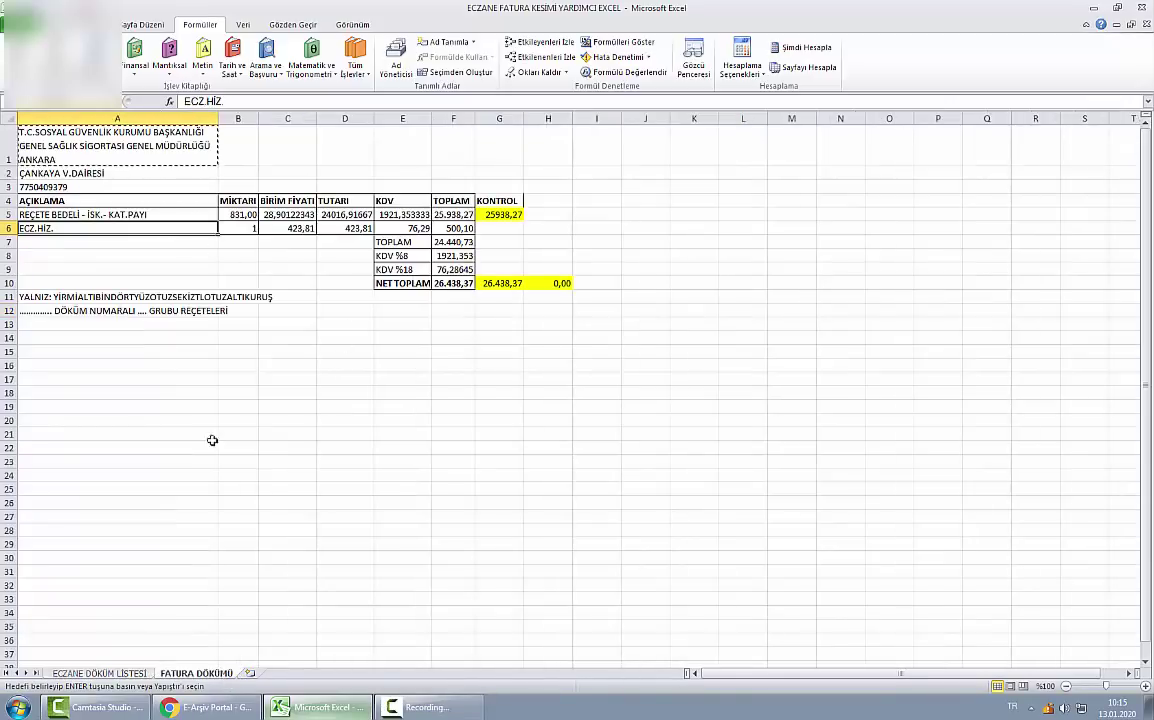
left_click_drag(340, 351, 318, 346)
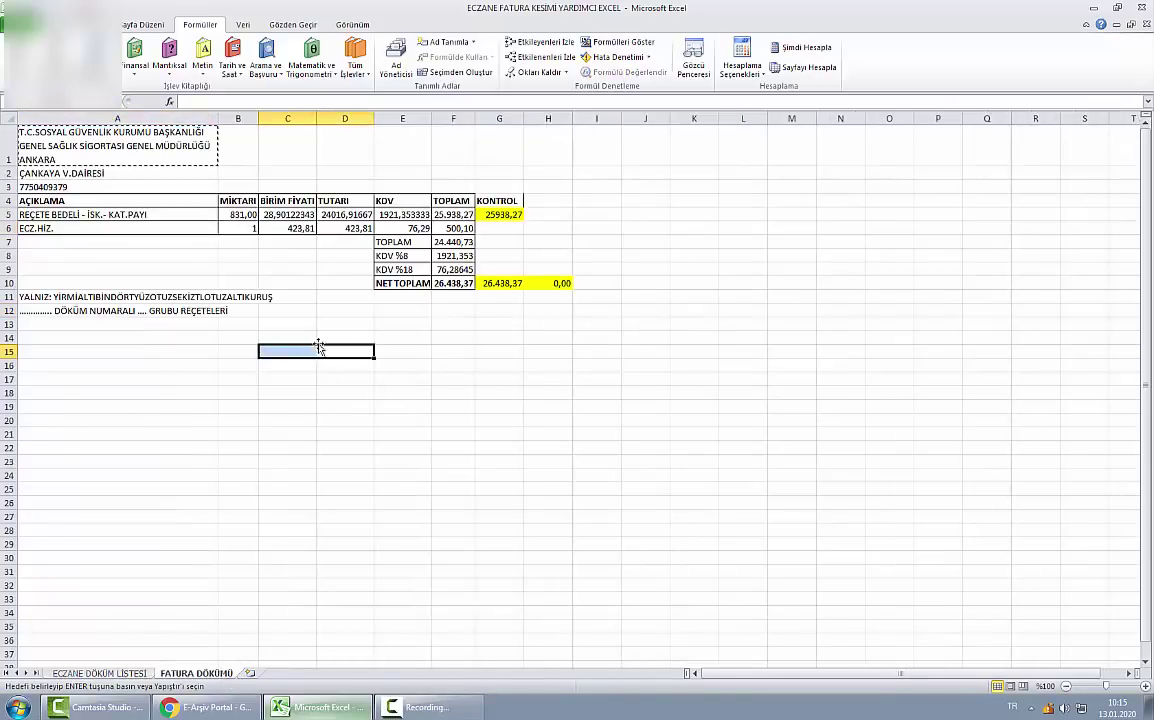
left_click(452, 214)
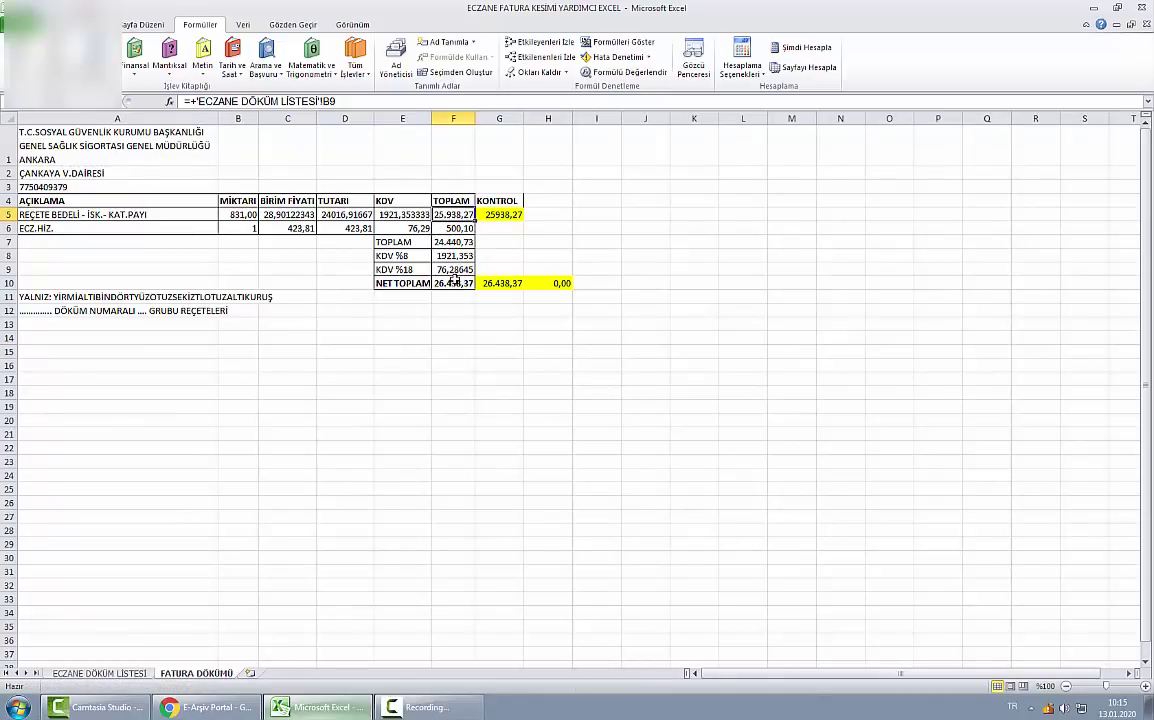
key("F2")
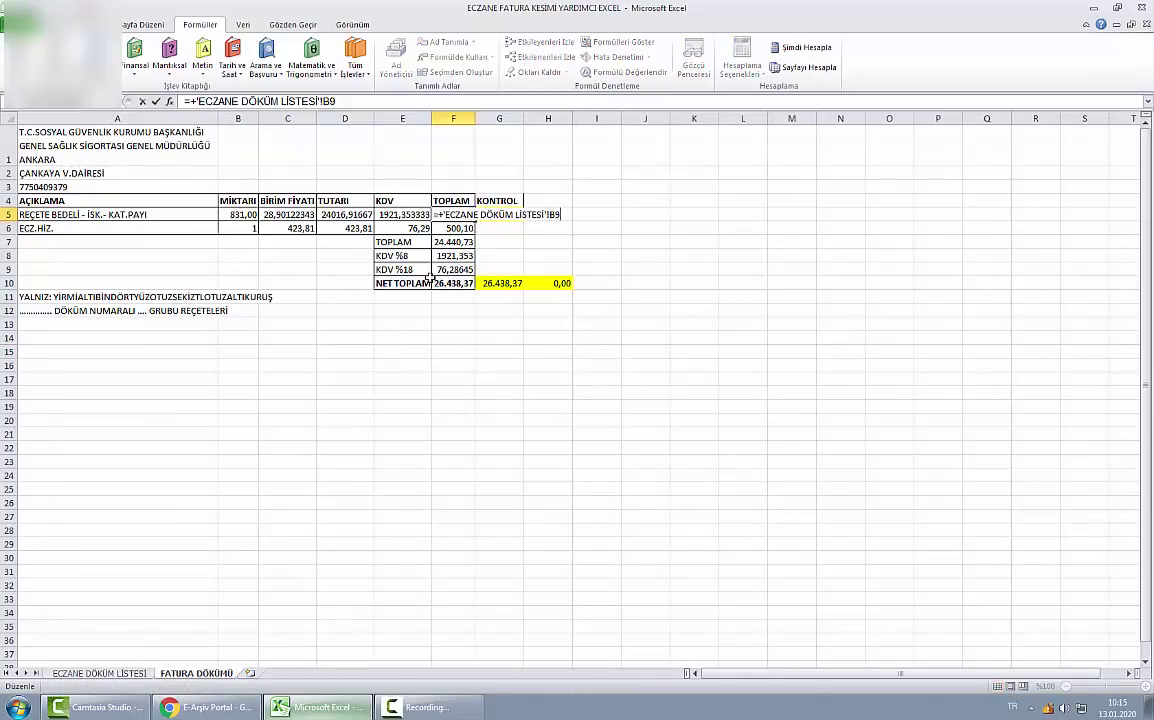
key("Escape")
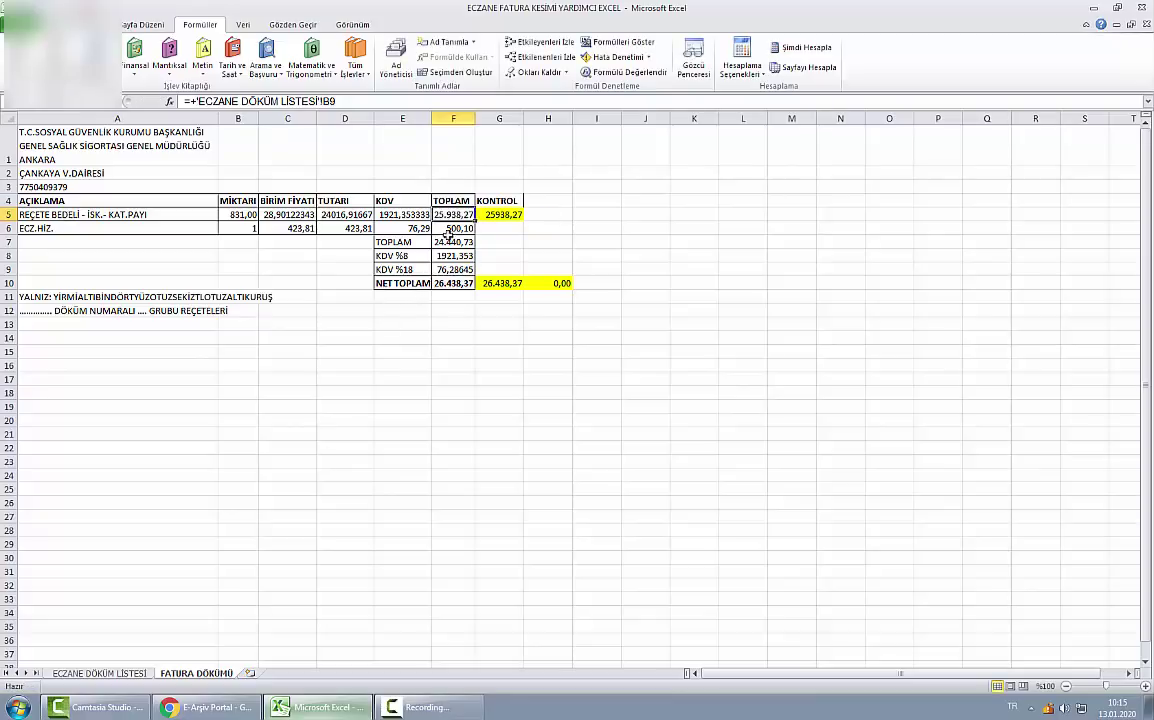
key("F2")
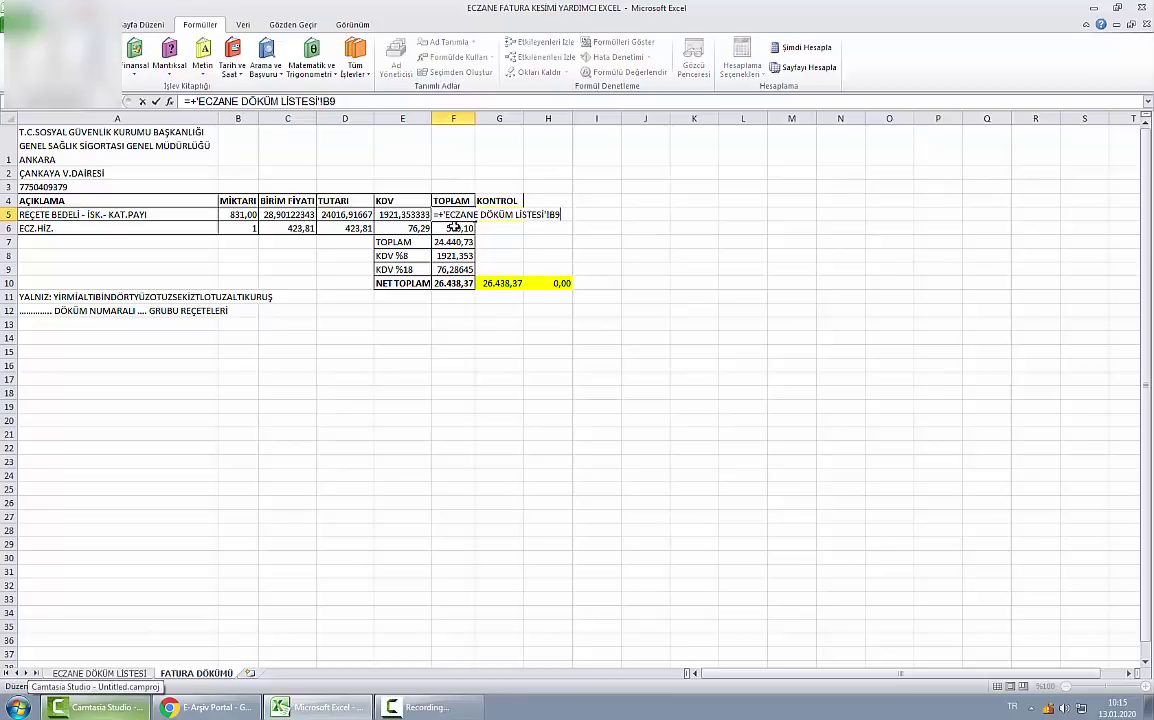
key("Escape")
left_click(236, 214)
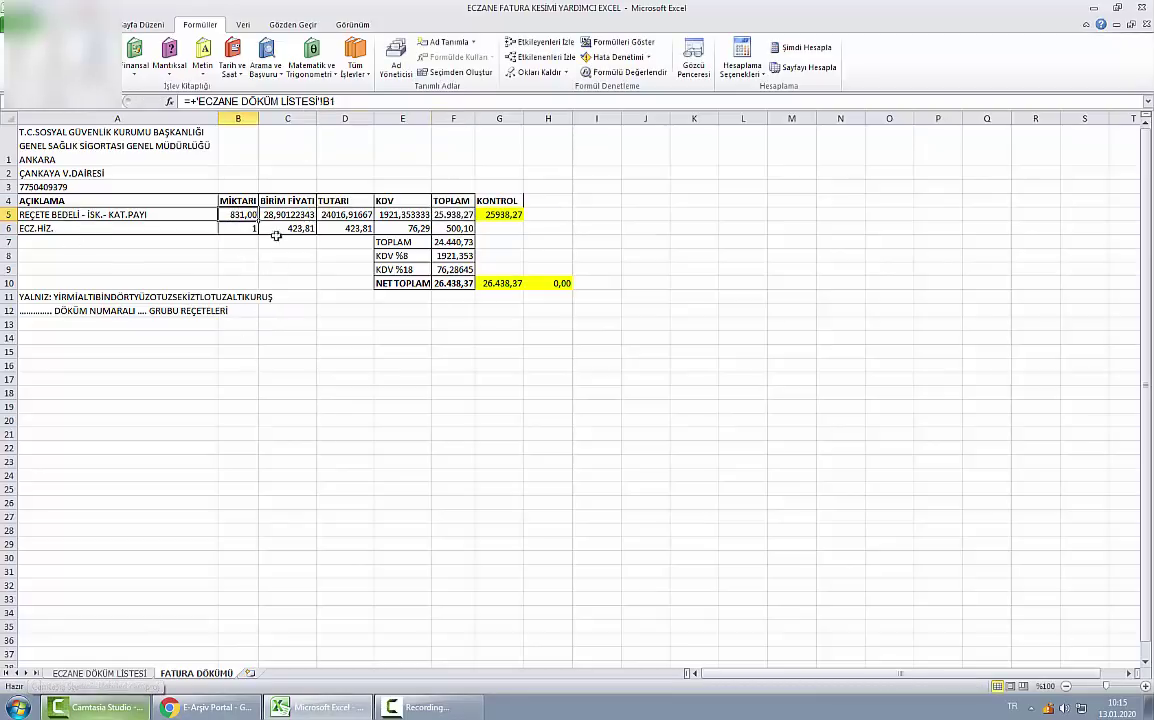
key("F2")
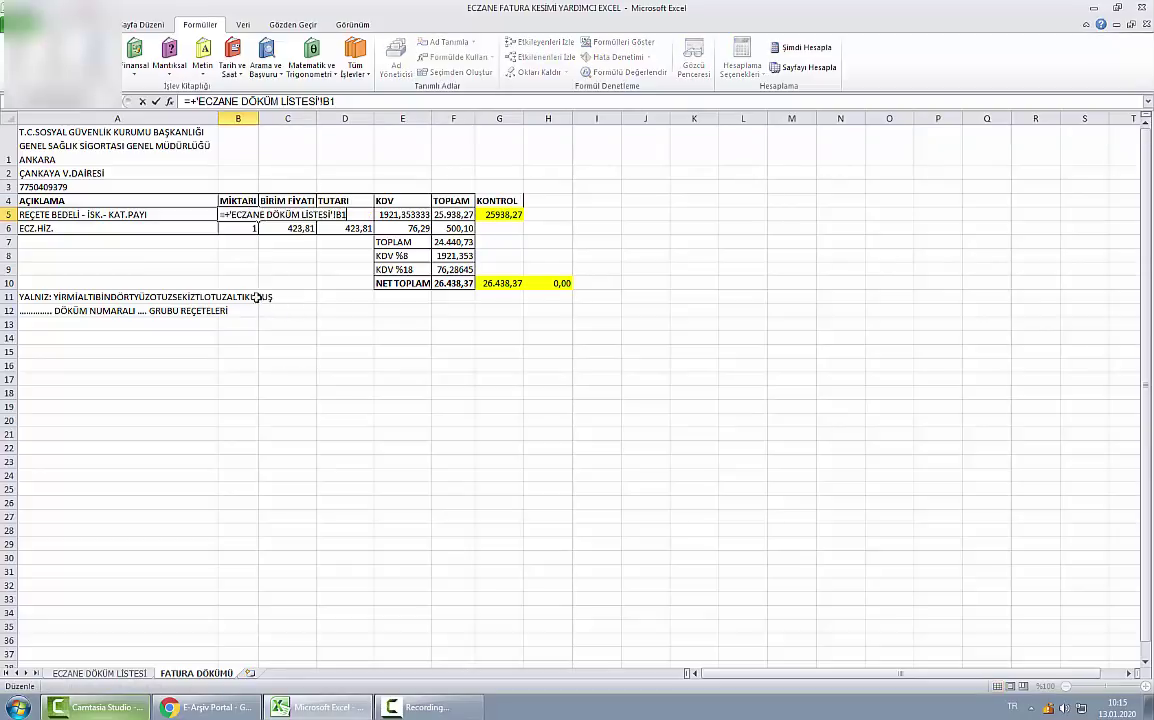
key("Escape")
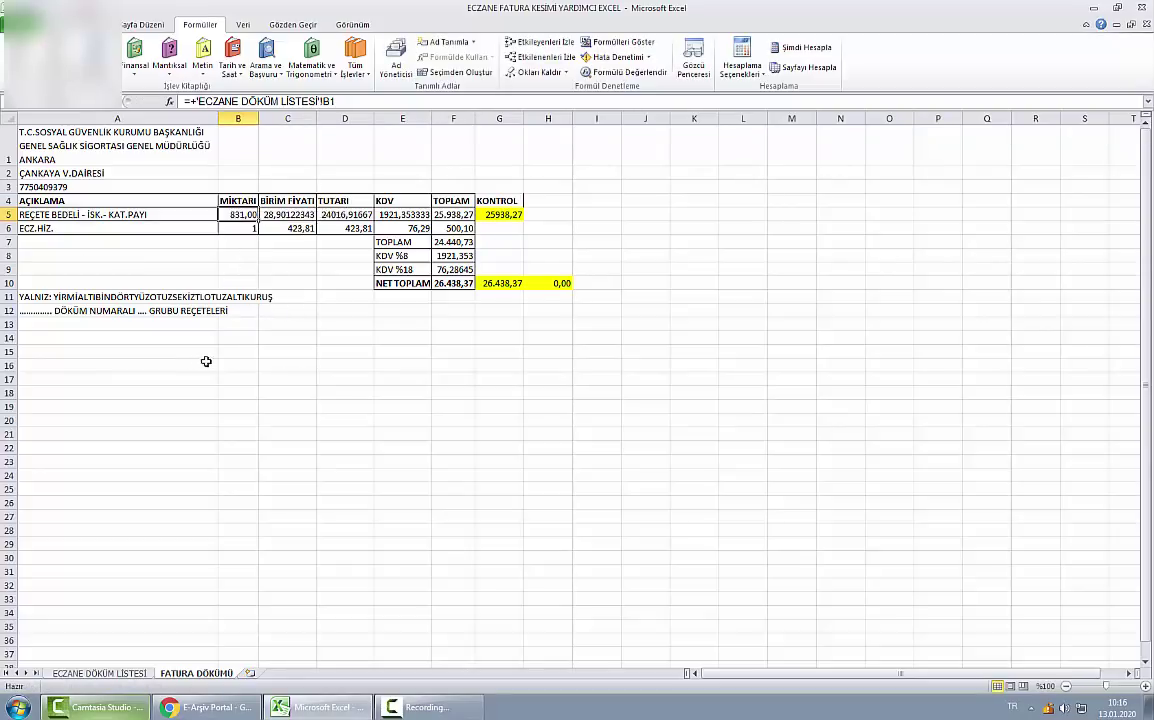
Inspect the formulas for the service fee's unit price, the overall total, and the prescription row's control, total and KDV cells.
left_click(290, 228)
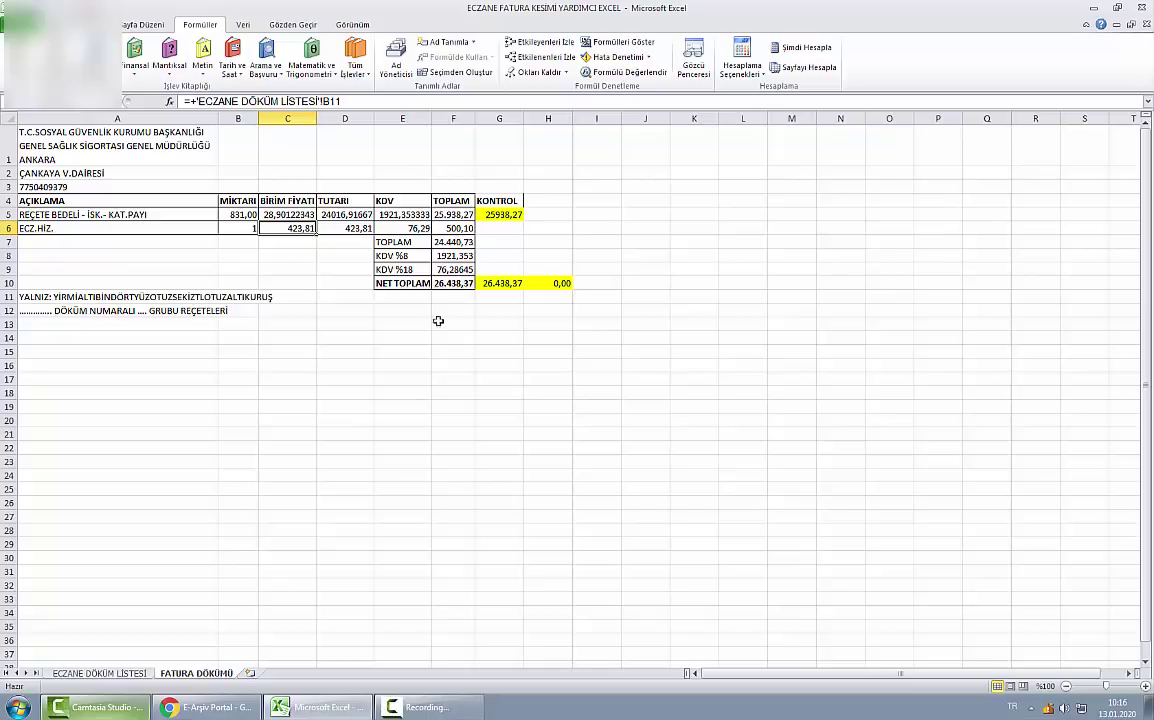
left_click(453, 283)
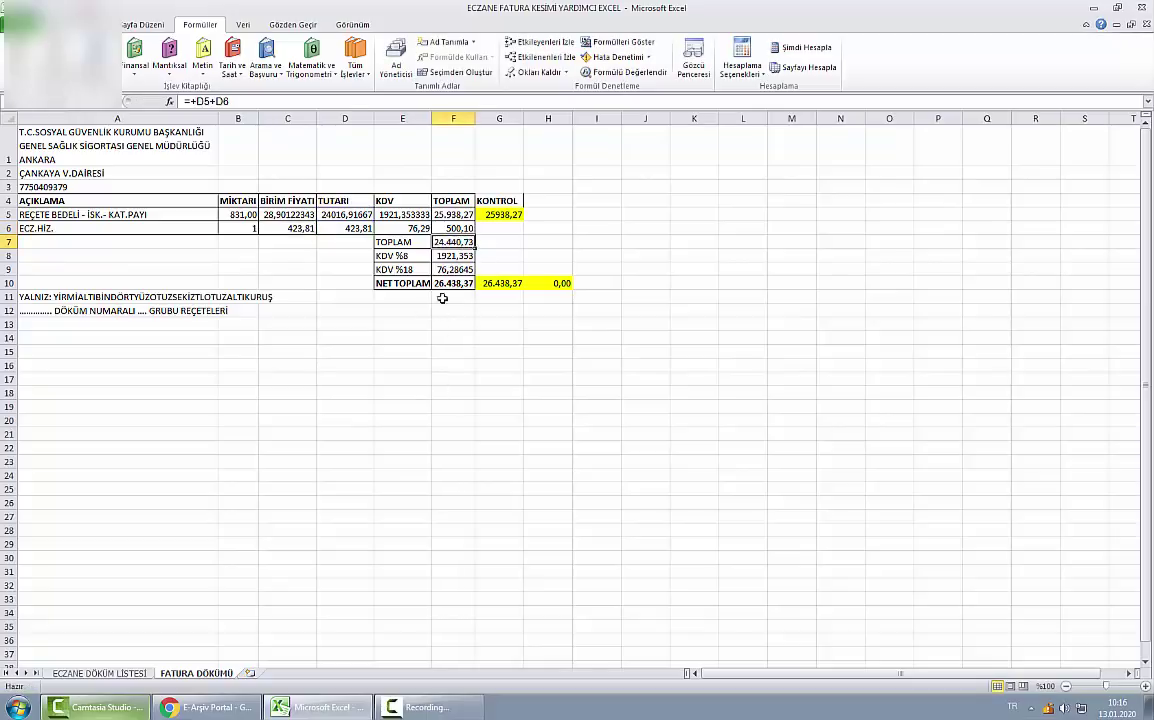
left_click(500, 214)
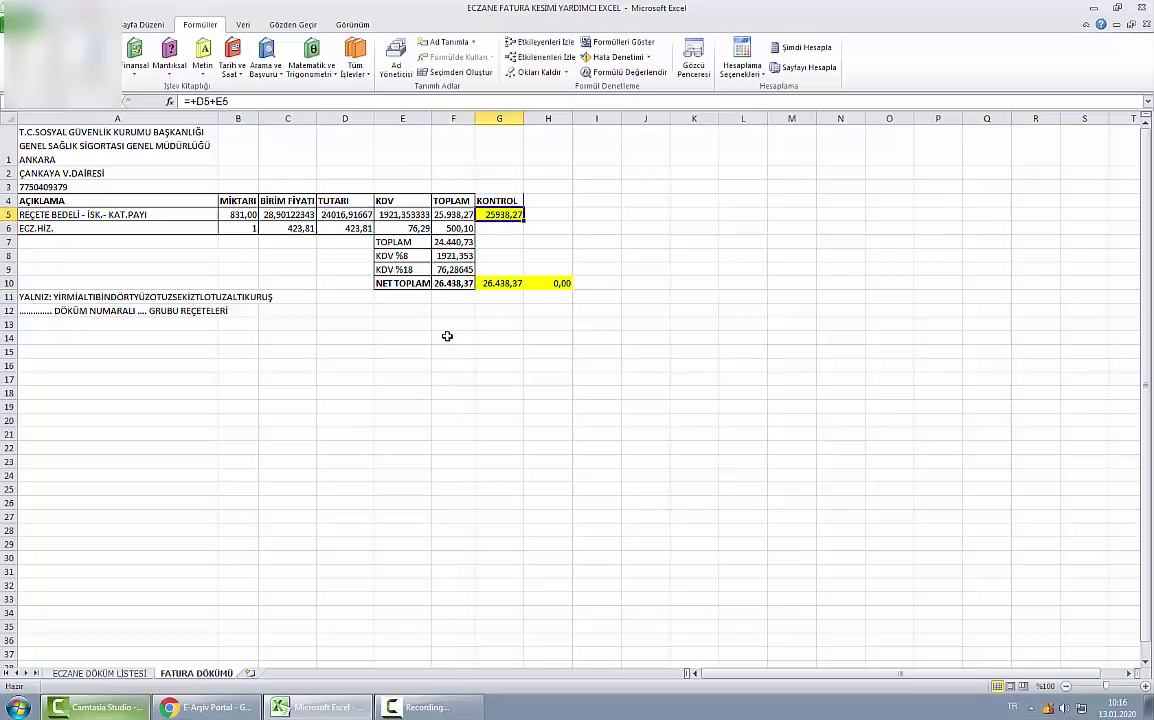
key("Left")
key("F2")
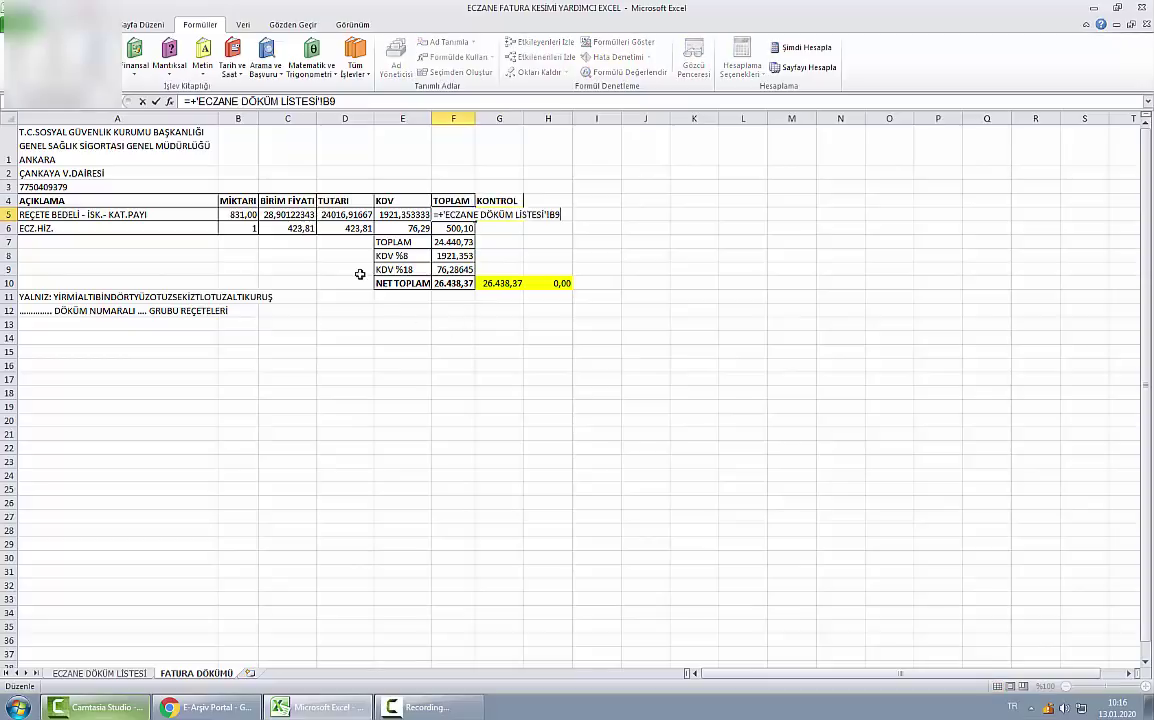
key("Escape")
key("Left")
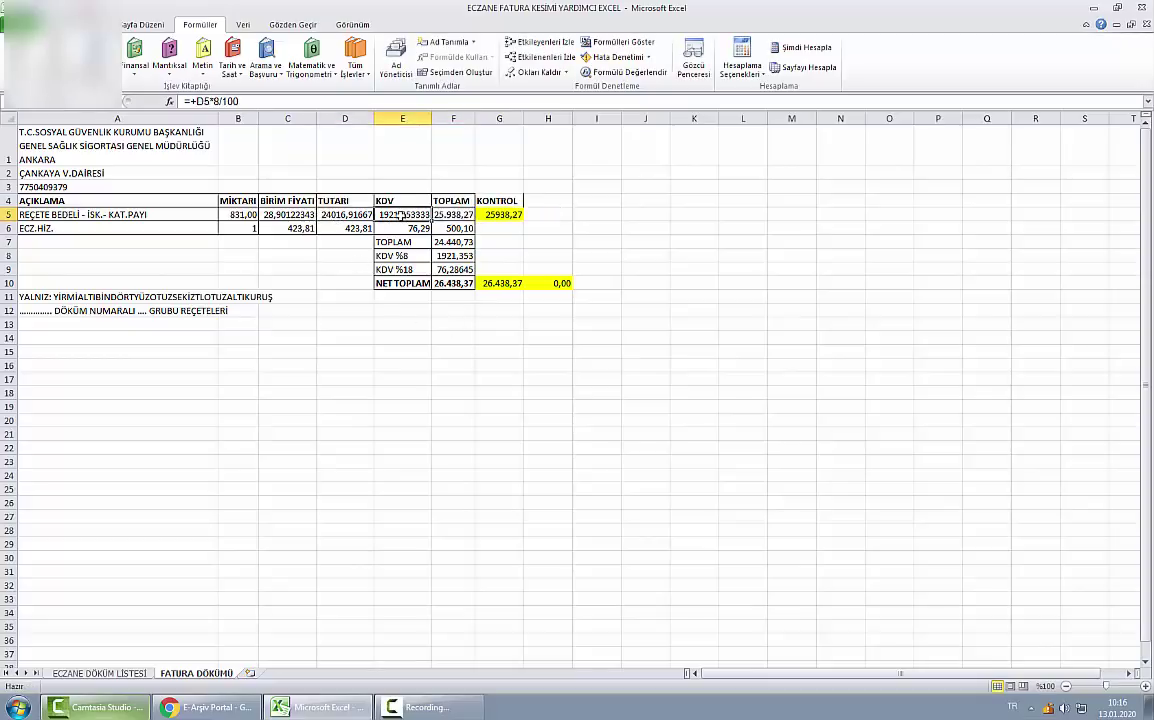
Examine how the prescription row's TUTARI formula in D5 derives the KDV-exclusive amount from the total in F5.
key("Right")
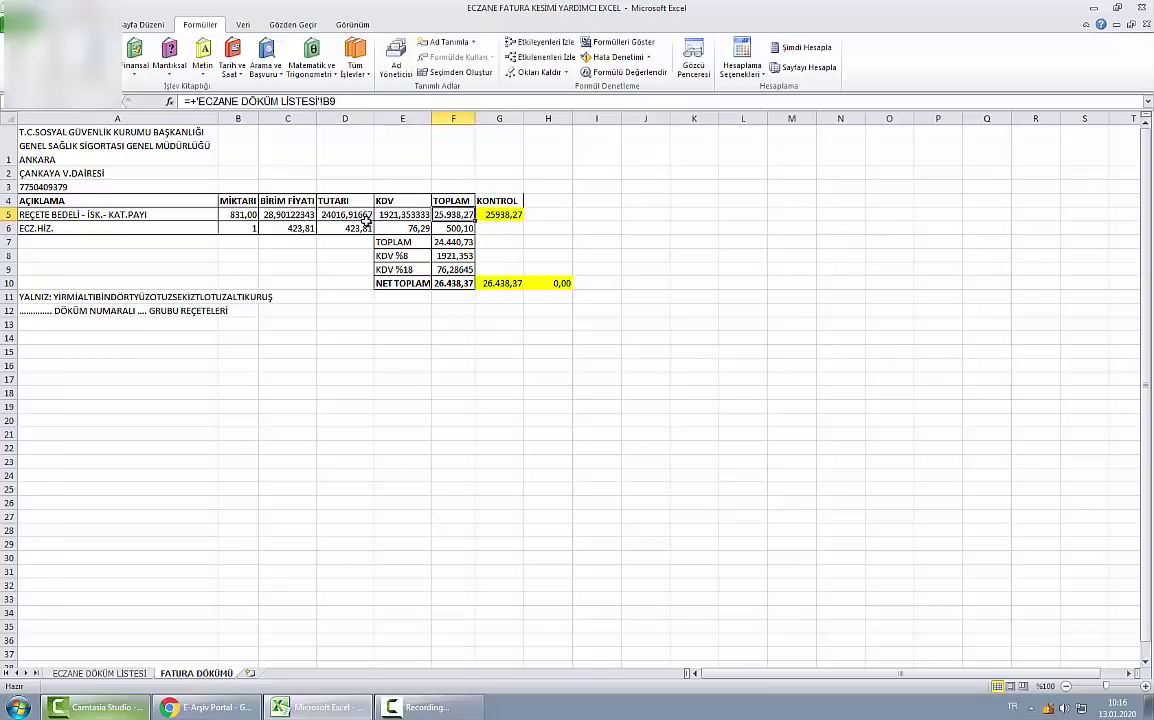
key("Left")
key("Left")
key("F2")
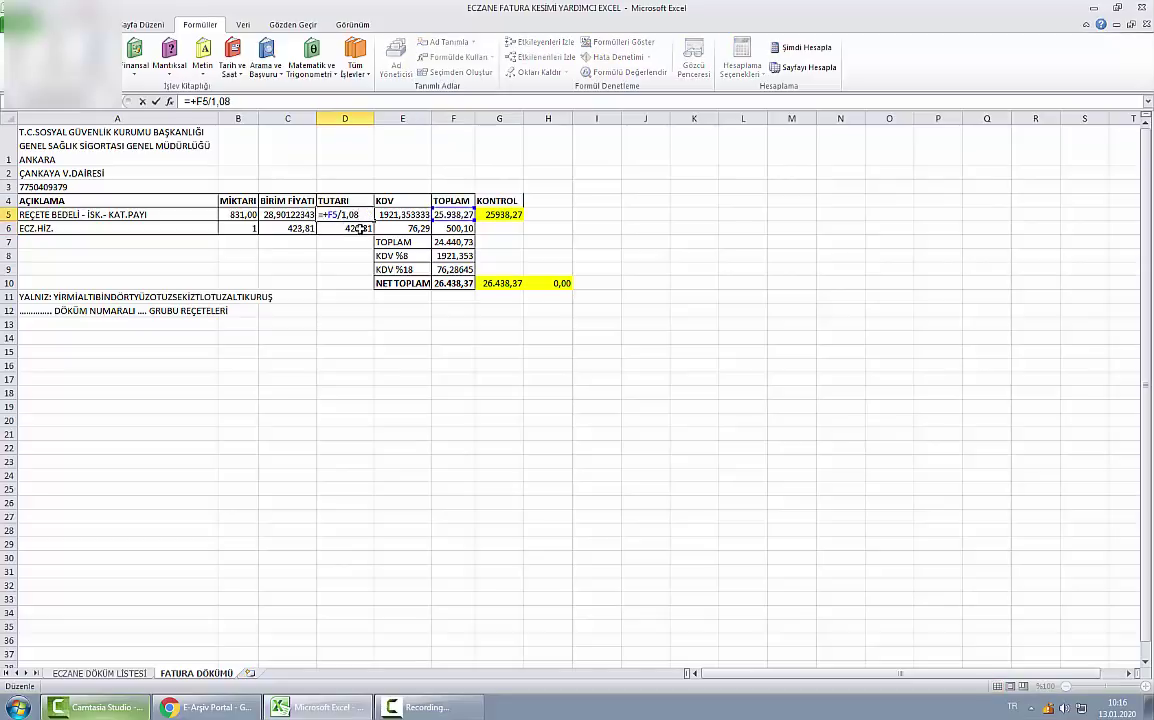
key("Escape")
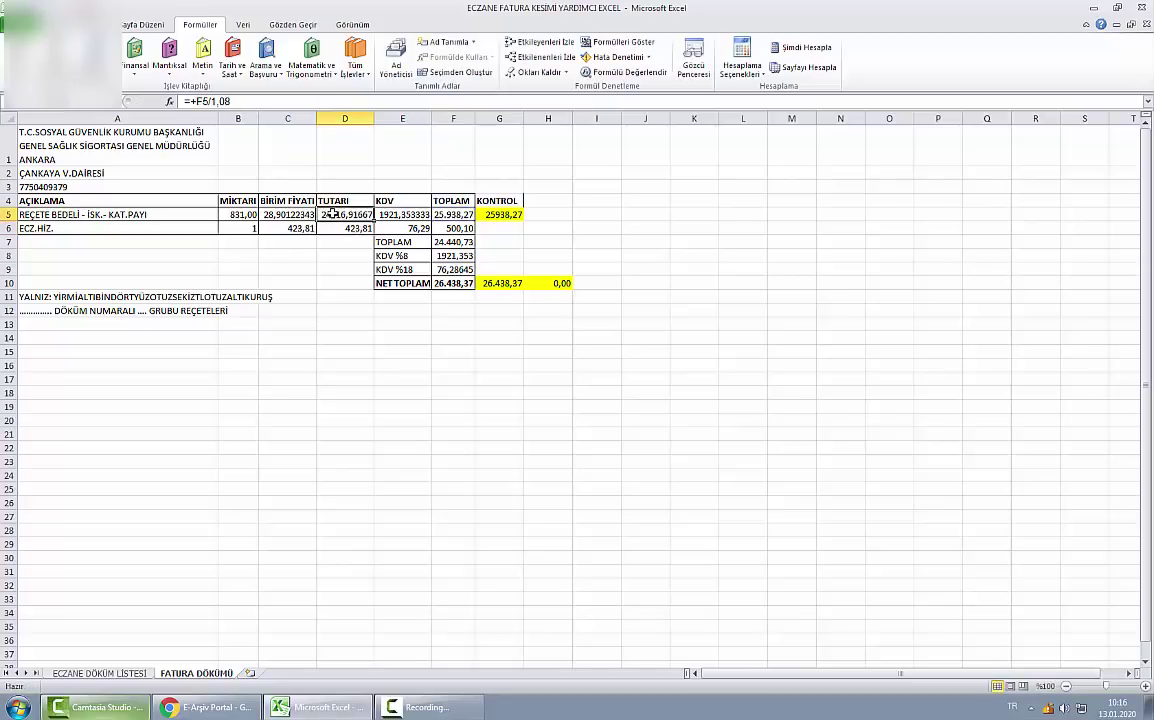
key("F2")
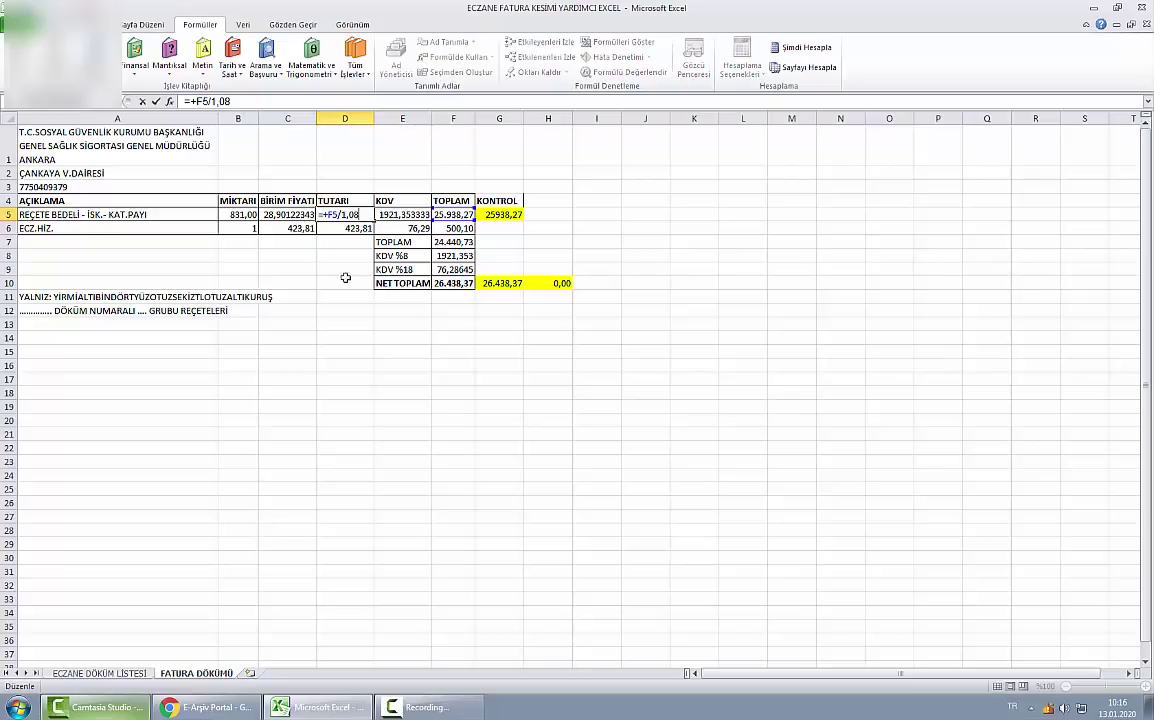
key("Escape")
Examine the prescription row's BİRİM FİYATI formula in C5, which relates the amount to the quantity.
left_click(297, 215)
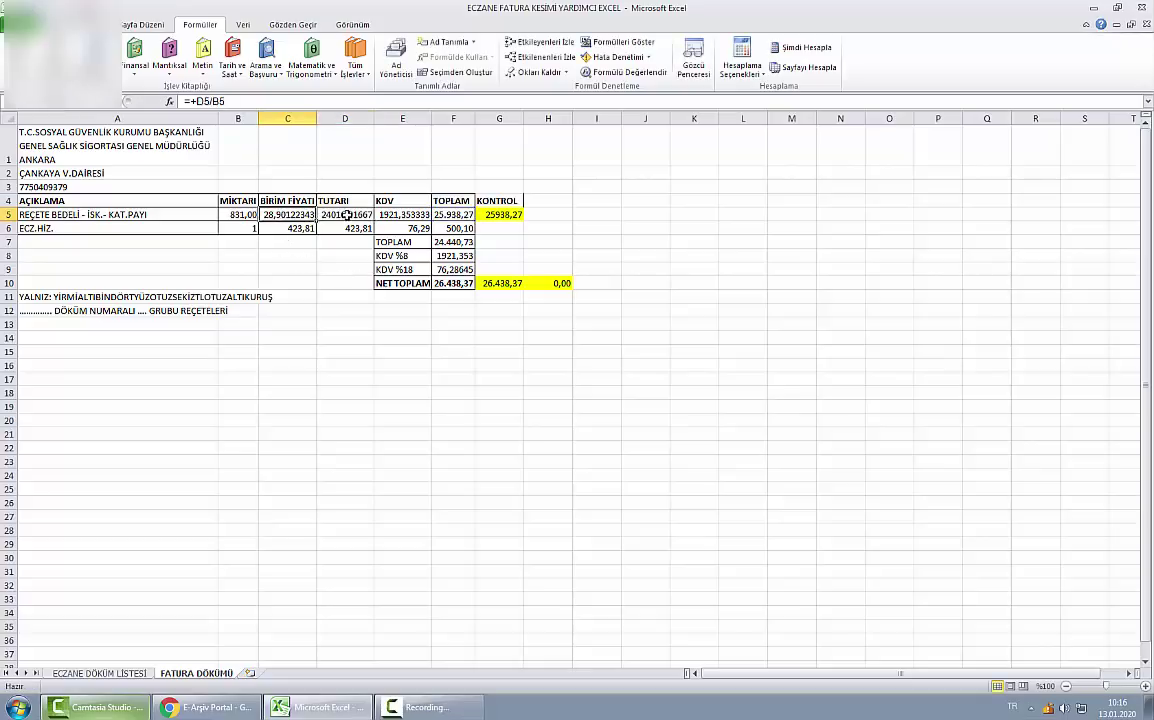
key("Right")
double_click(281, 216)
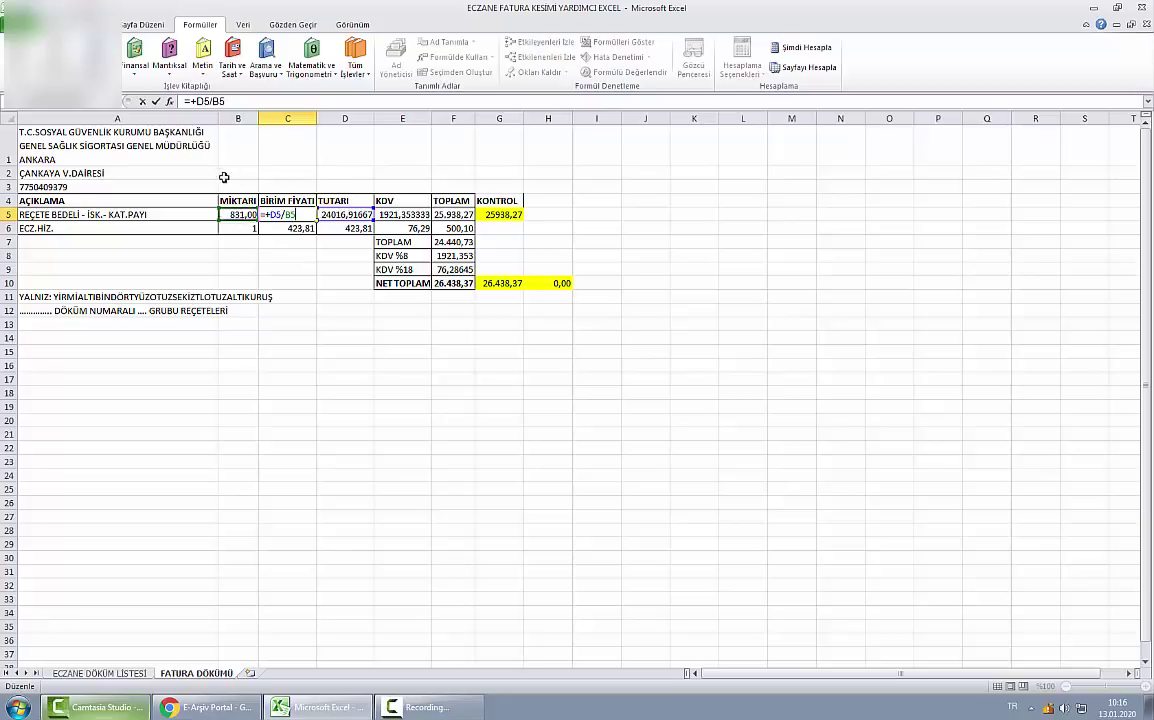
key("Escape")
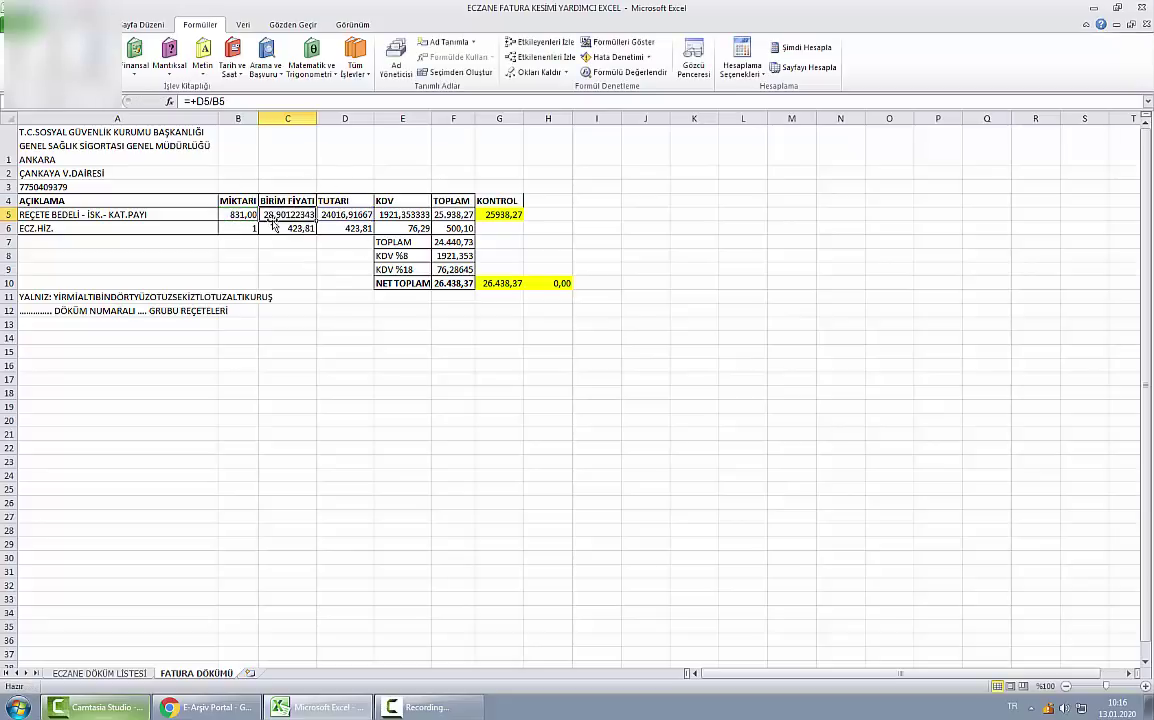
key("F2")
key("Escape")
Check the formulas for the ECZ.HİZ. row total in F6, the TOPLAM in F7 and the net total control in G10.
left_click(455, 204)
left_click(460, 228)
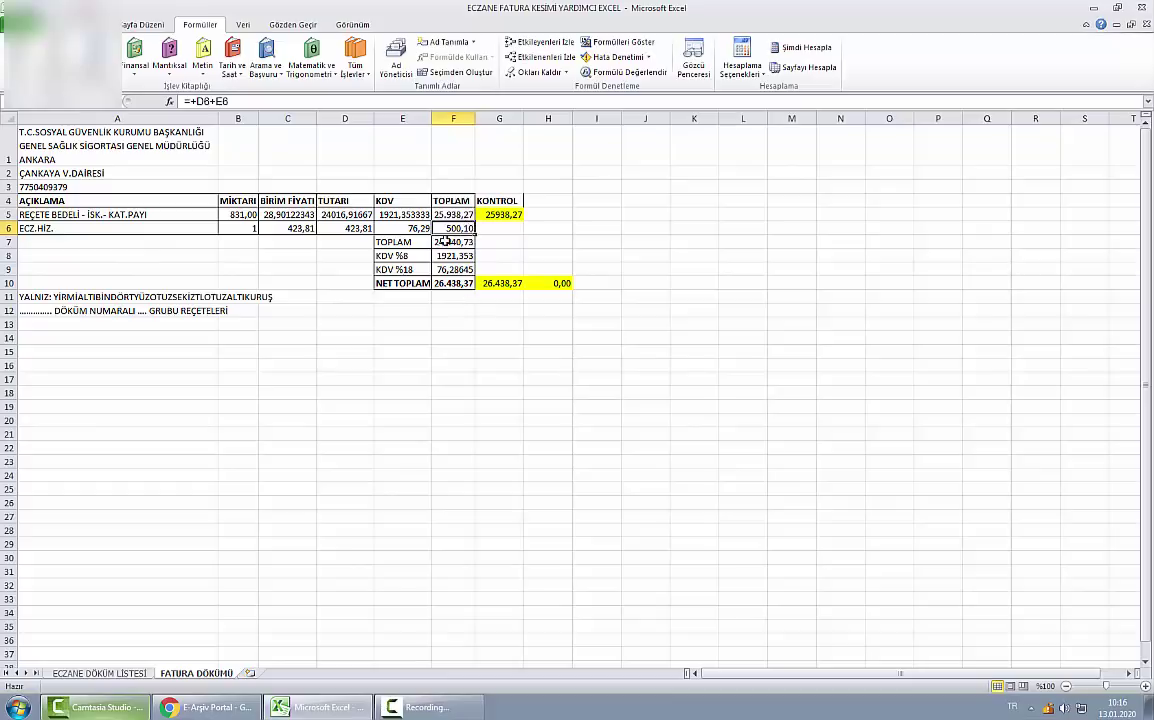
left_click(444, 241)
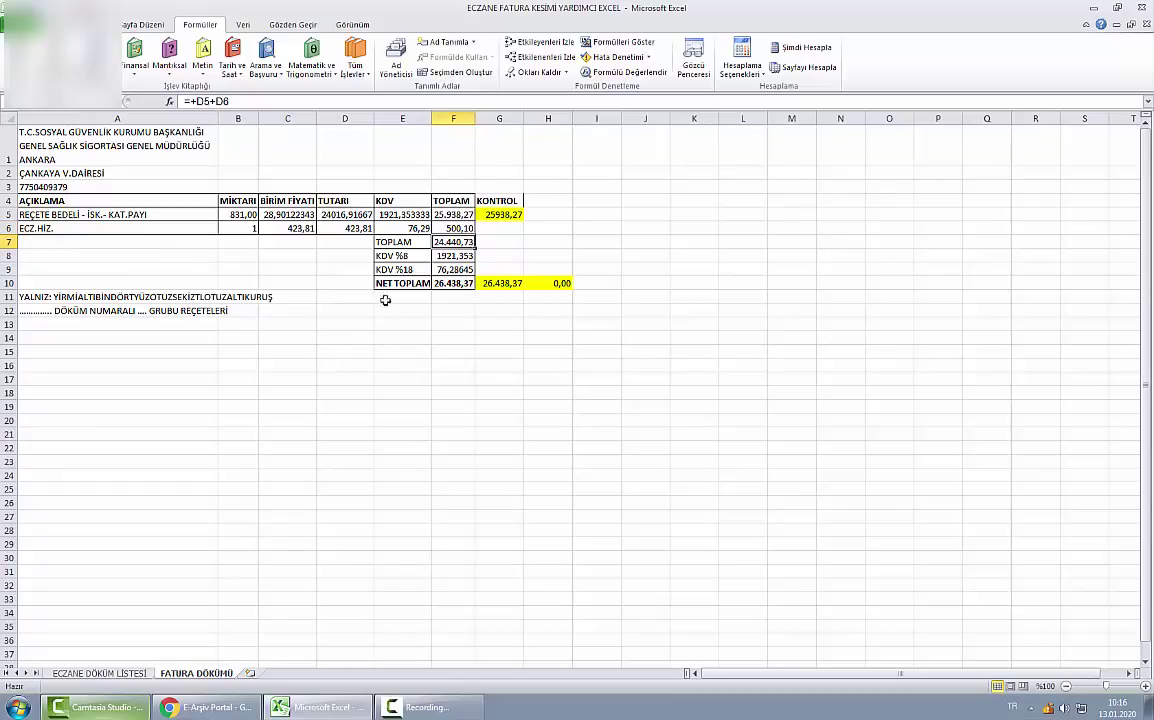
left_click(511, 283)
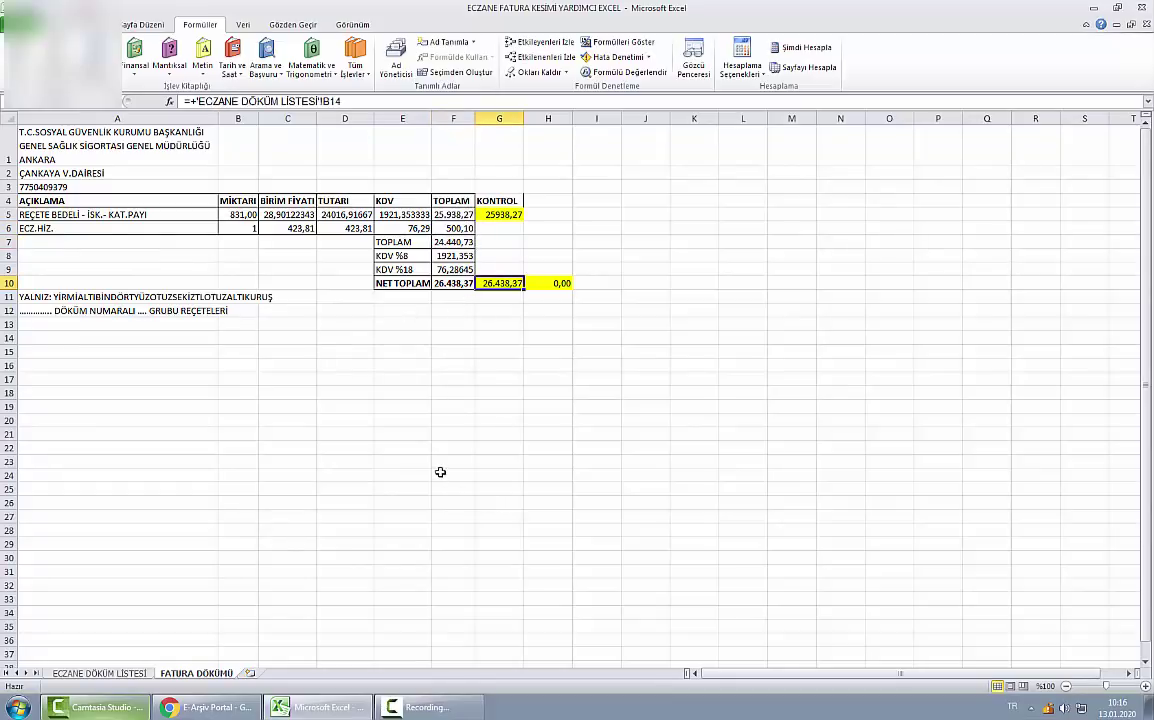
Examine the NET TOPLAM formula in F10 along with the TOPLAM and KDV %8 cells it adds up.
key("F2")
key("Escape")
key("Left")
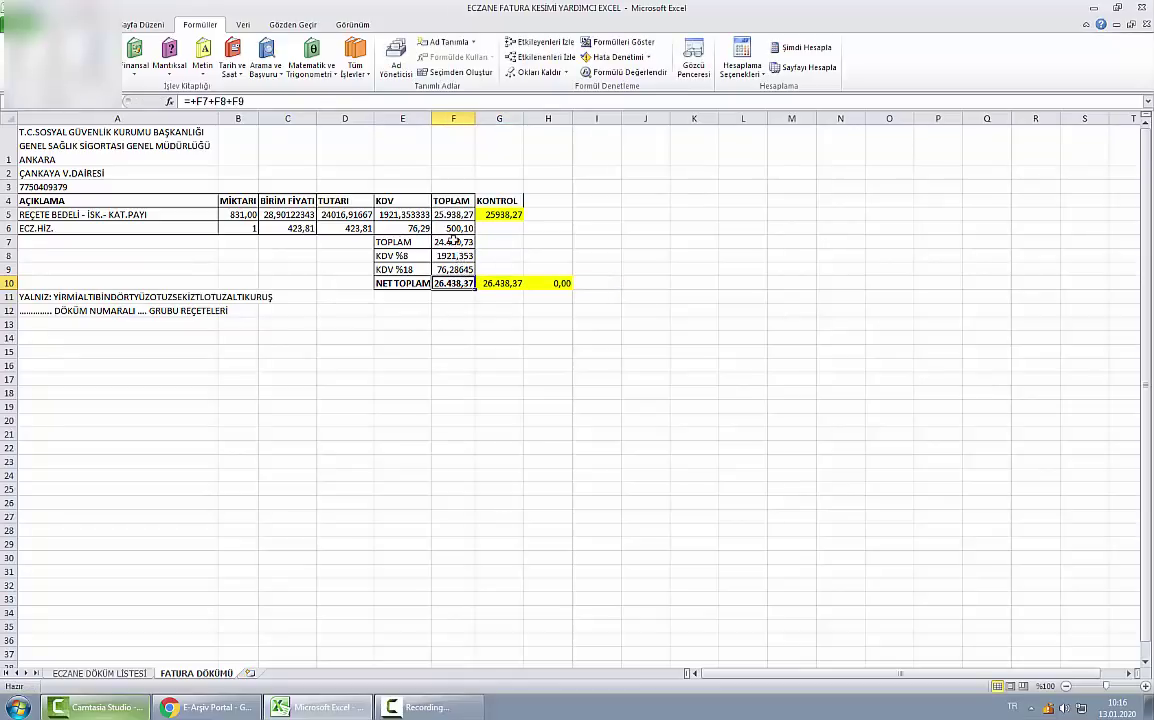
left_click(455, 246)
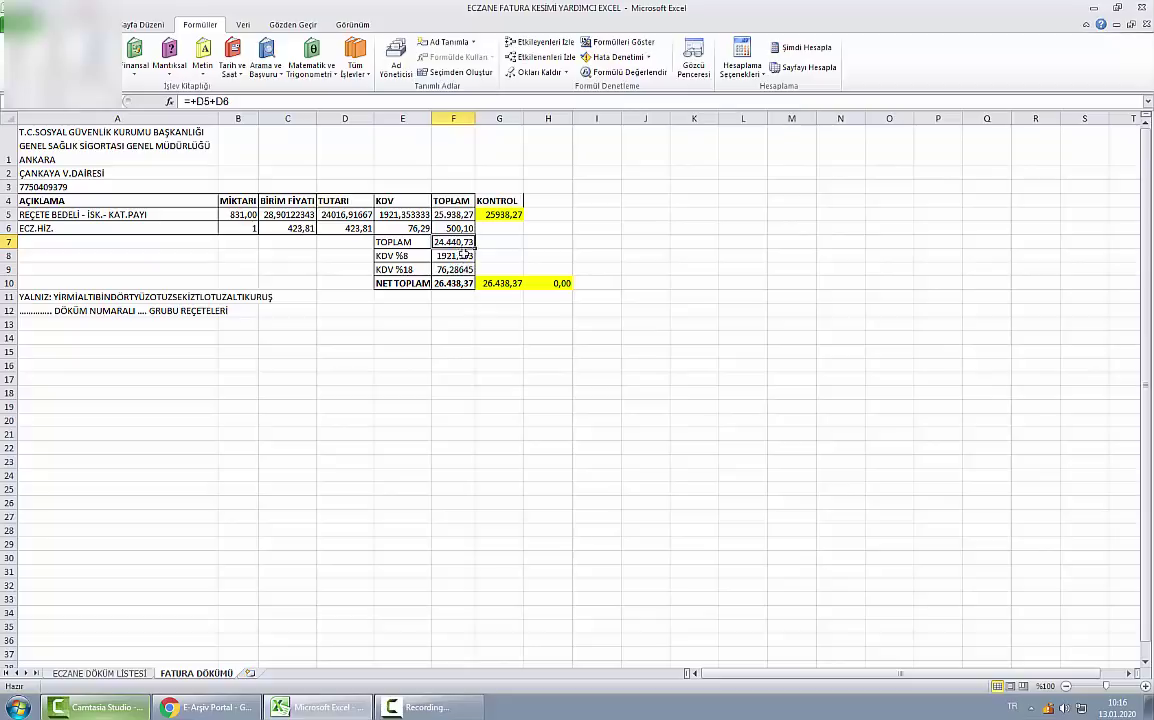
left_click(456, 256)
left_click(459, 282)
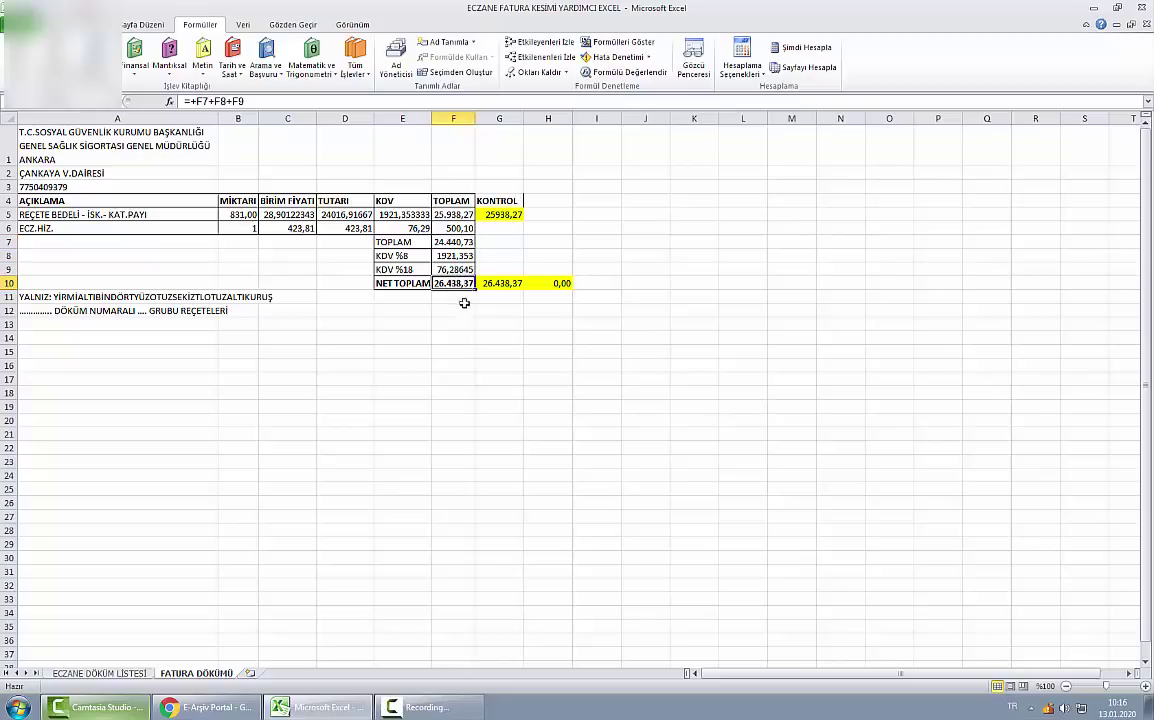
Trace the net total control in G10 to the TOPLAM ÖDENECEK TUTAR cell on the ECZANE DÖKÜM LİSTESİ sheet.
double_click(490, 283)
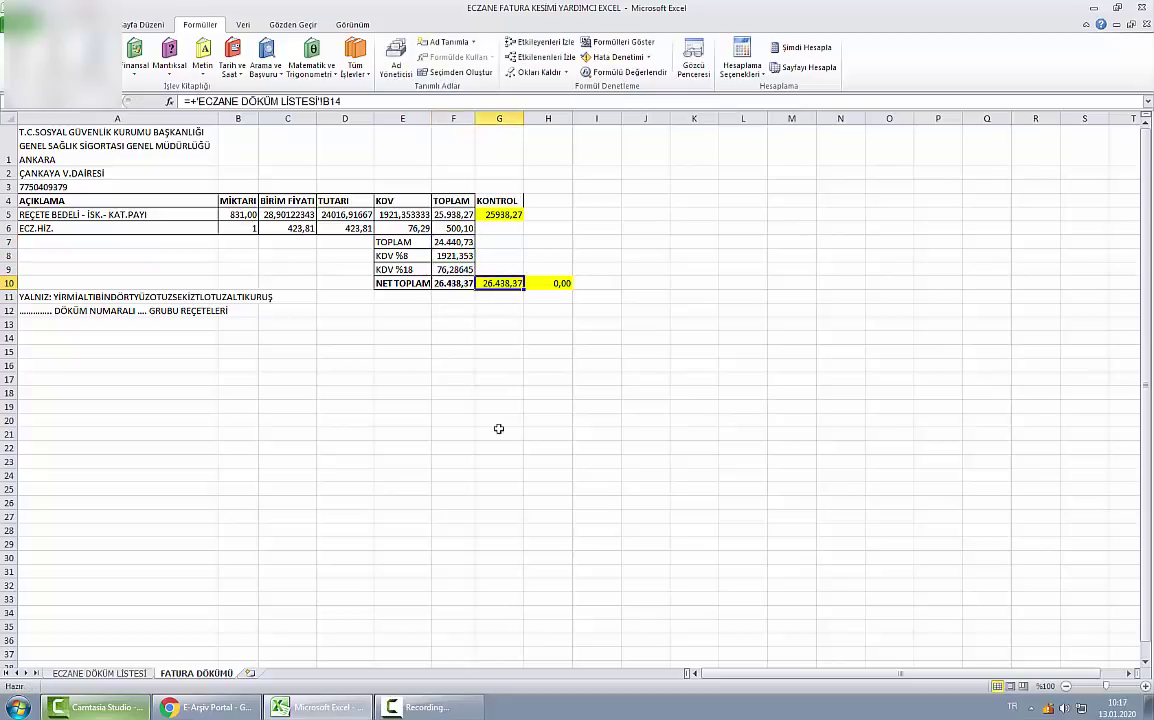
key("Escape")
left_click(105, 674)
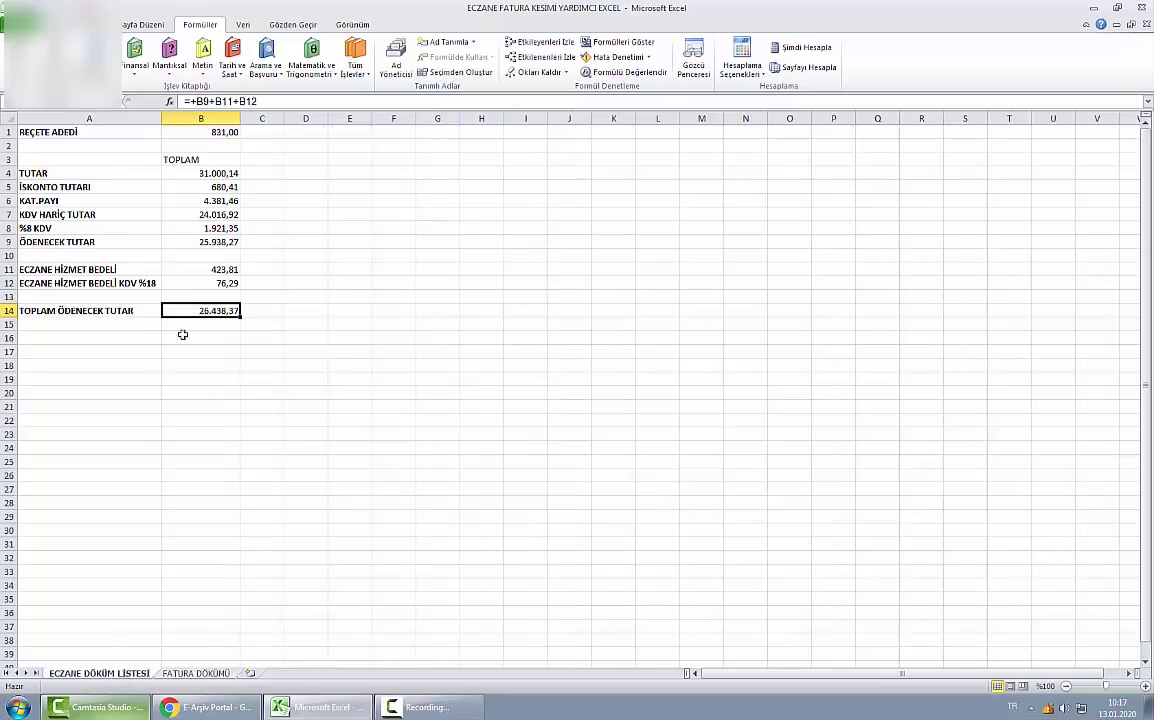
left_click(196, 673)
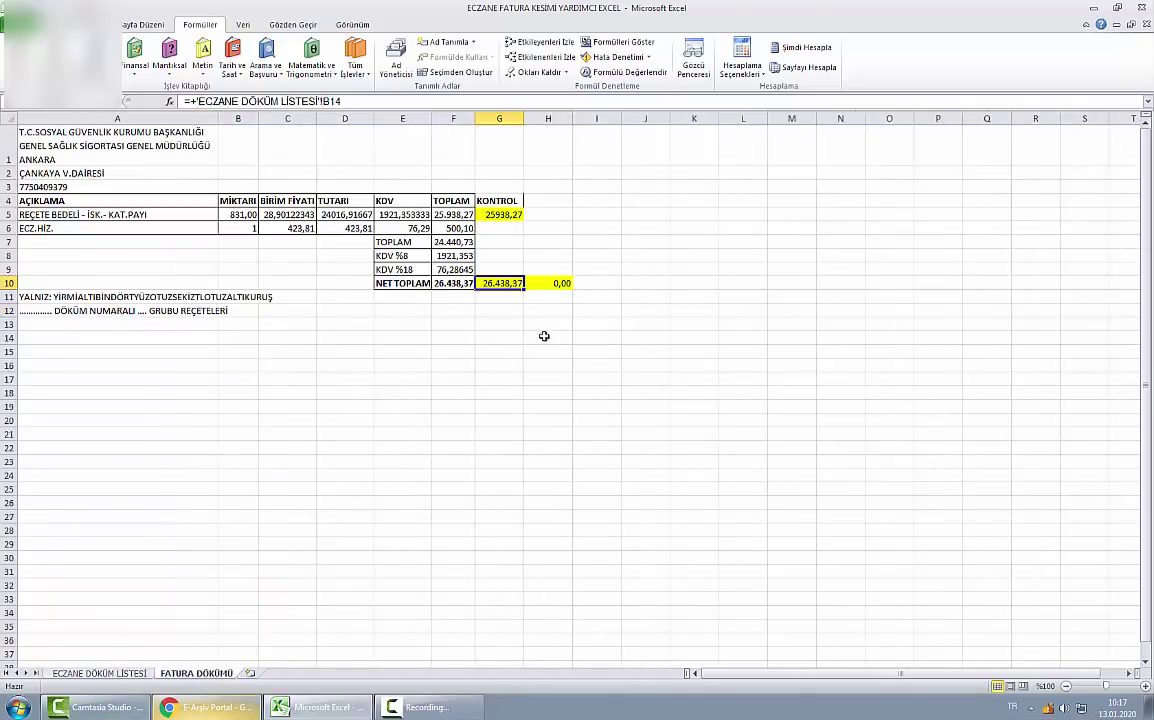
Check the difference formula in H10 that compares the net total with its control value.
double_click(500, 284)
key("Tab")
key("F2")
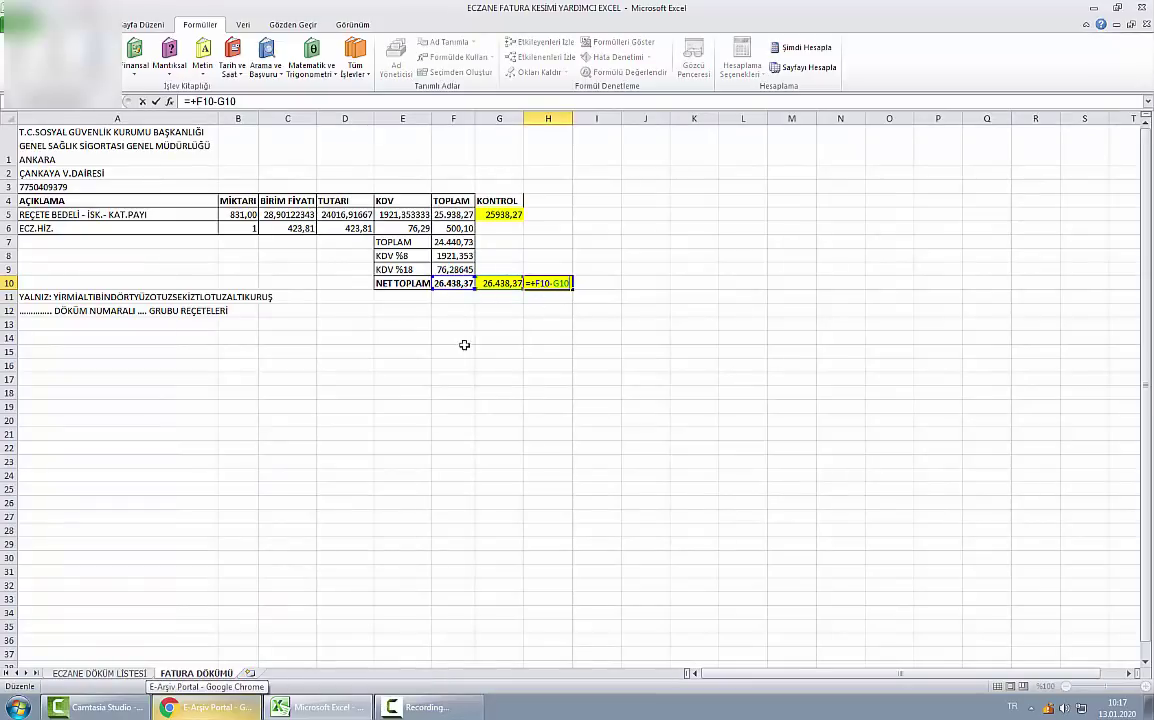
key("ctrl+Return")
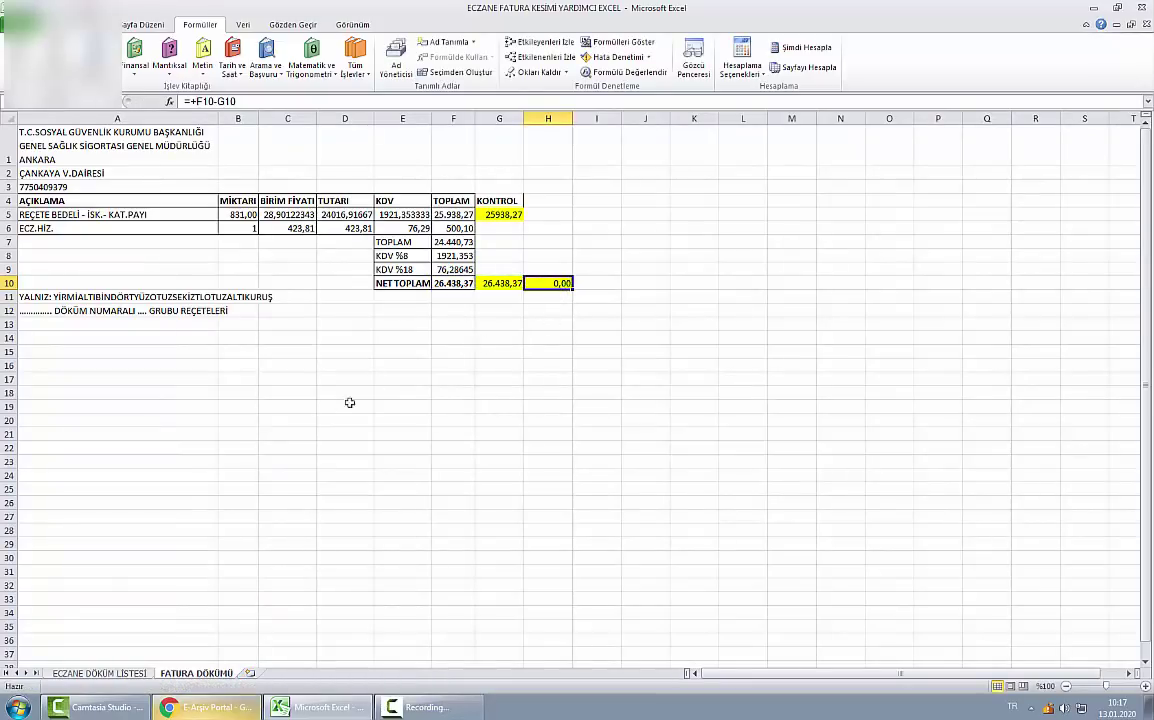
Review the amount-in-words note in A11 and the DÖKÜM number and prescription group note in A12.
left_click(60, 299)
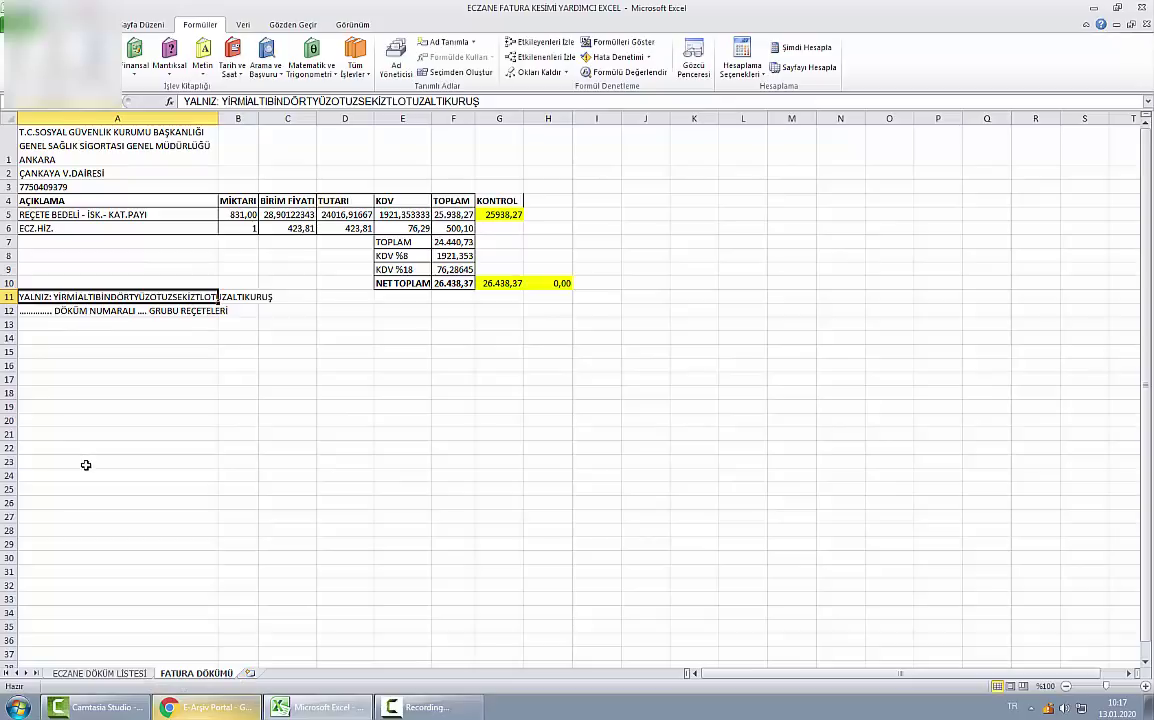
key("F2")
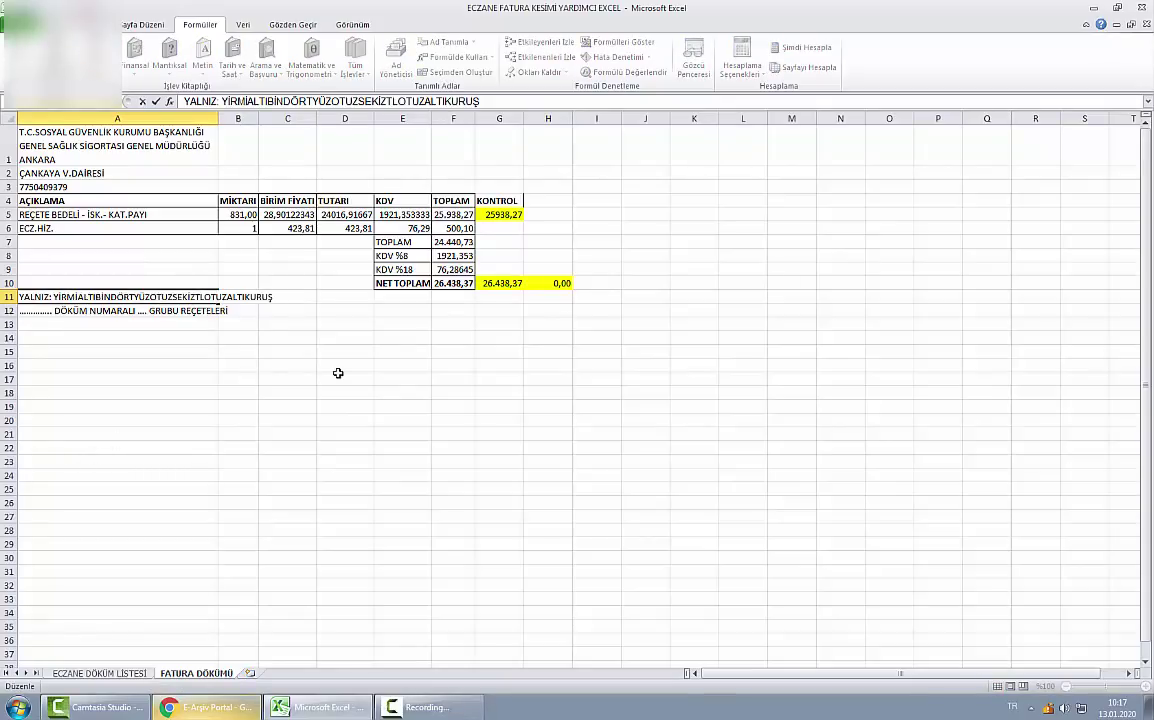
double_click(85, 297)
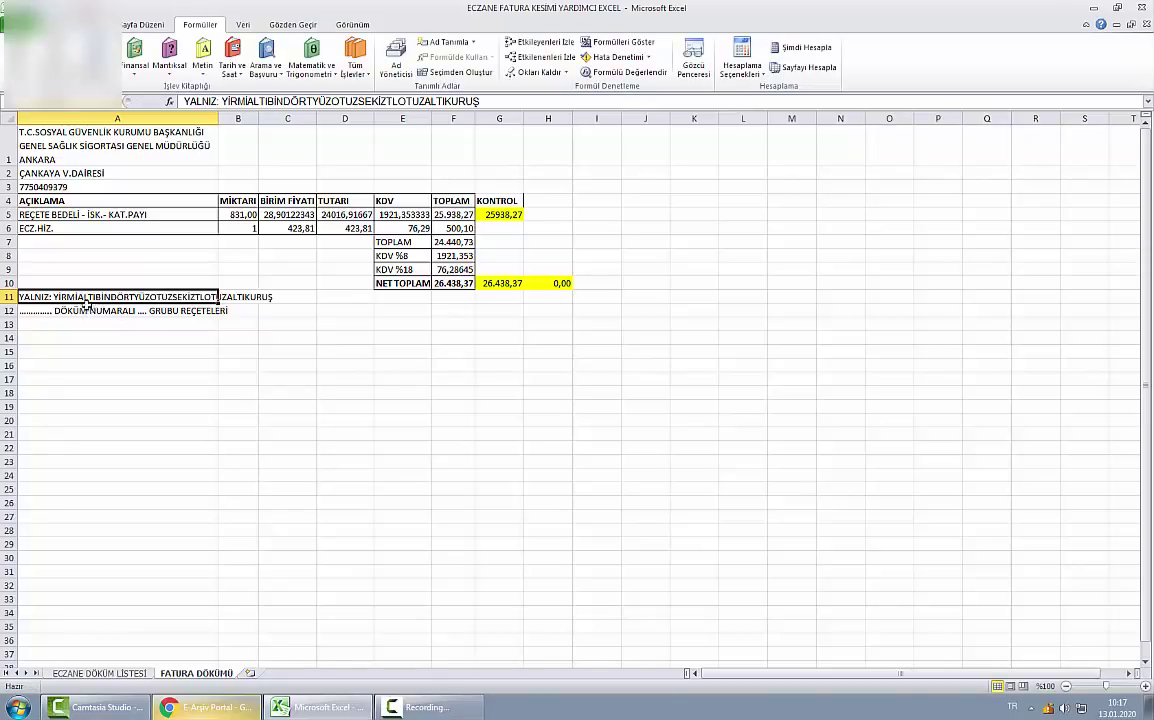
key("End")
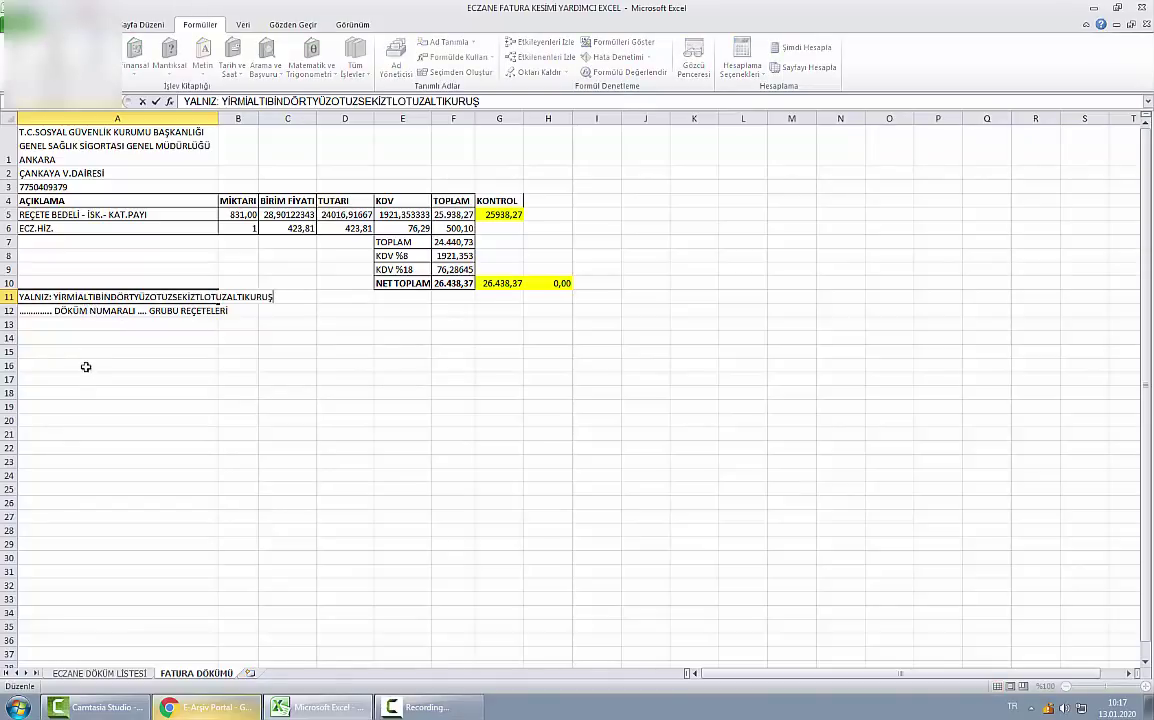
key("Return")
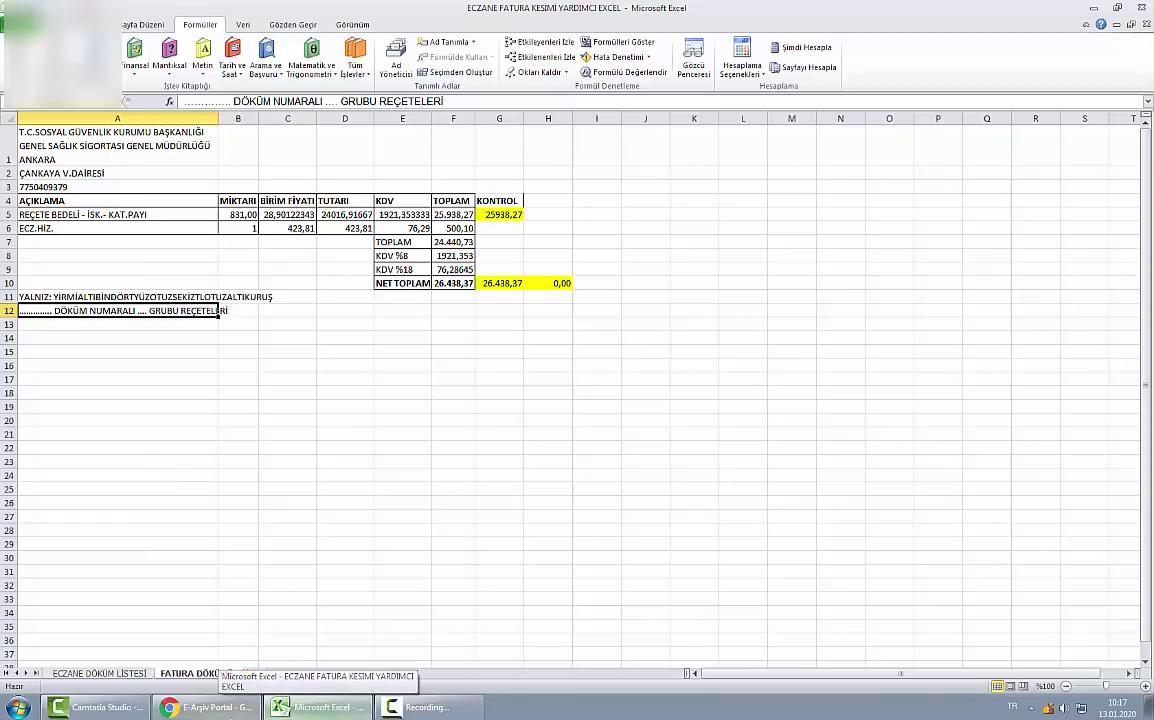
Copy the REÇETE BEDELİ - İSK.- KAT.PAYI description from the workbook into Mal/Hizmet of the first invoice line in the e-Arşiv portal.
left_click(210, 707)
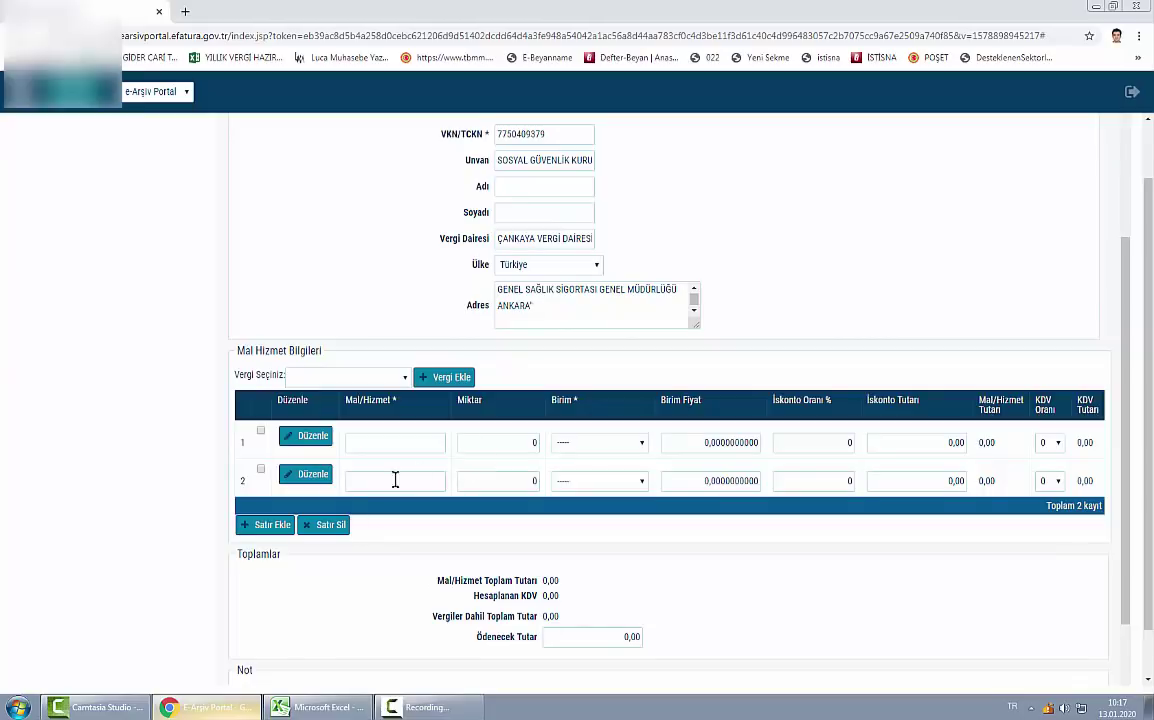
left_click(320, 707)
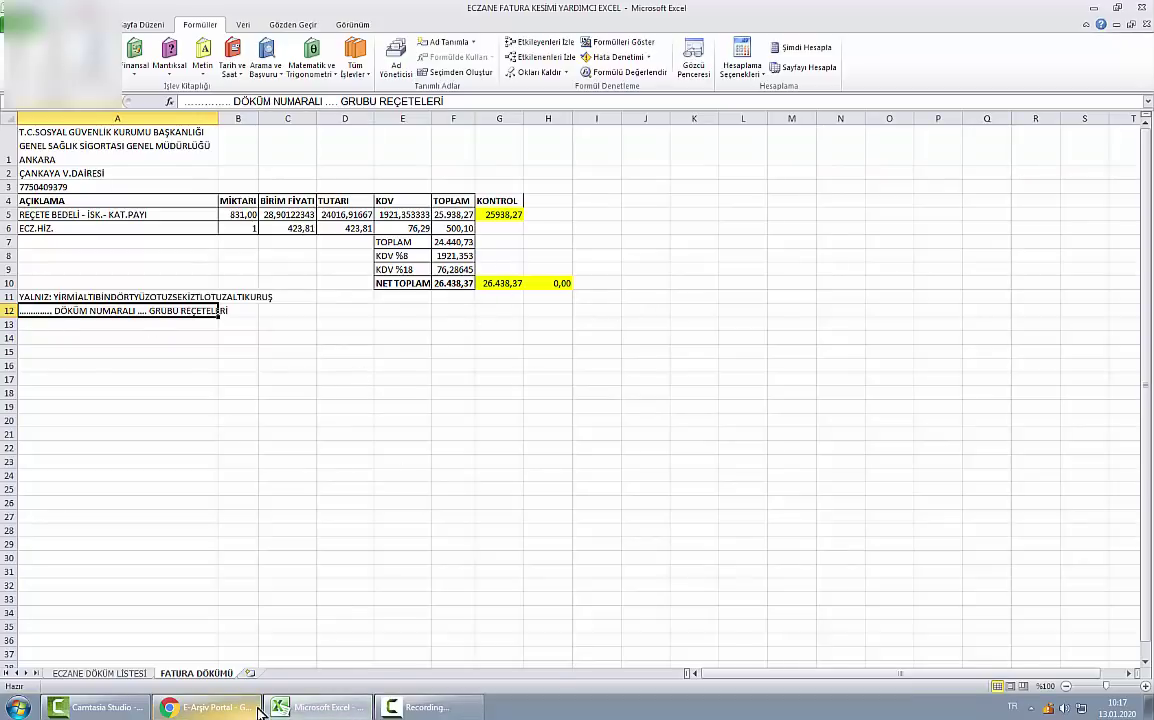
left_click(205, 707)
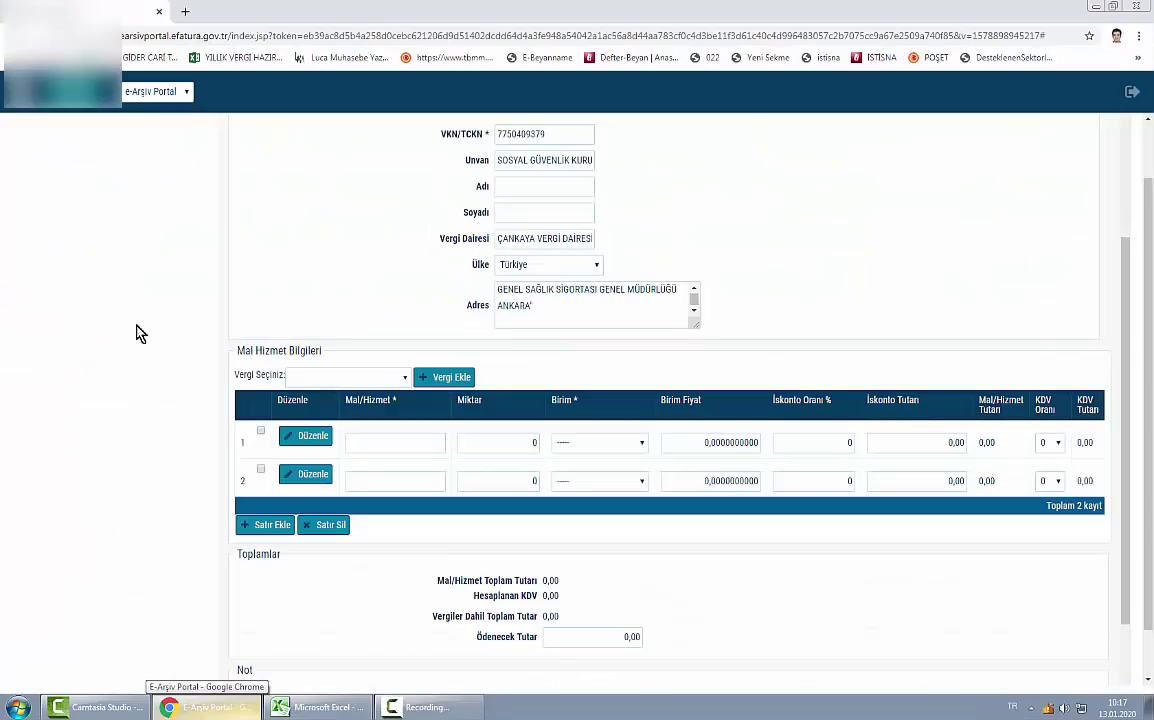
left_click(371, 442)
key("alt+Tab")
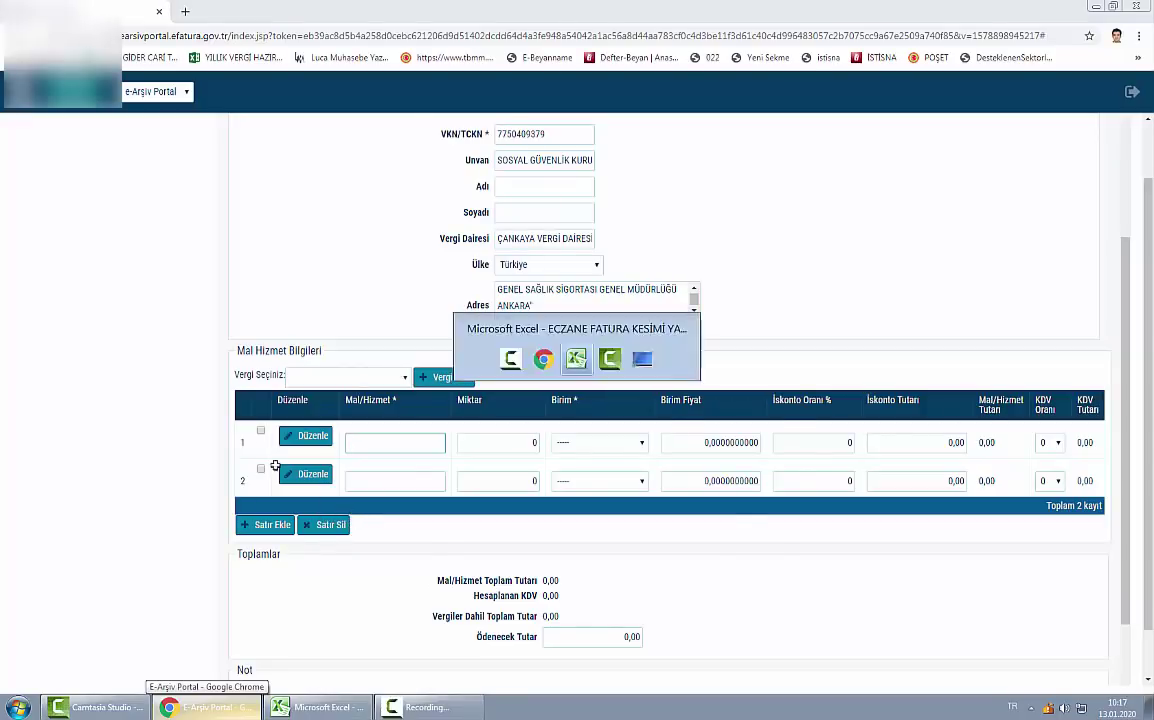
left_click(70, 214)
key("ctrl+c")
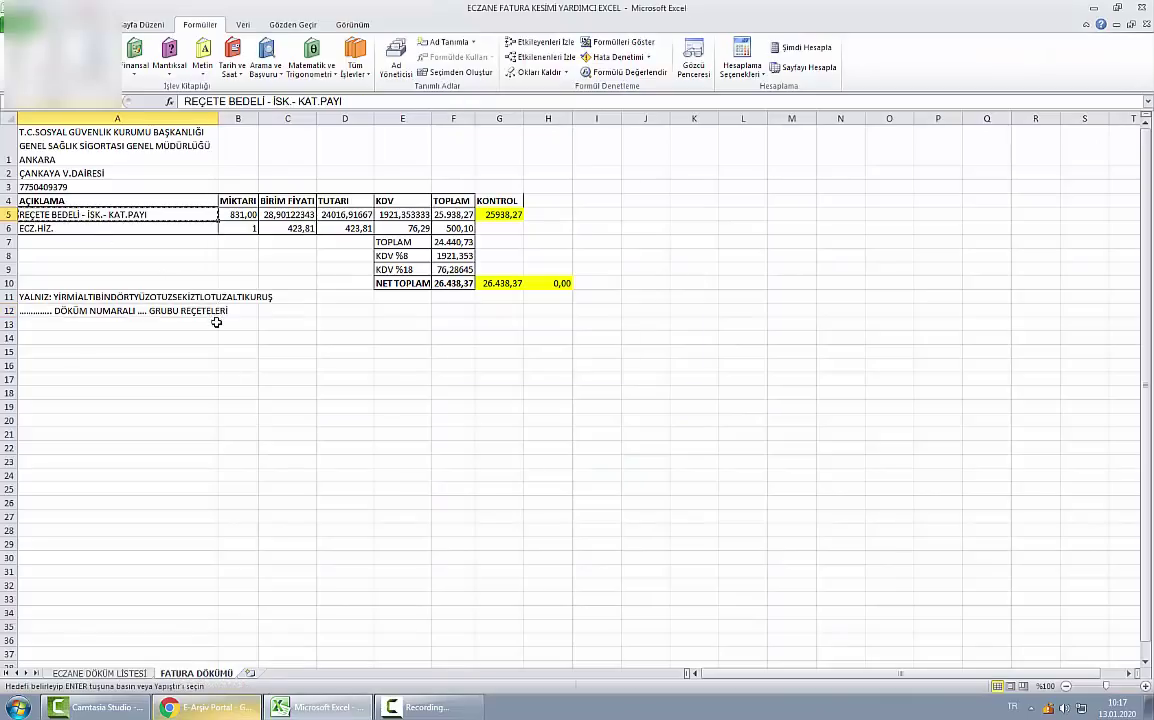
key("alt+Tab")
key("ctrl+v")
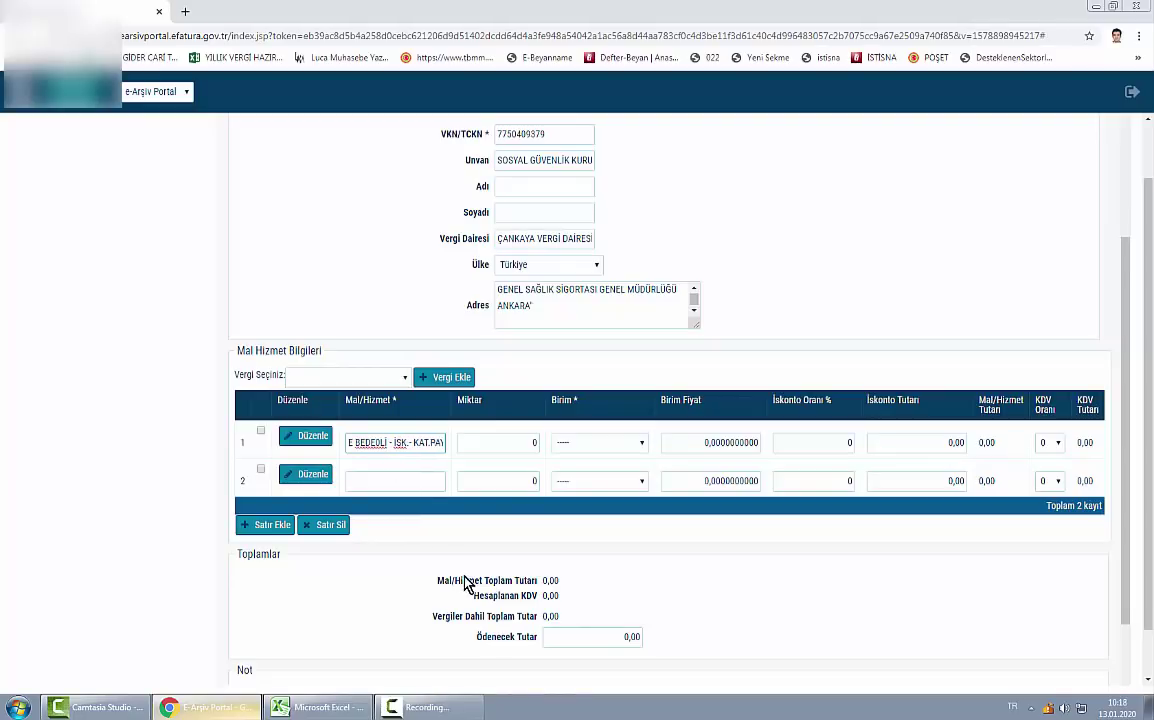
key("Left")
key("Left")
key("Left")
key("Left")
key("Left")
key("Left")
key("Left")
key("Left")
key("Left")
key("Left")
key("Left")
key("Left")
key("Left")
key("Left")
key("Left")
key("Left")
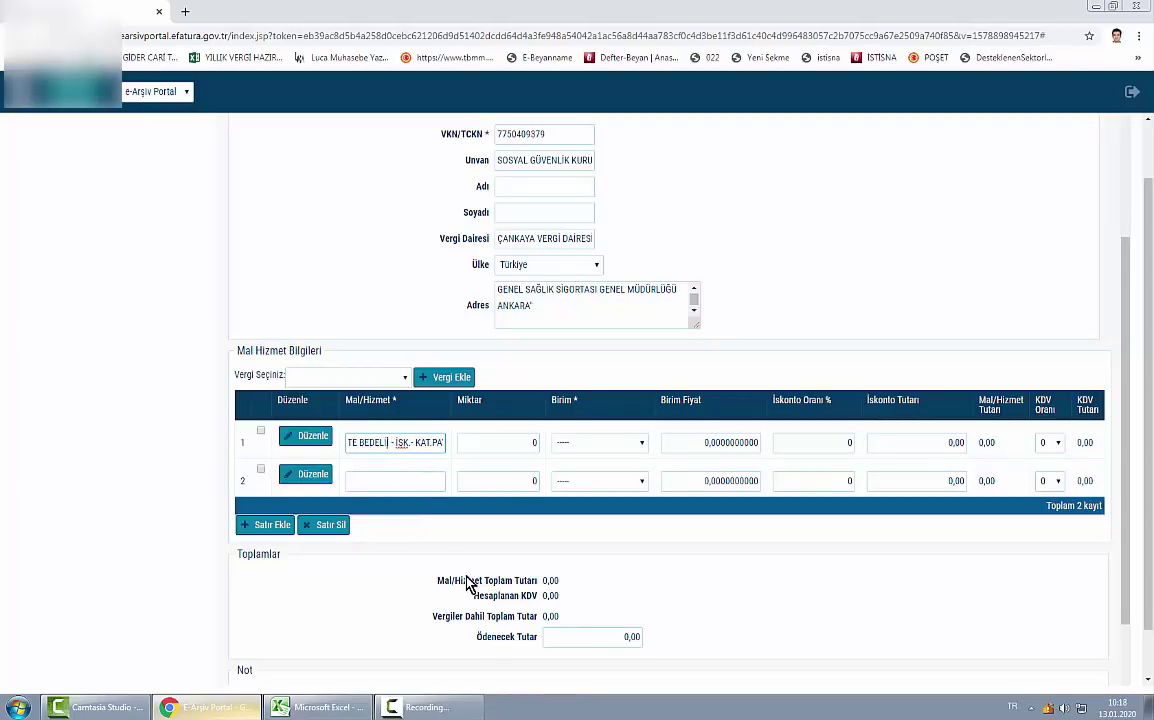
key("Tab")
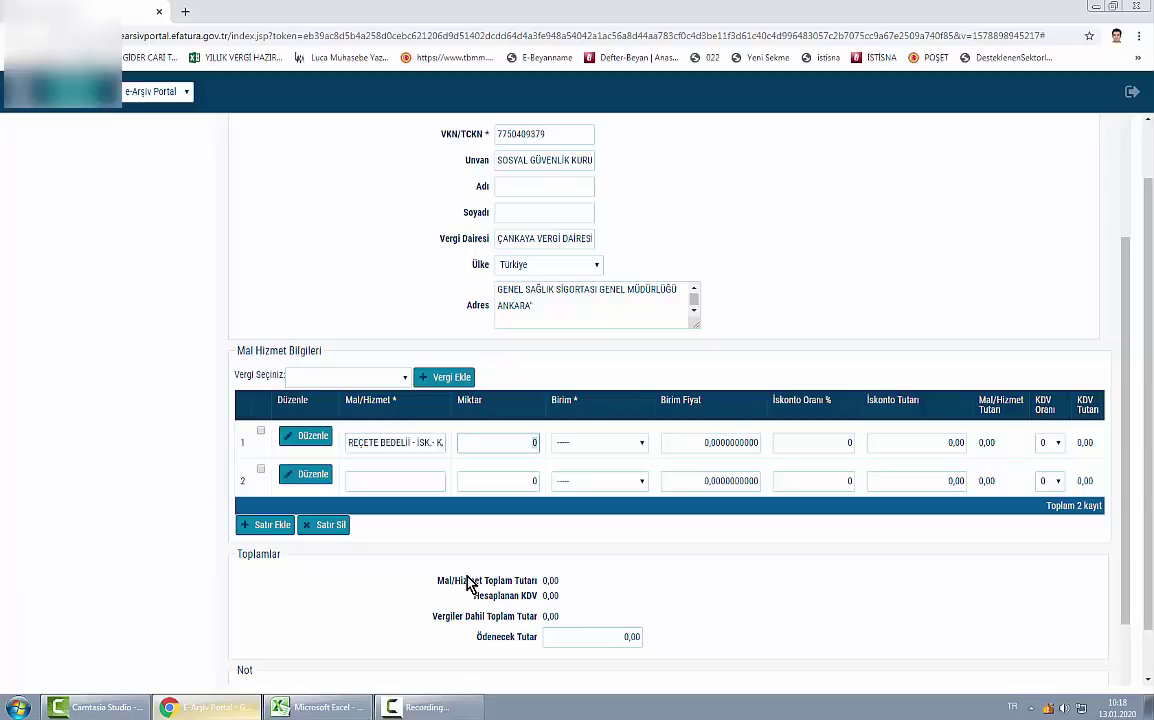
Set the first invoice line's quantity to 831, as in the workbook, and its unit to Adet.
key("alt+Tab")
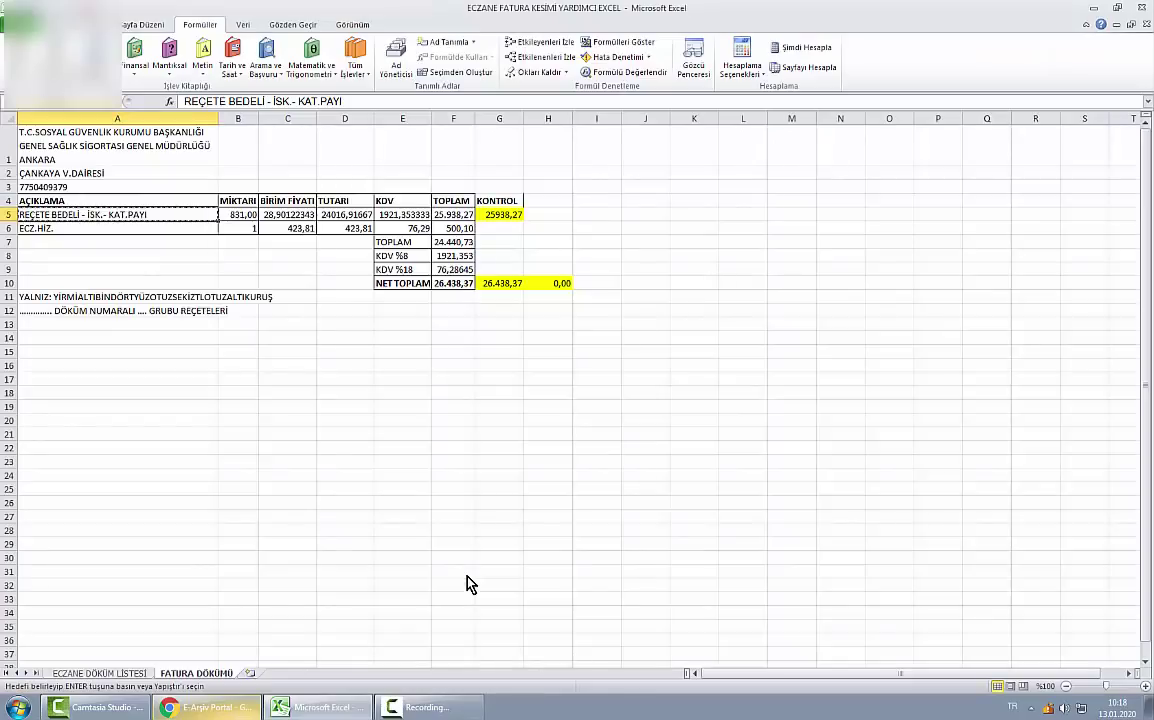
key("alt+Tab")
type("831")
key("Tab")
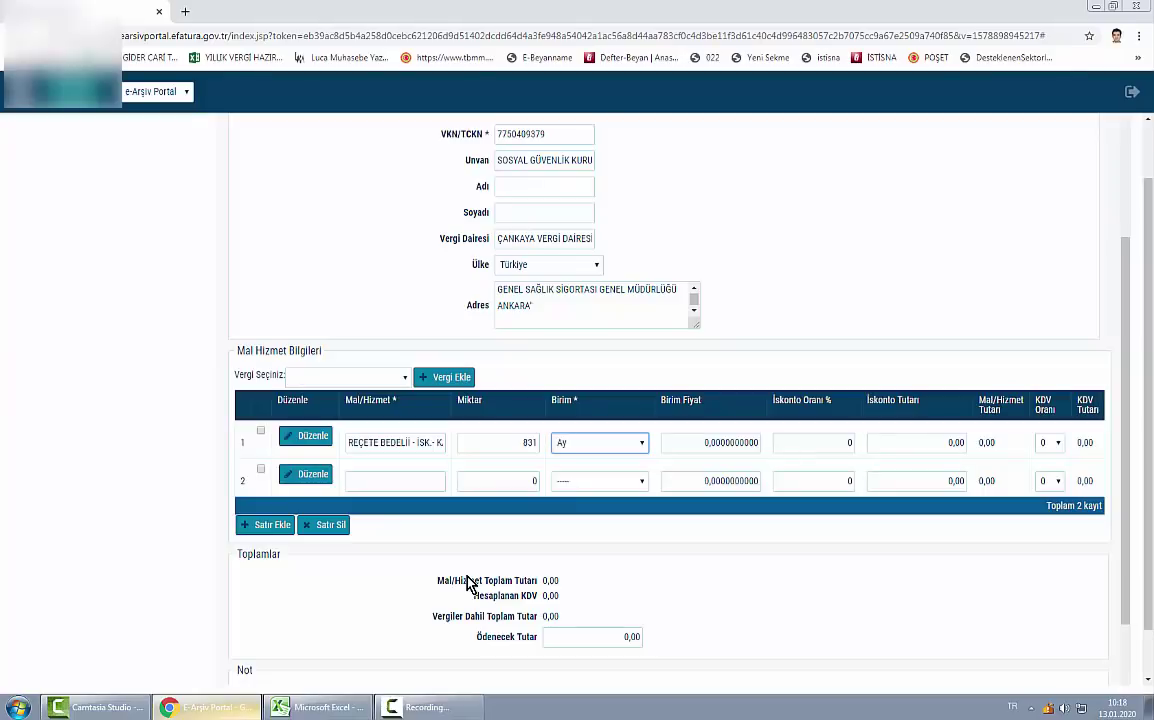
key("Tab")
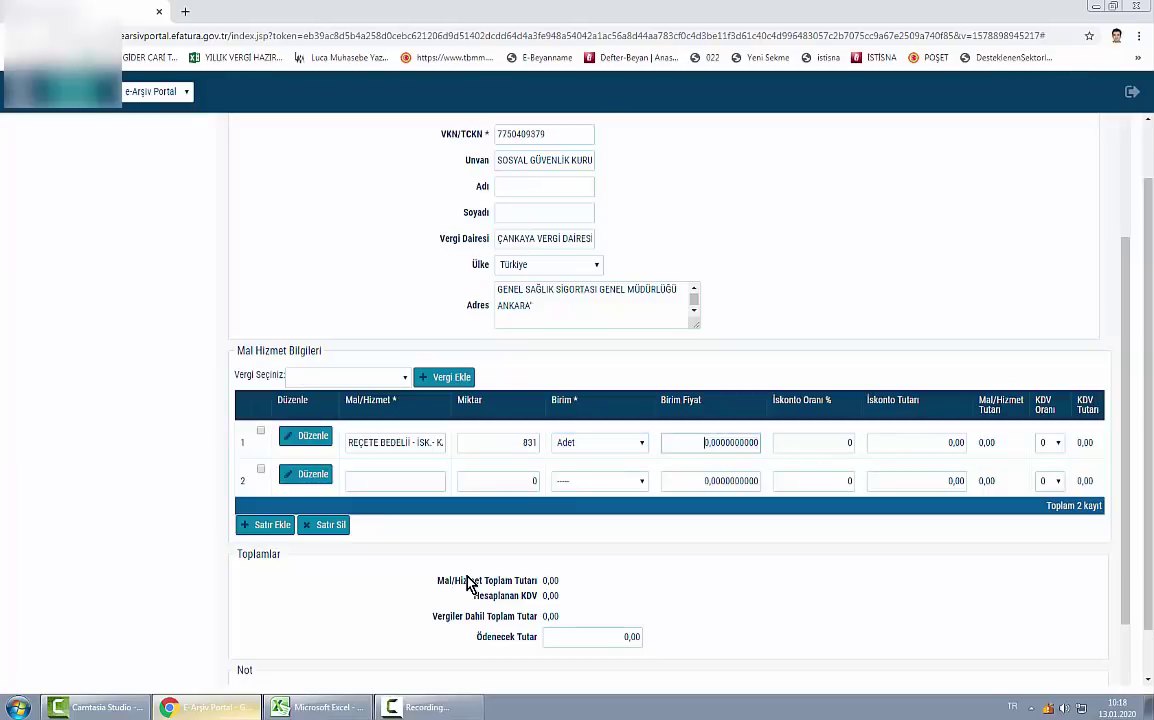
key("shift+Tab")
left_click(603, 444)
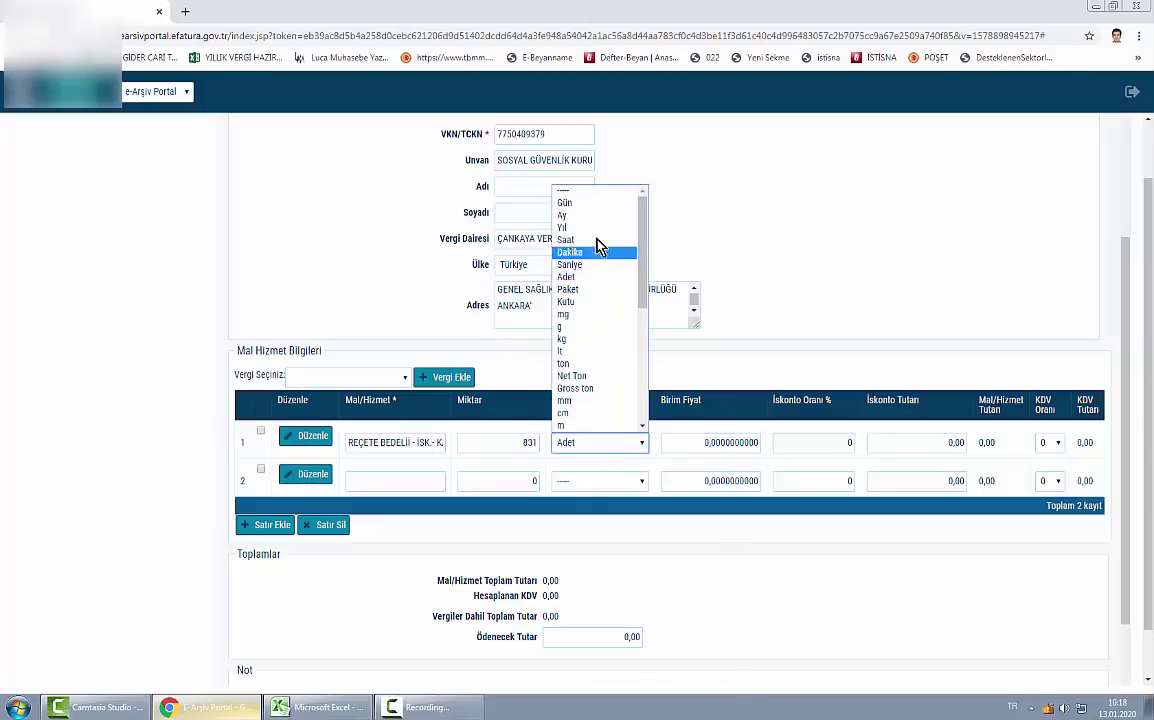
left_click(595, 287)
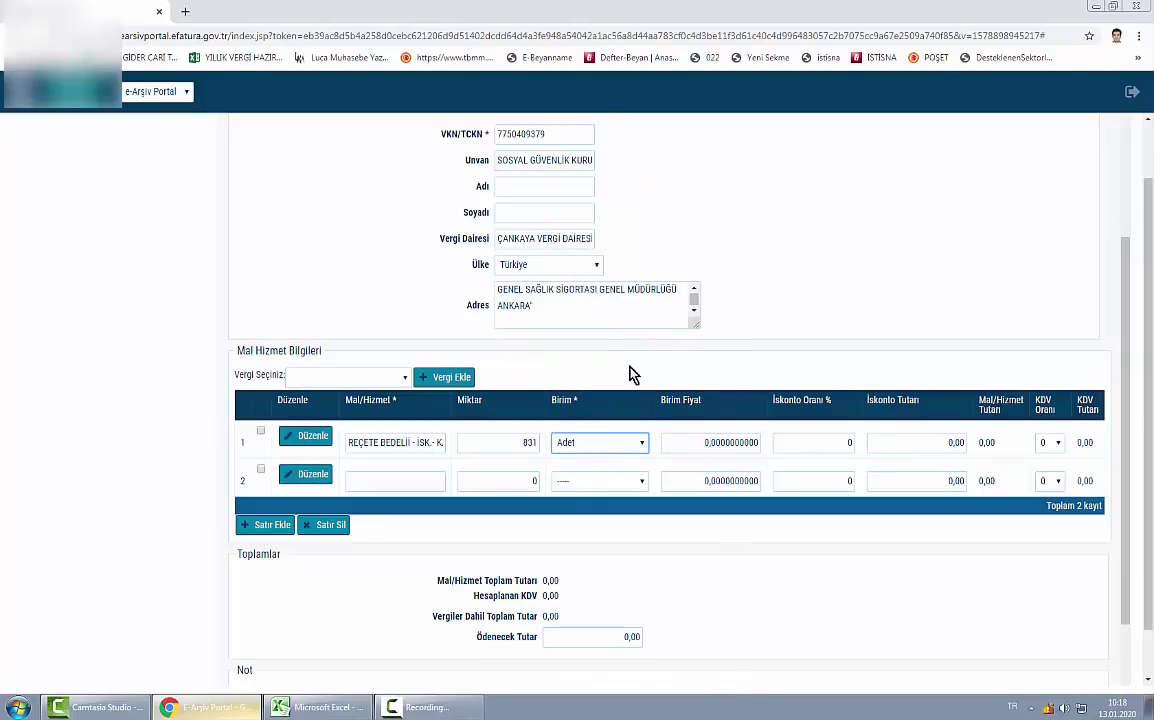
left_click(598, 447)
key("a")
key("a")
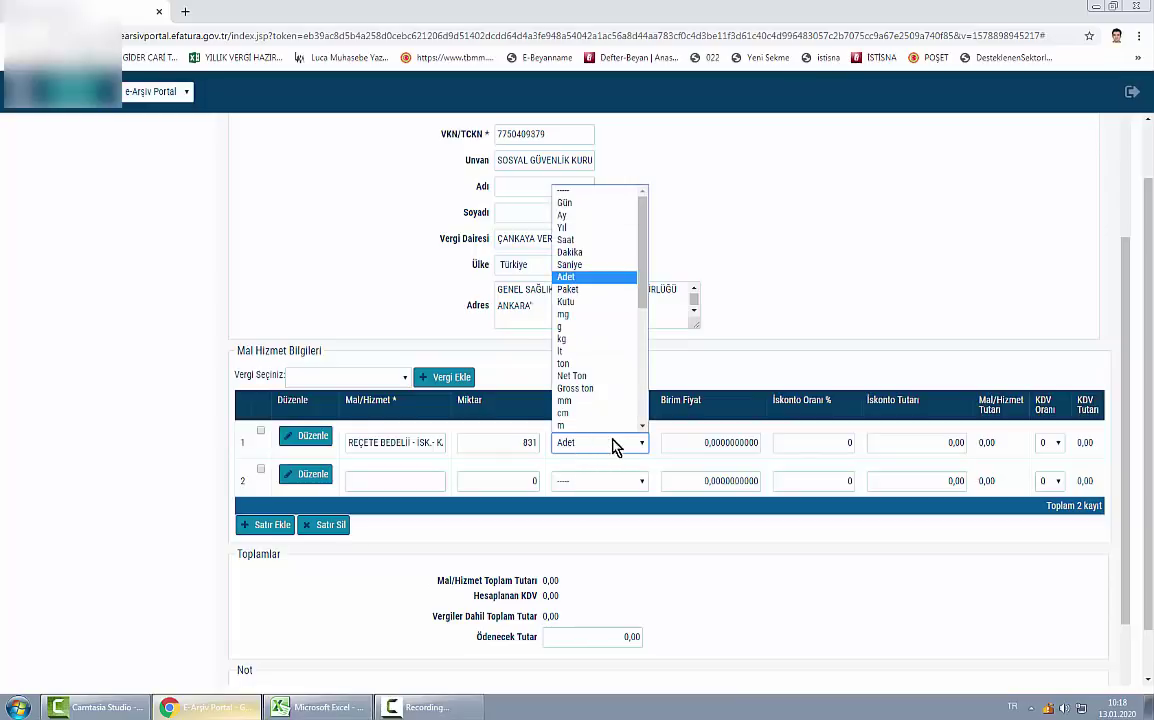
key("Tab")
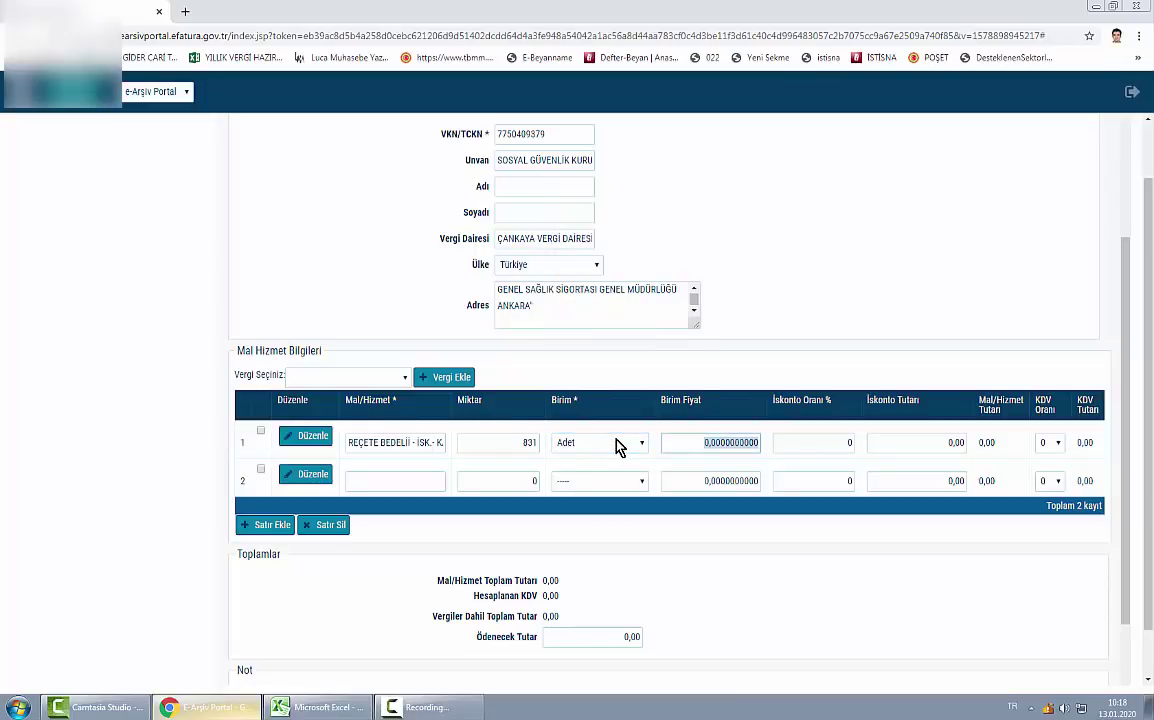
Copy the prescription row's unit price 28,90122343 from C5 of the workbook into Birim Fiyat of the first invoice line.
key("alt+Tab")
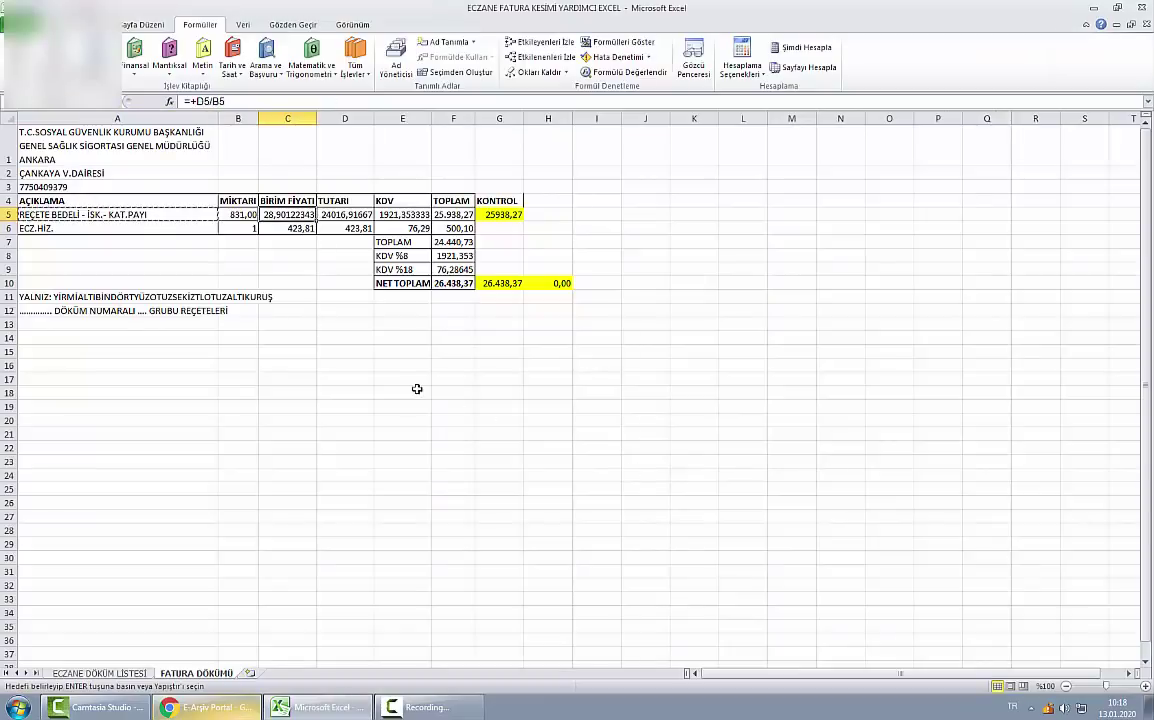
key("alt+Tab")
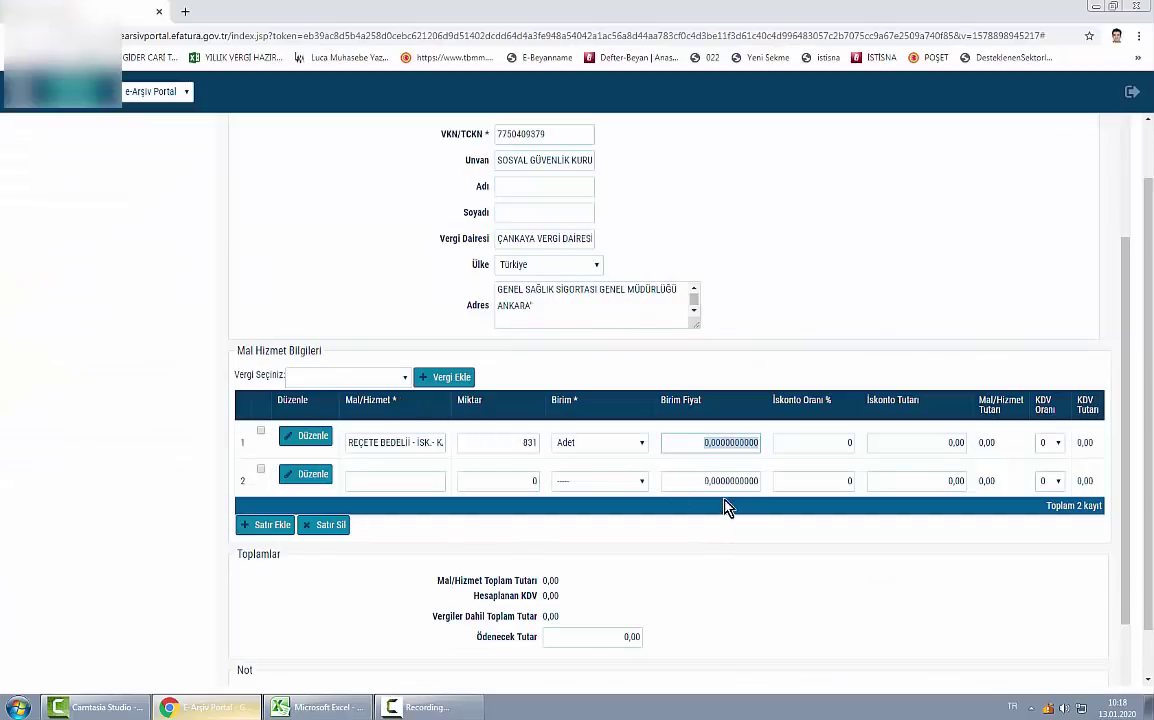
key("ctrl+v")
key("Tab")
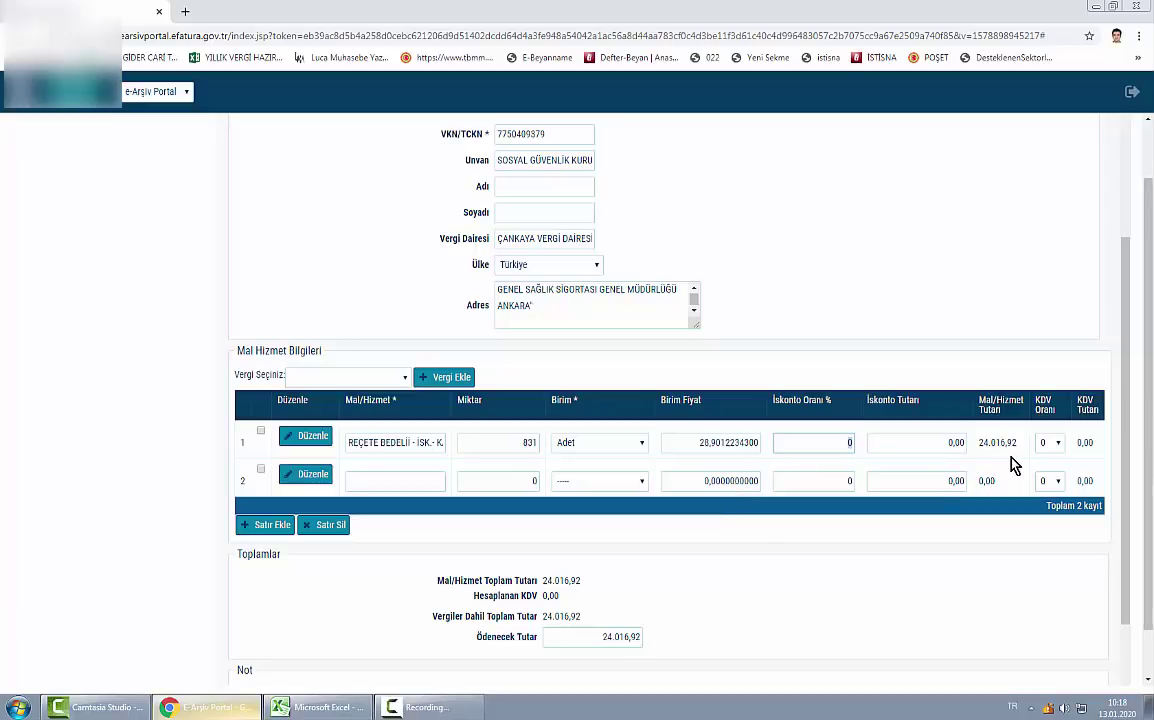
Compare the first line's amount with the workbook's TUTARI value and set the line's KDV rate to 8.
key("alt+Tab")
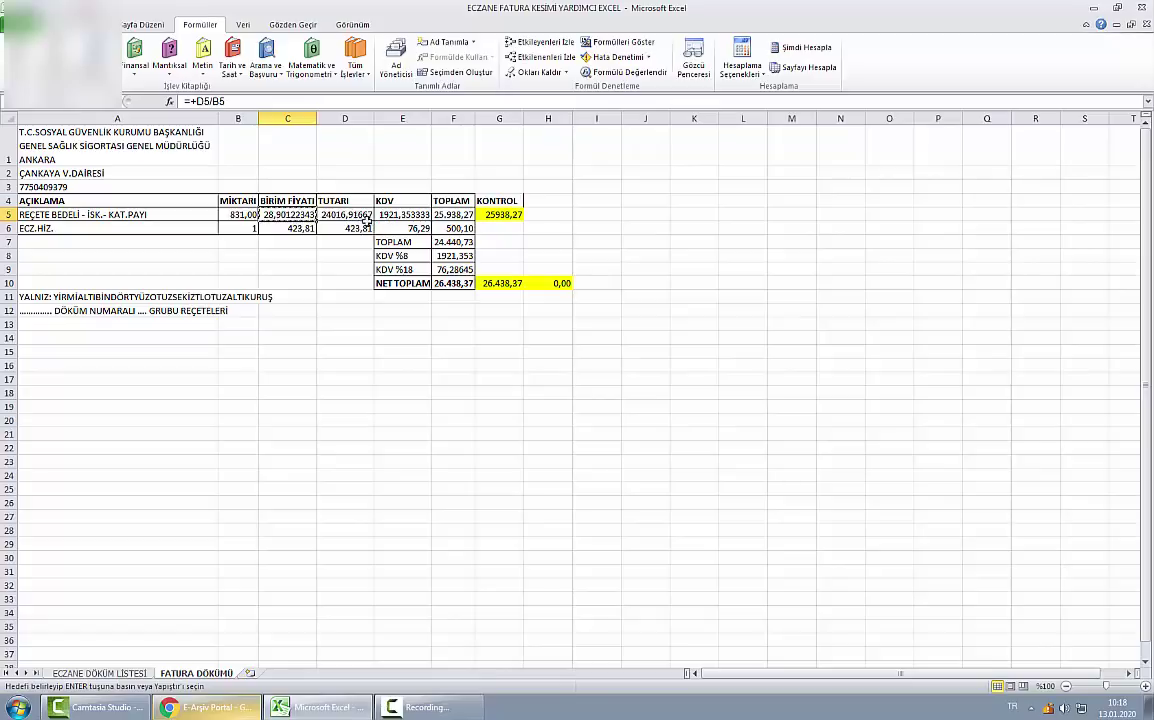
key("alt+Tab")
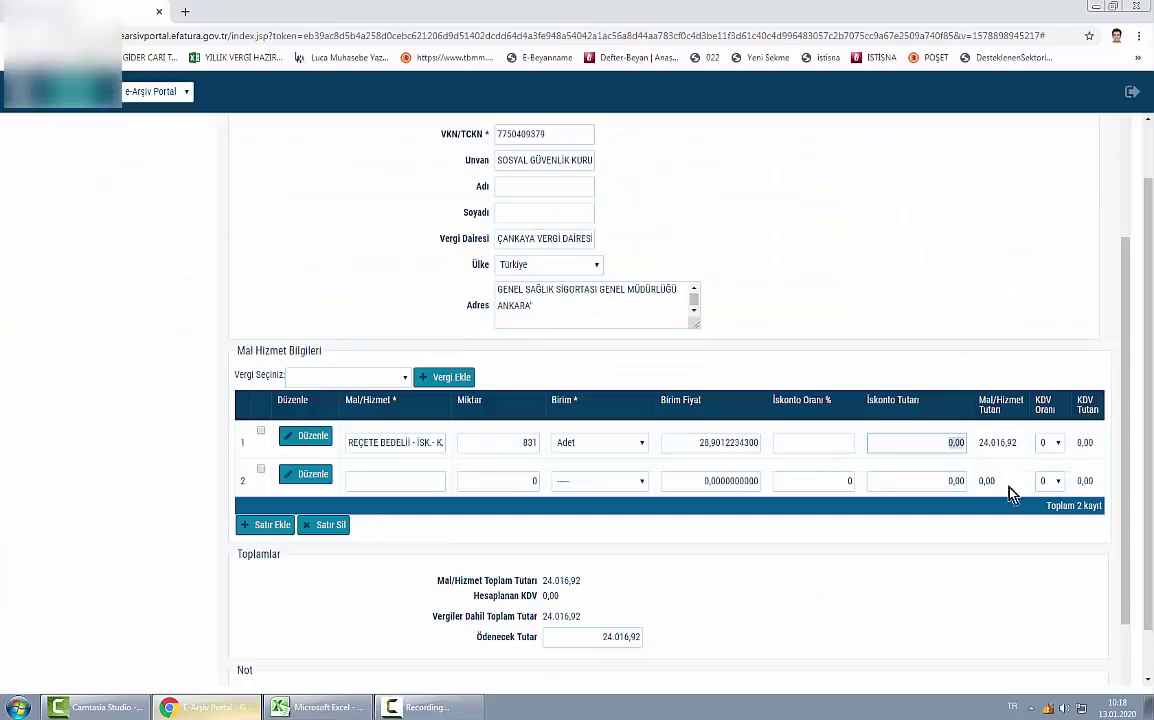
left_click(1049, 443)
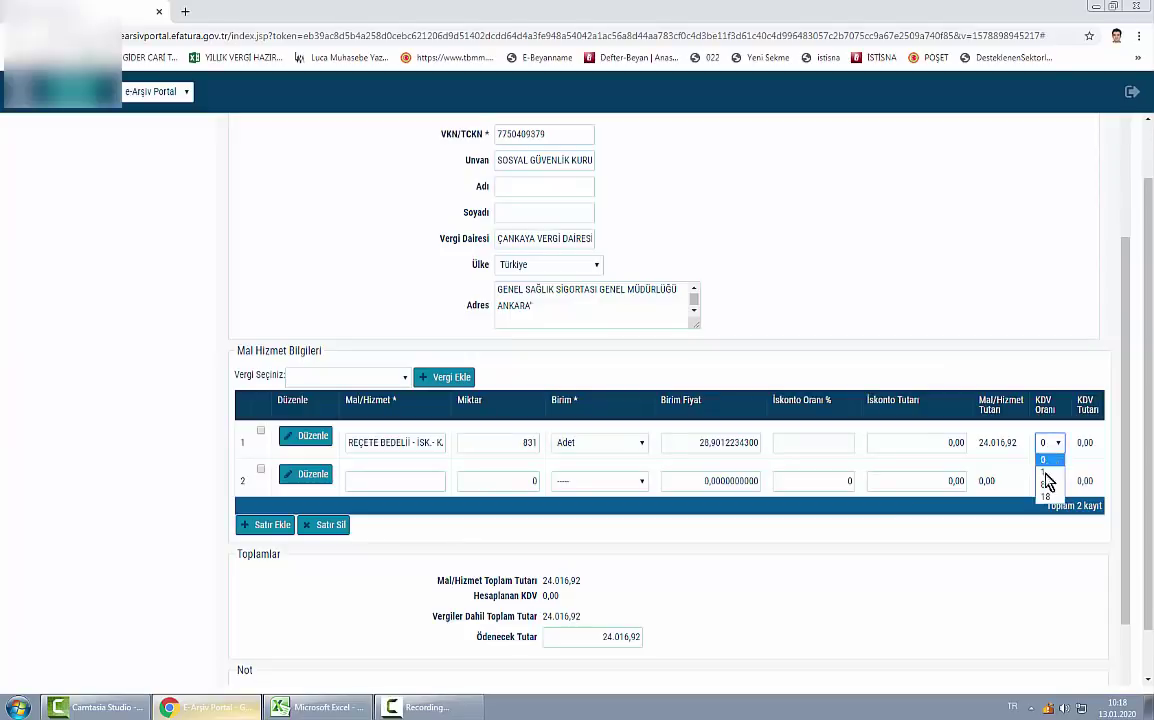
left_click(1046, 486)
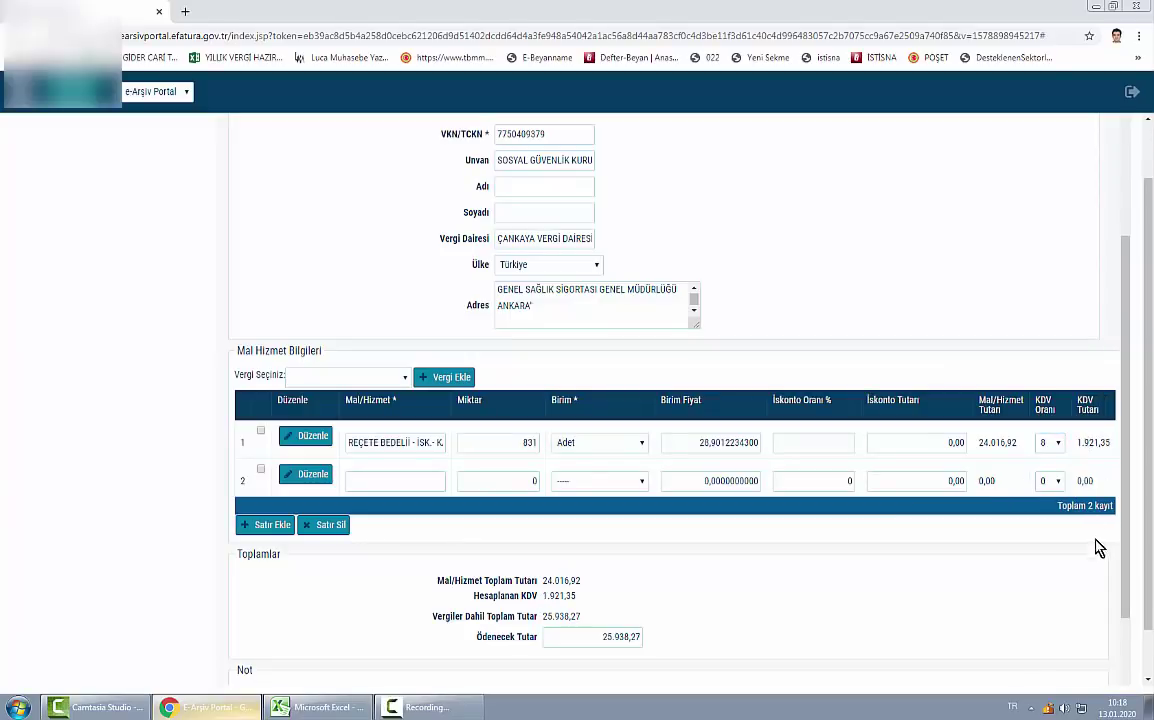
Compare the invoice's Ödenecek Tutar with the prescription row's TOPLAM value in F5 of the workbook.
key("alt+Tab")
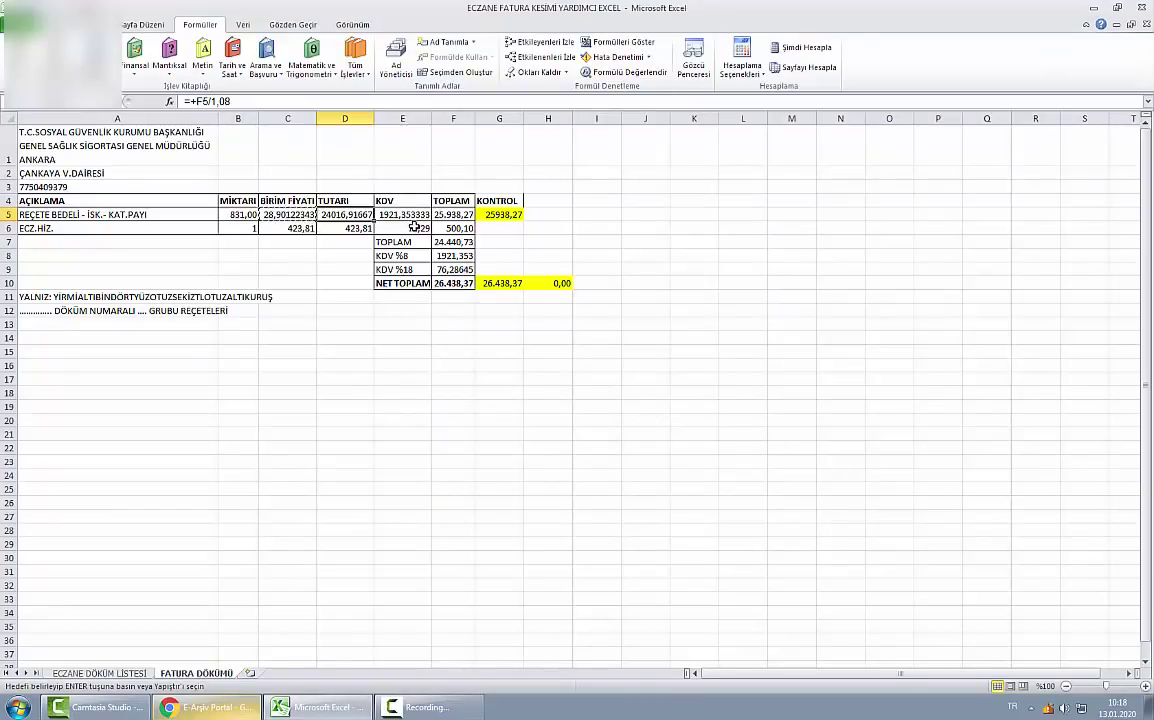
left_click(447, 213)
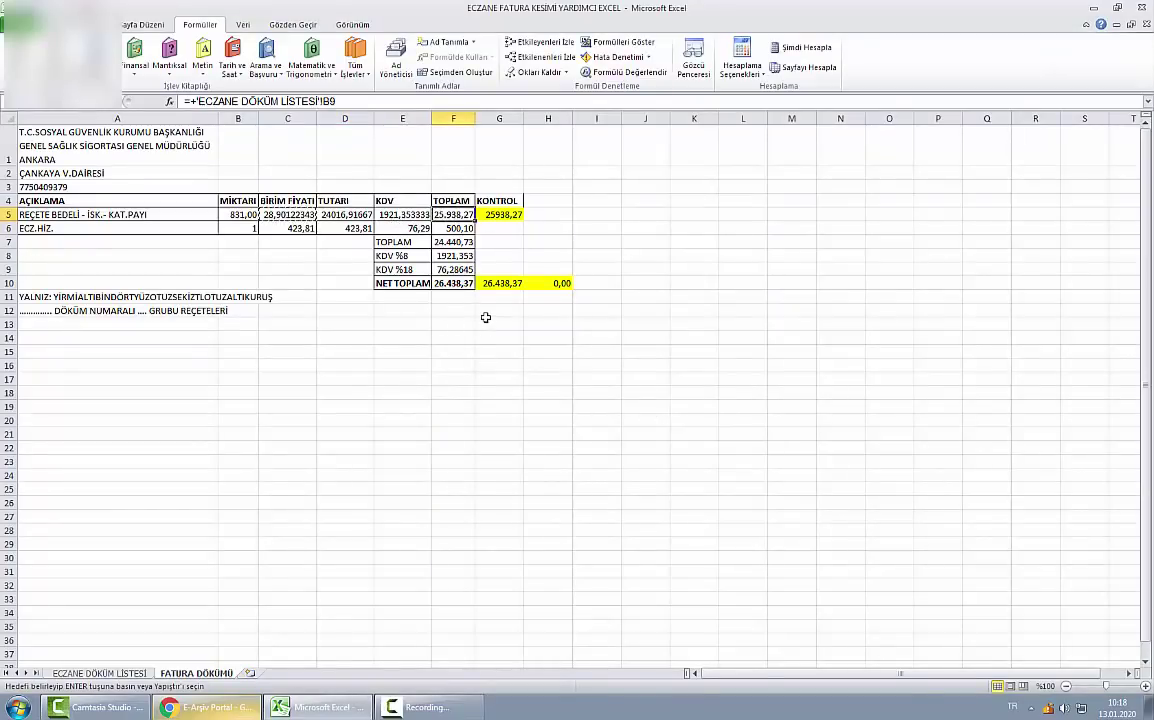
key("alt+Tab")
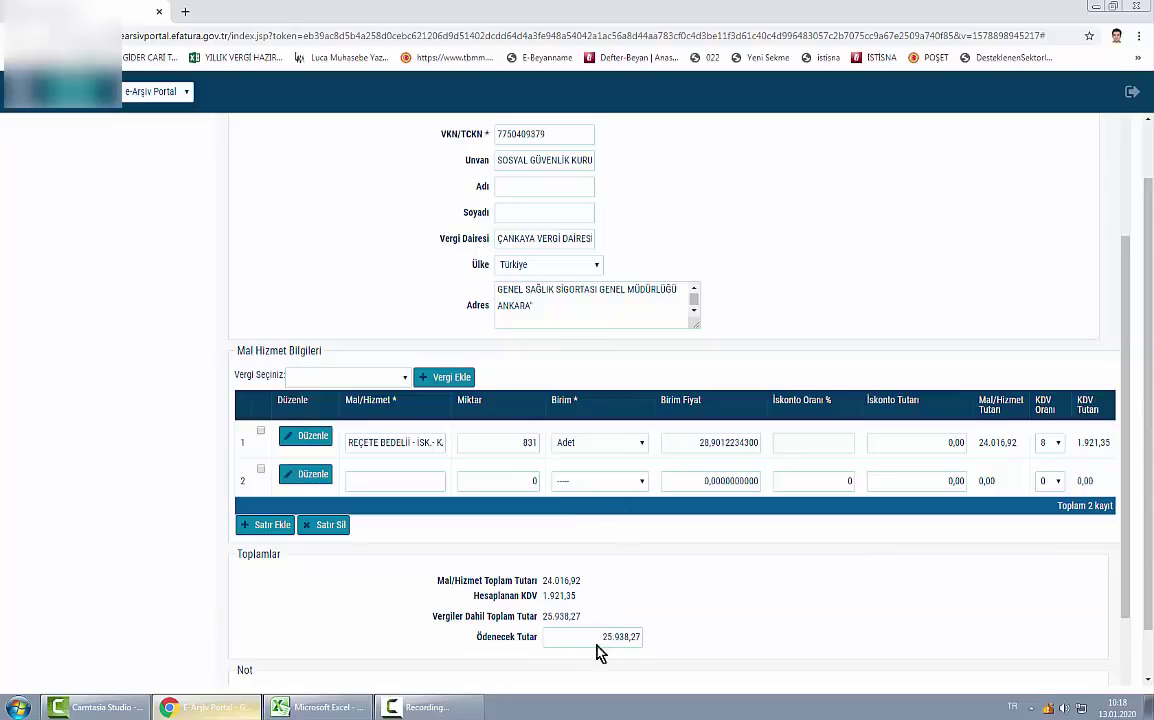
Change the ECZ.HİZ. description in A6 of the workbook to ECZANE HİZMETİ for use in the second invoice line.
left_click(383, 483)
key("alt+Tab")
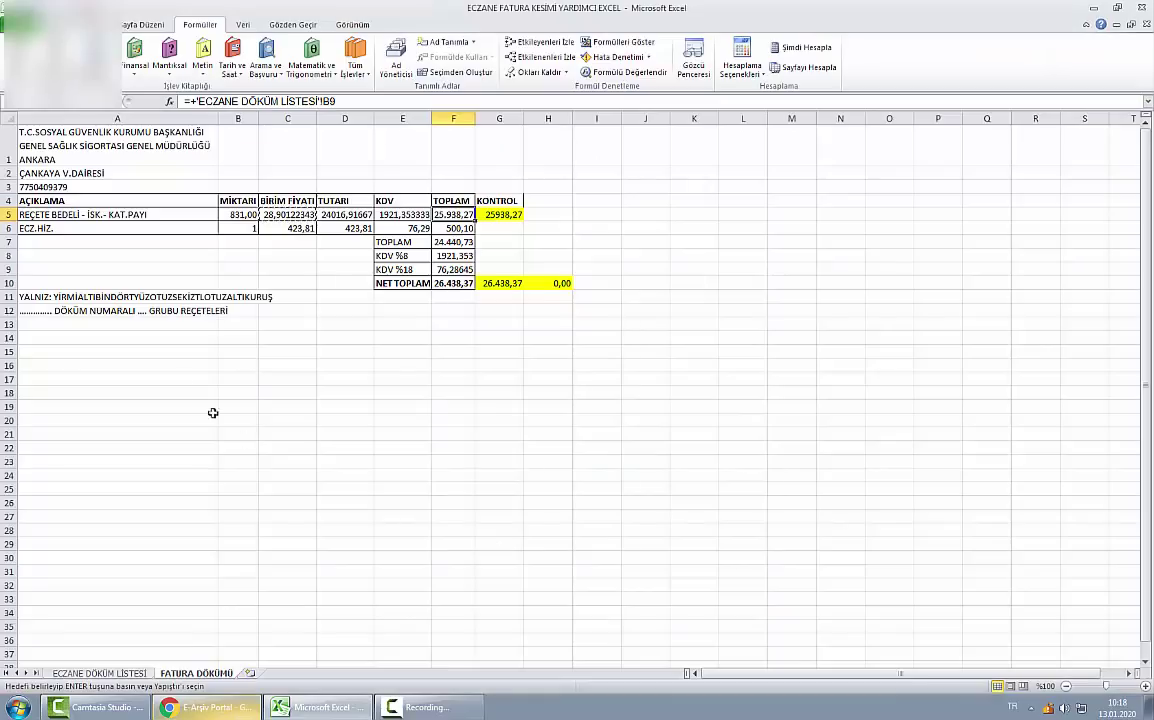
left_click(88, 235)
key("ctrl+c")
key("alt+Tab")
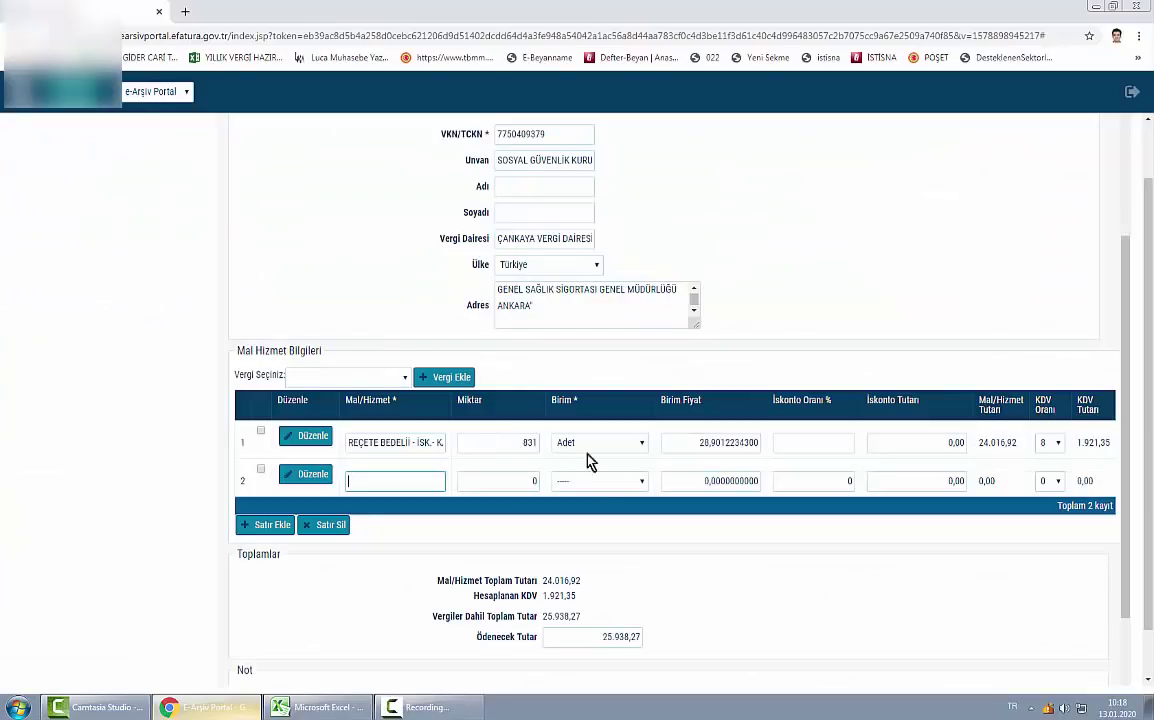
key("alt+Tab")
key("Escape")
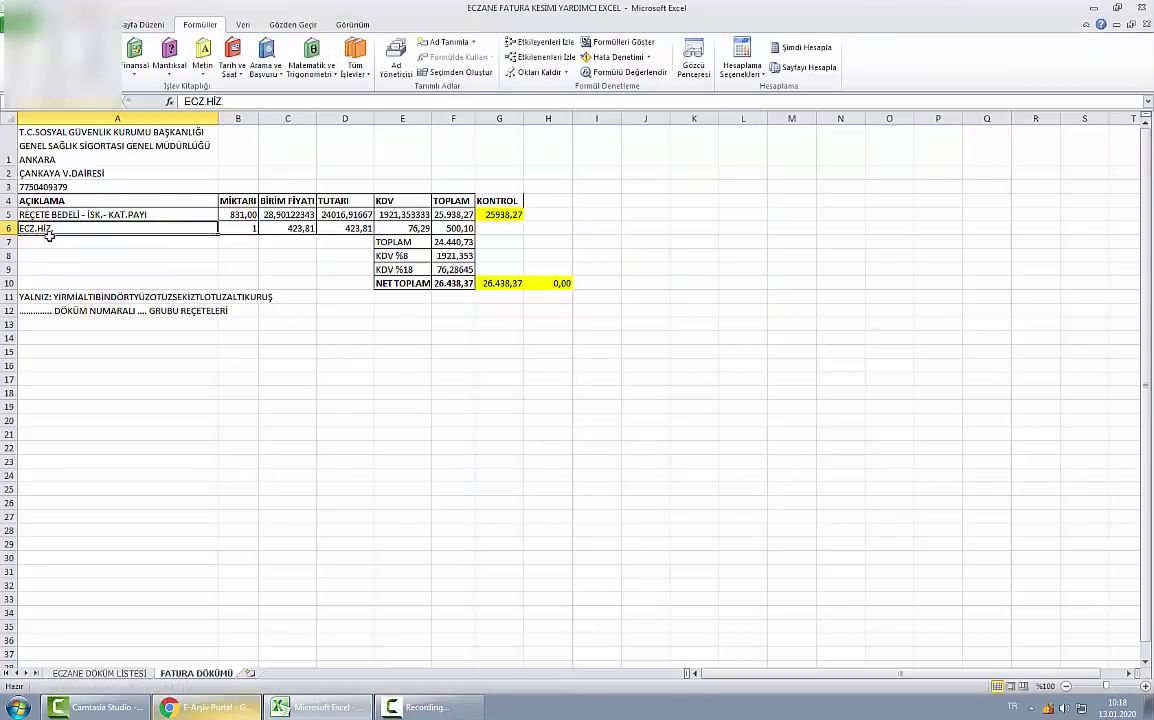
double_click(88, 230)
key("BackSpace")
key("BackSpace")
key("BackSpace")
key("BackSpace")
key("BackSpace")
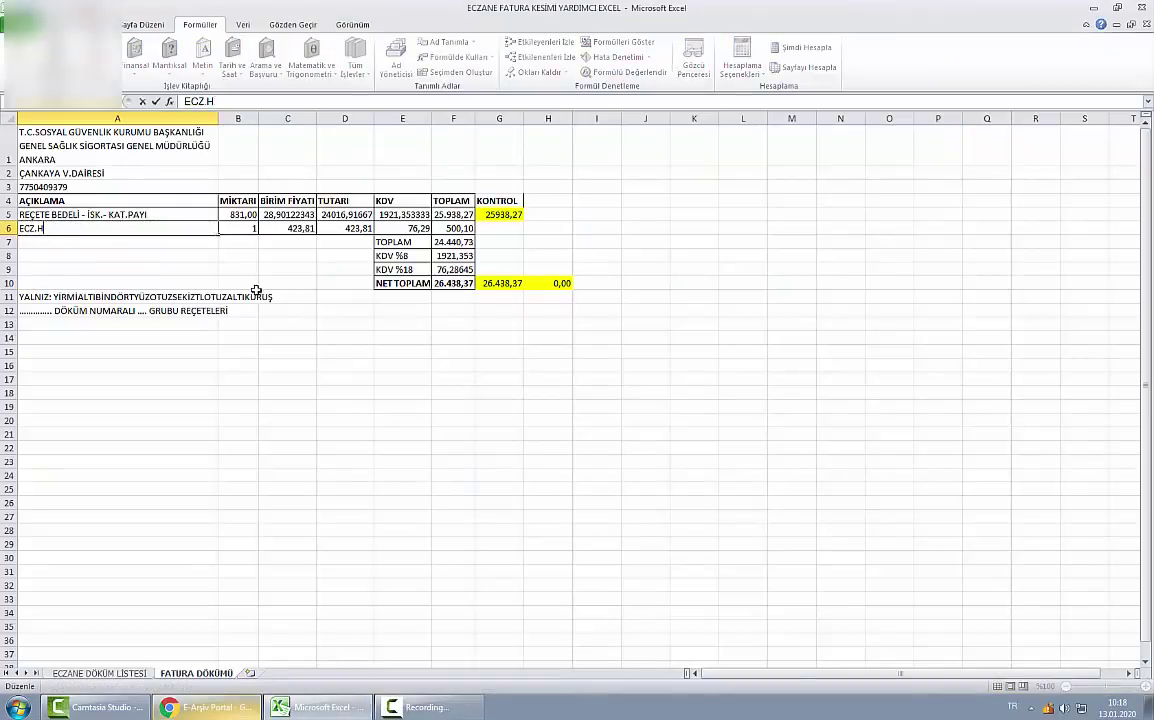
type("ANE HİZMETİ")
key("Tab")
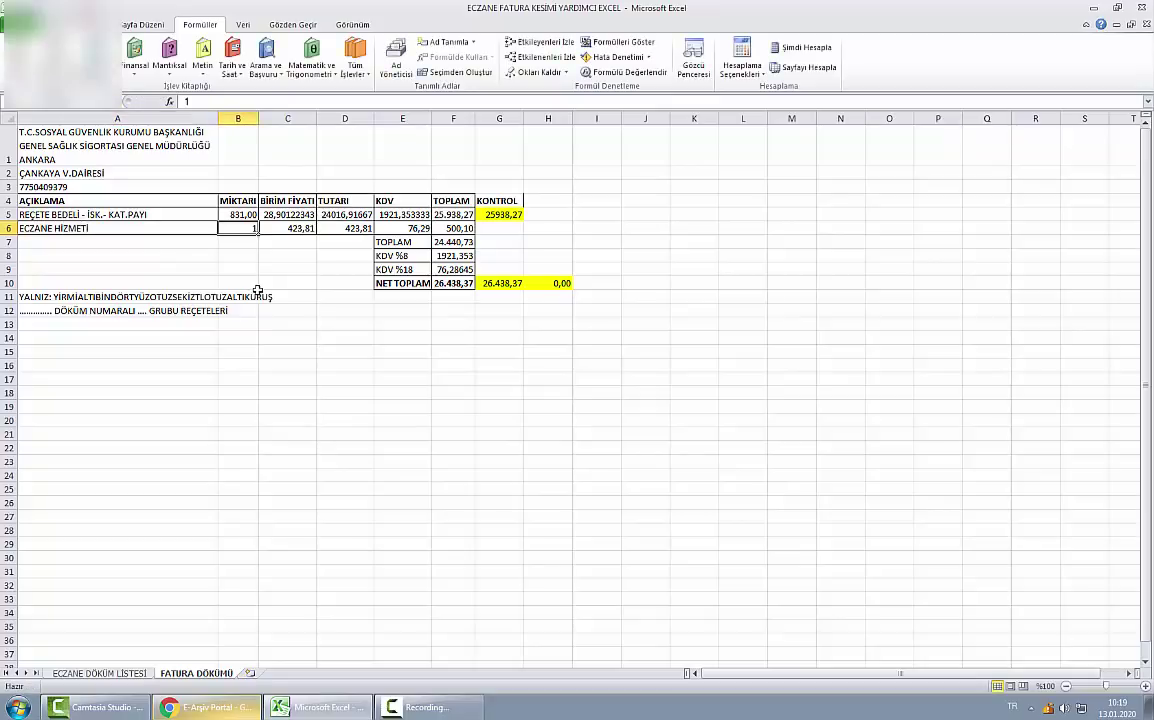
Copy the ECZANE HİZMETİ description from A6 of the workbook into Mal/Hizmet of the second invoice line in the e-Arşiv portal.
key("Left")
key("ctrl+c")
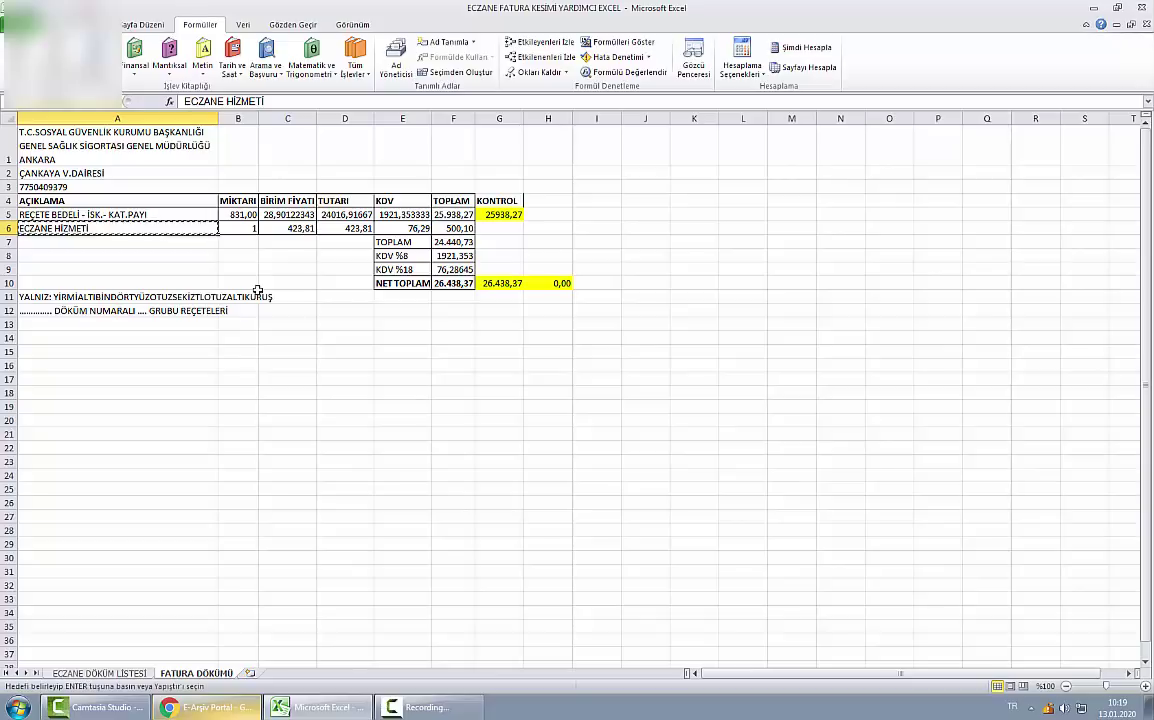
key("alt+Tab")
key("ctrl+v")
Set the second invoice line's quantity to 1 and its unit to Adet.
left_click(462, 480)
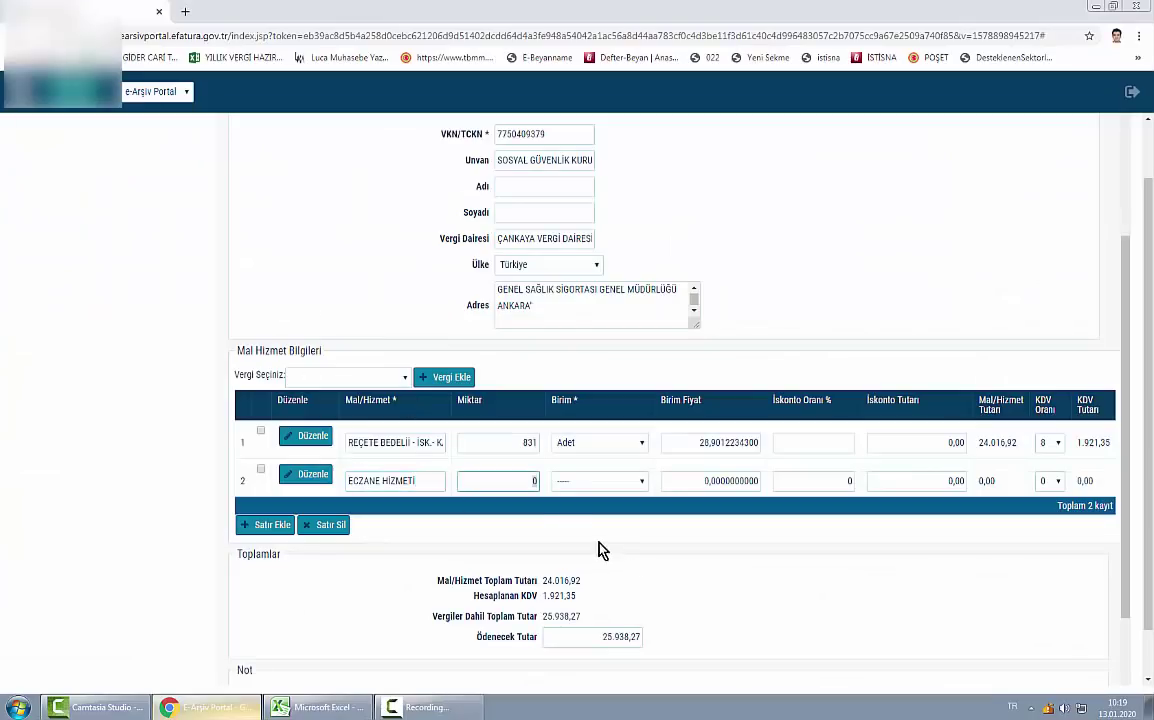
type("1")
key("Tab")
type("ay")
key("Tab")
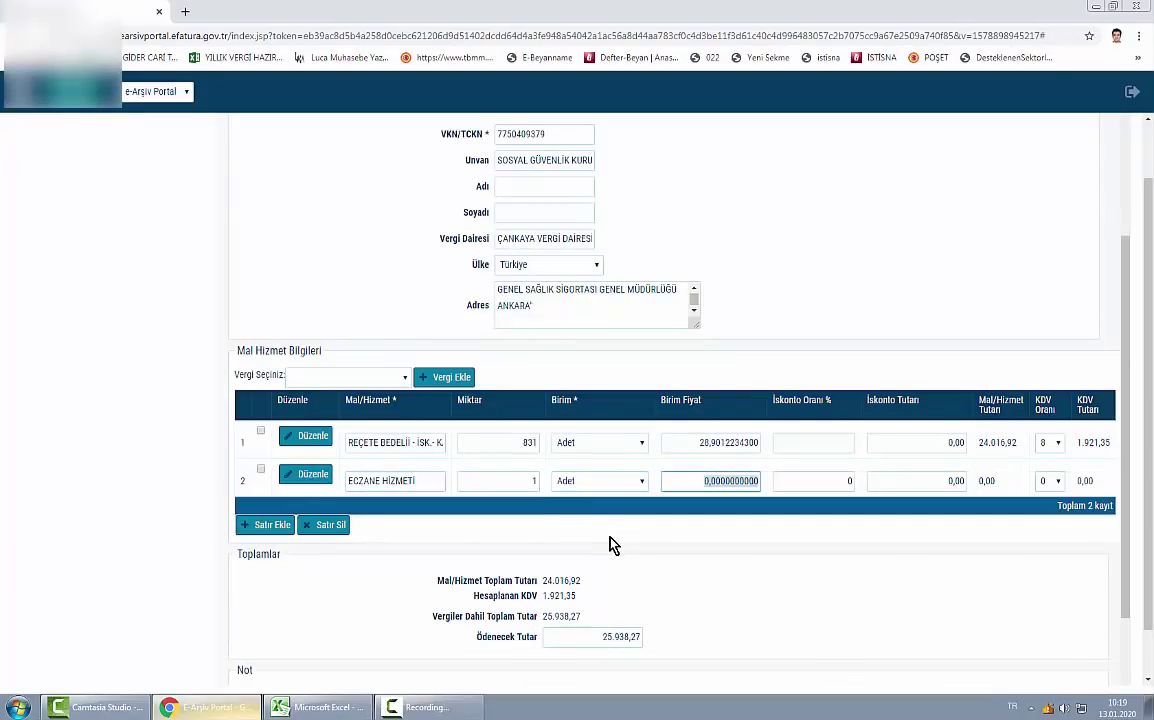
Copy the pharmacy service unit price 423,81 from C6 of the workbook into Birim Fiyat of the second invoice line.
key("alt+Tab")
left_click(300, 228)
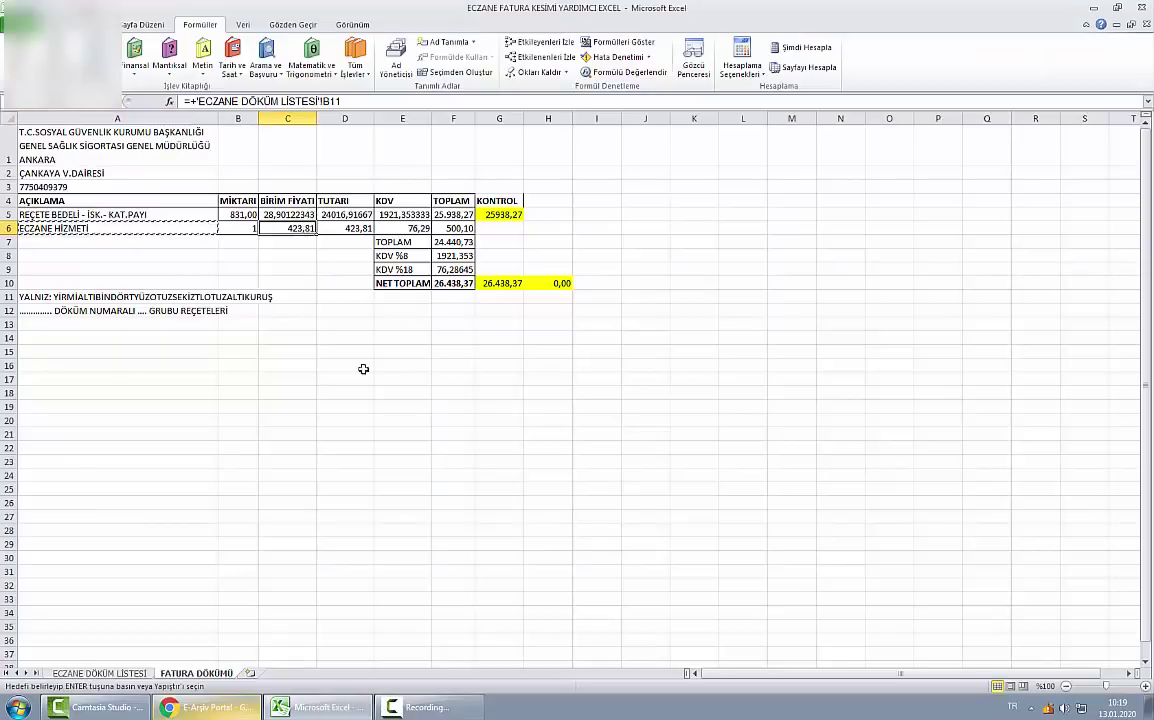
key("shift+Up")
key("ctrl+c")
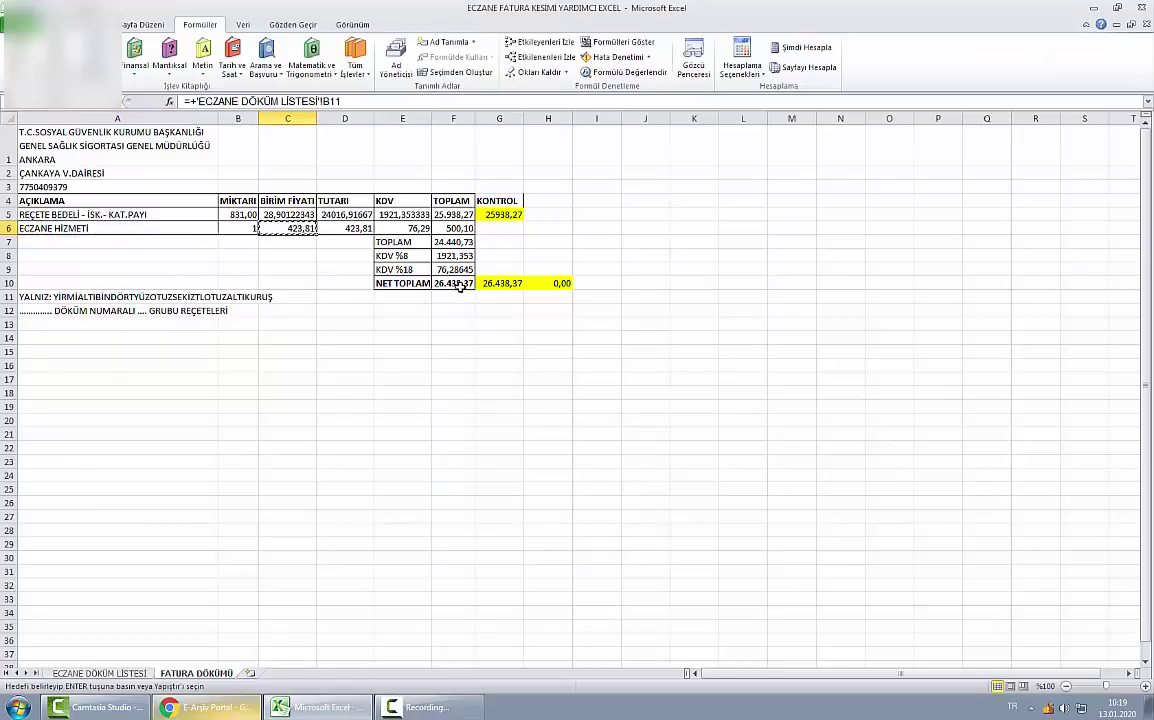
key("alt+Tab")
key("ctrl+v")
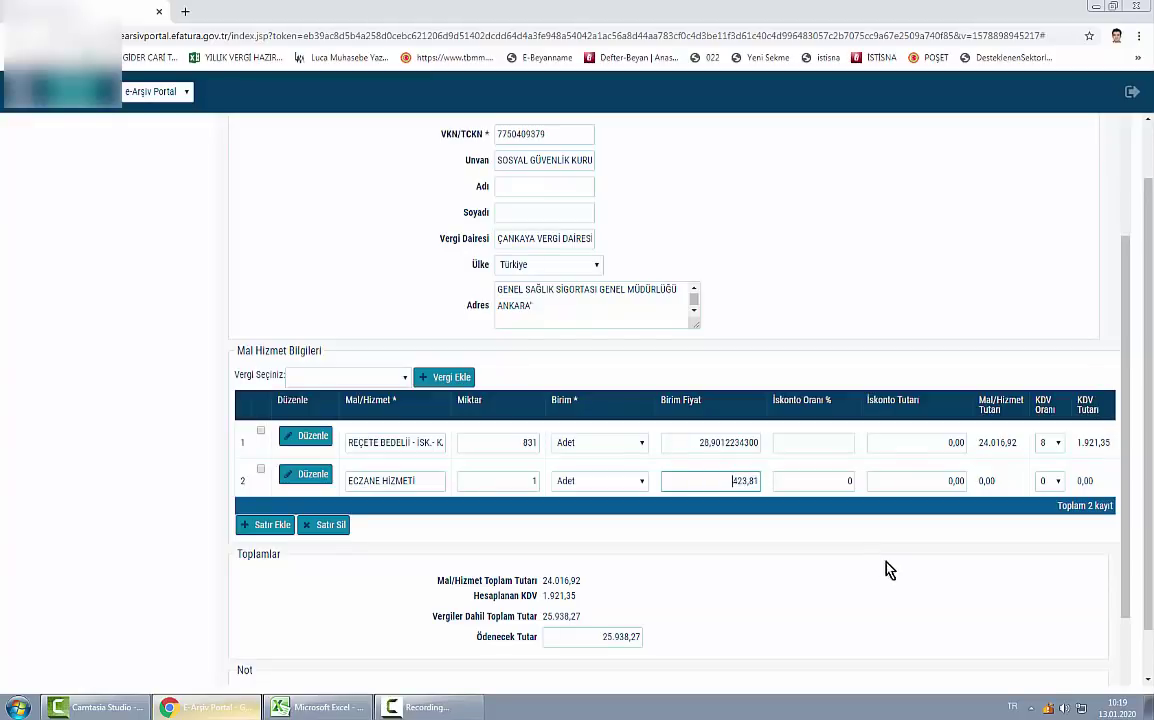
Set the KDV rate of the ECZANE HİZMETİ line to 18.
key("Tab")
key("Tab")
key("Tab")
type("18")
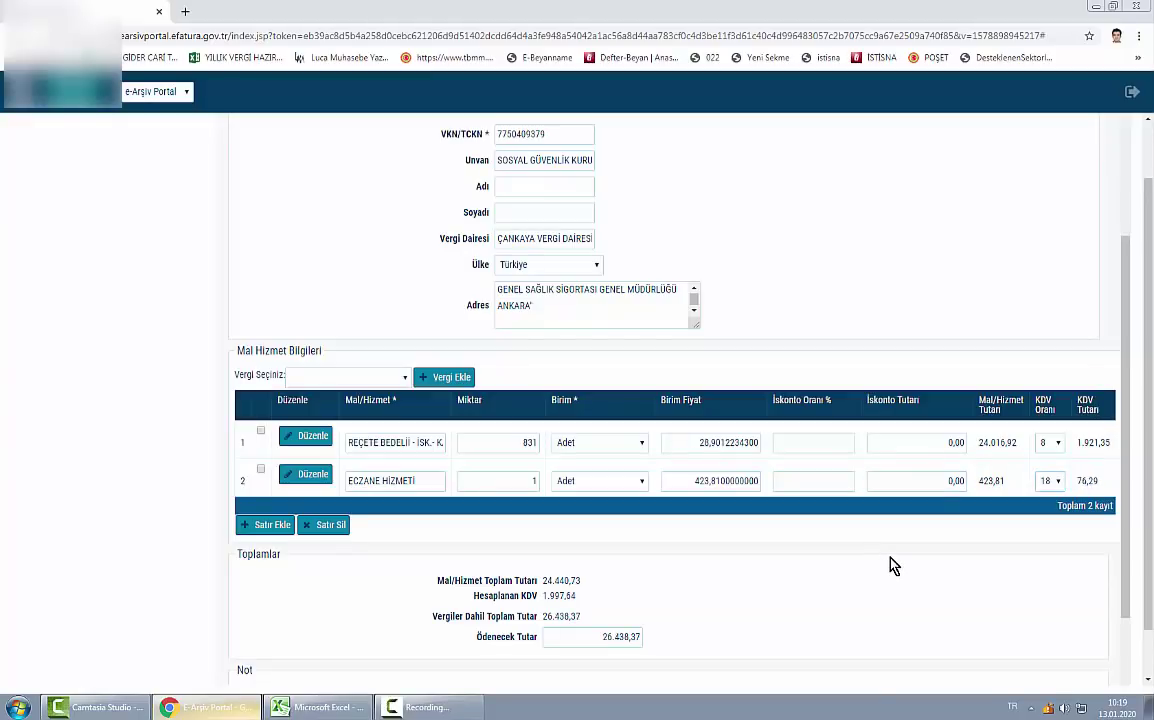
left_click(1052, 481)
left_click(1059, 540)
Compare the invoice's Mal/Hizmet Toplam Tutarı and Hesaplanan KDV with the workbook's TOPLAM and the sum of its two KDV cells F8:F9.
key("alt+Tab")
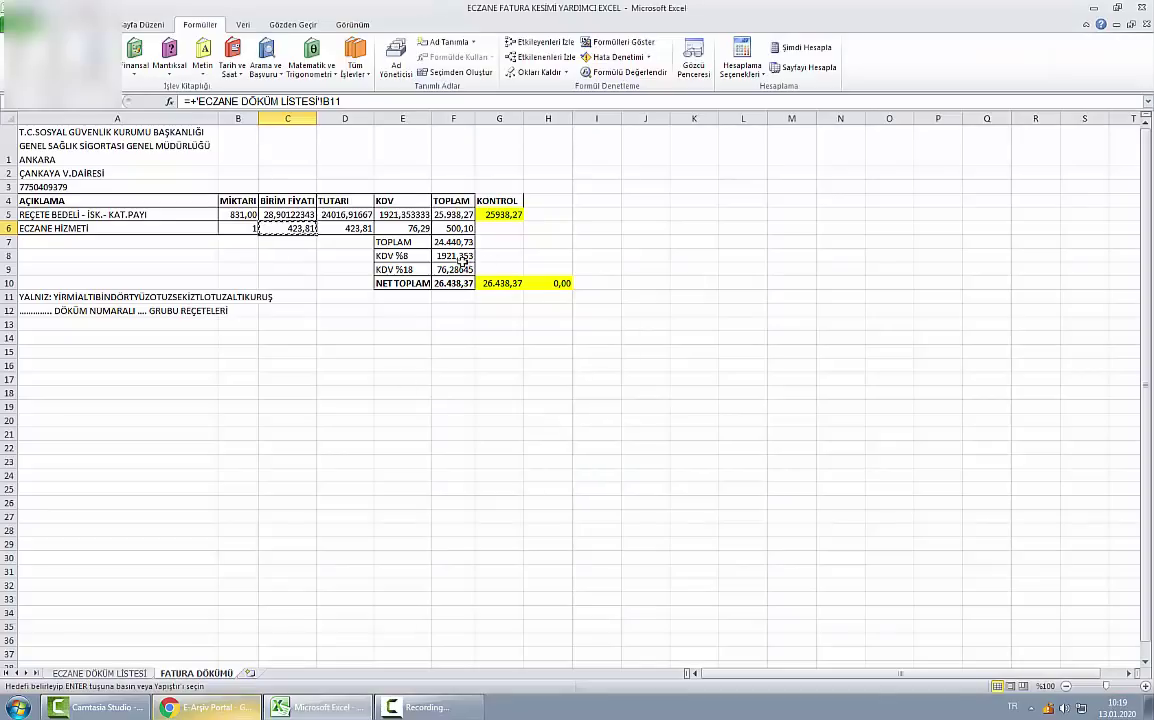
key("alt+Tab")
scroll(543, 479, "down", 1)
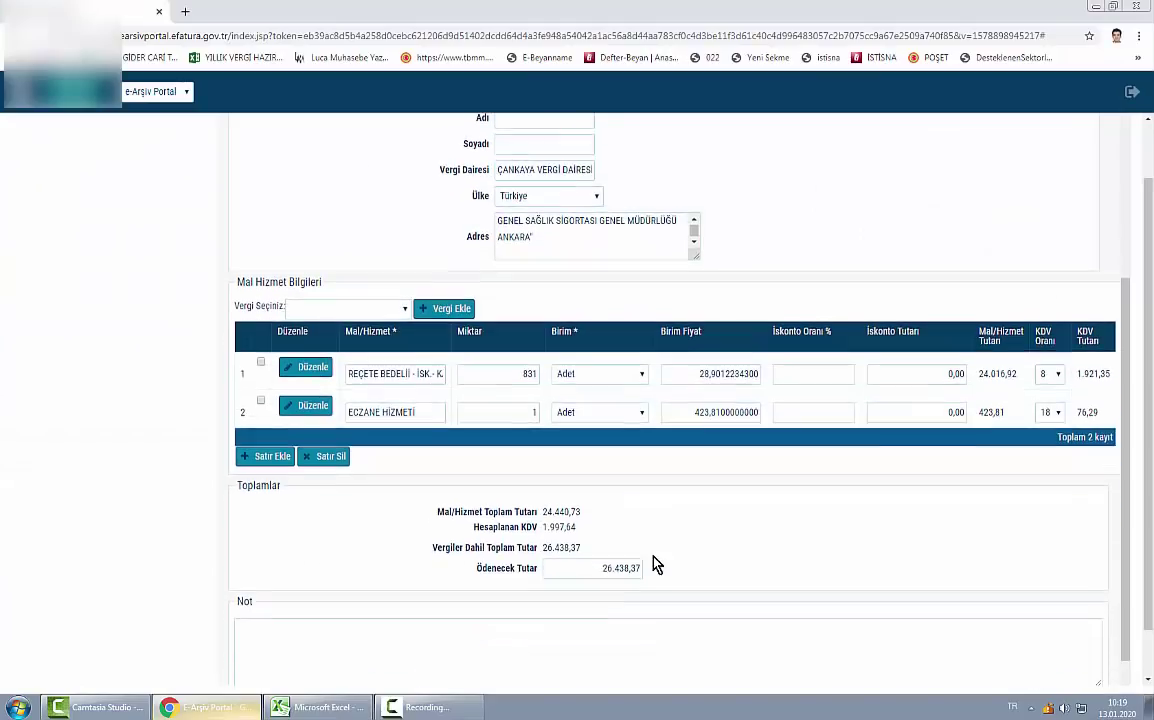
key("alt+Tab")
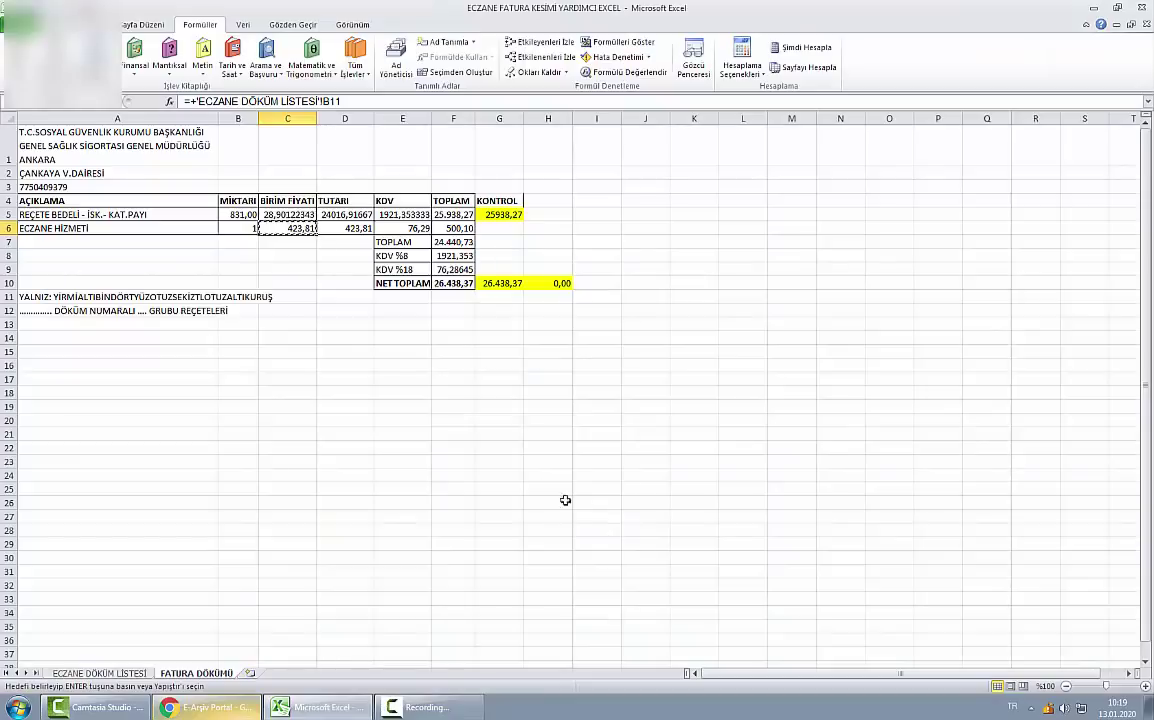
left_click(453, 242)
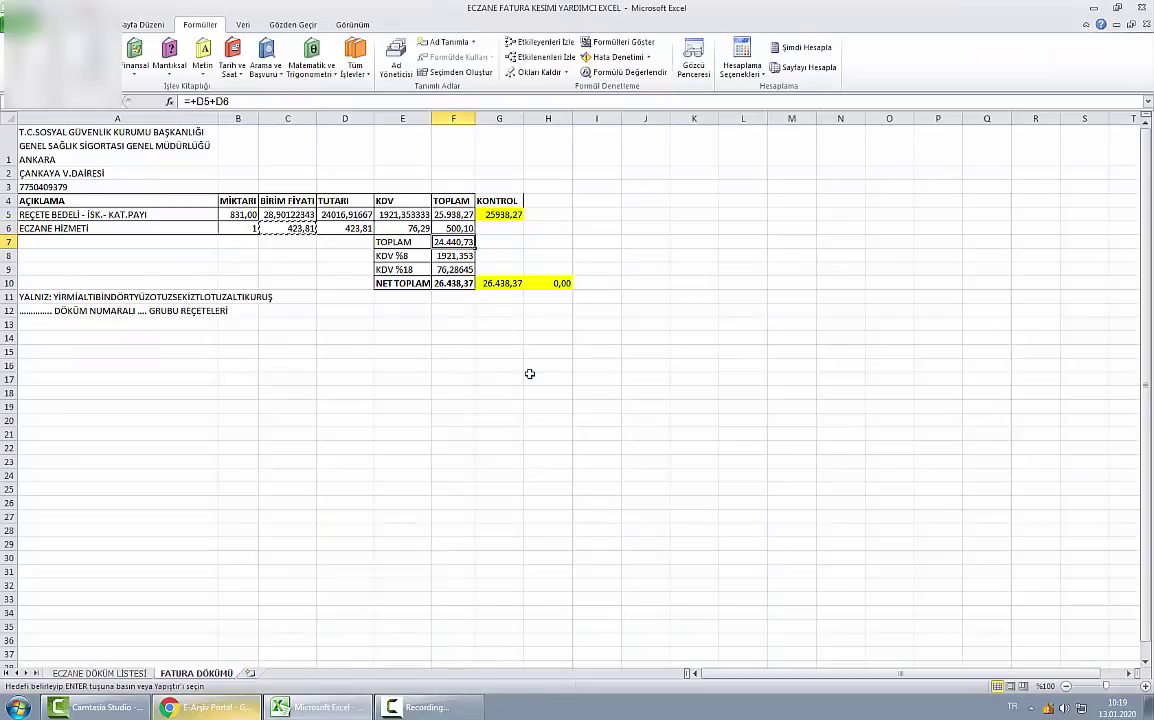
key("alt+Tab")
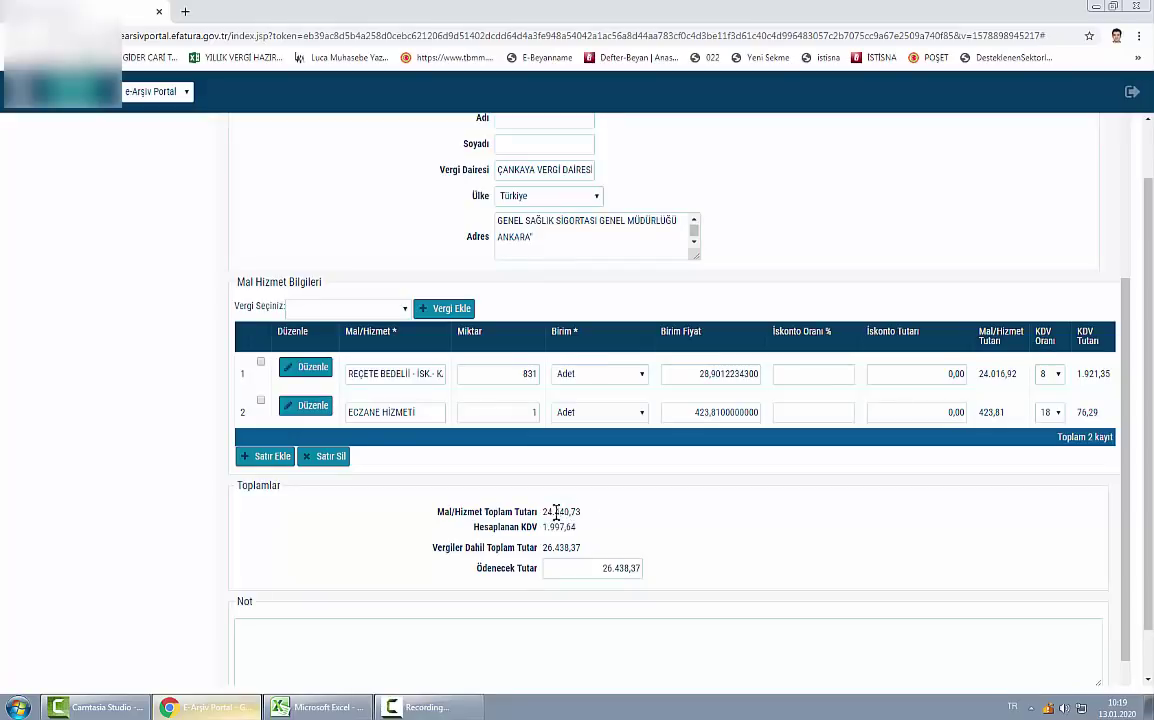
key("alt+Tab")
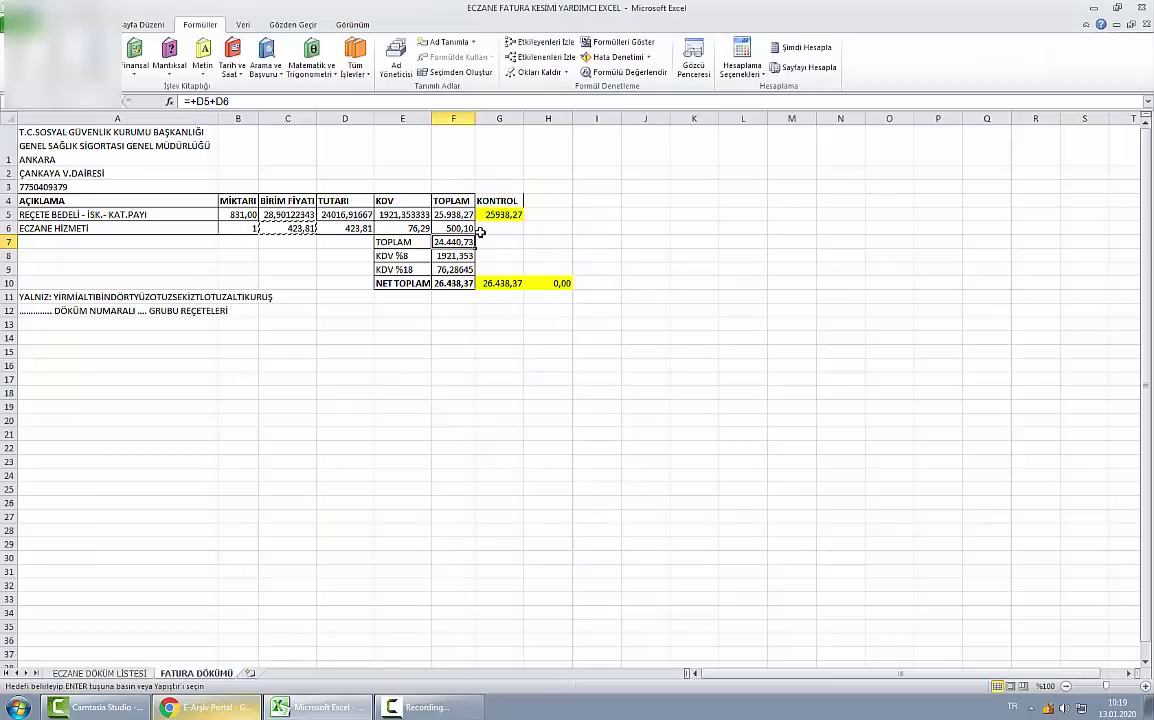
left_click_drag(454, 256, 459, 271)
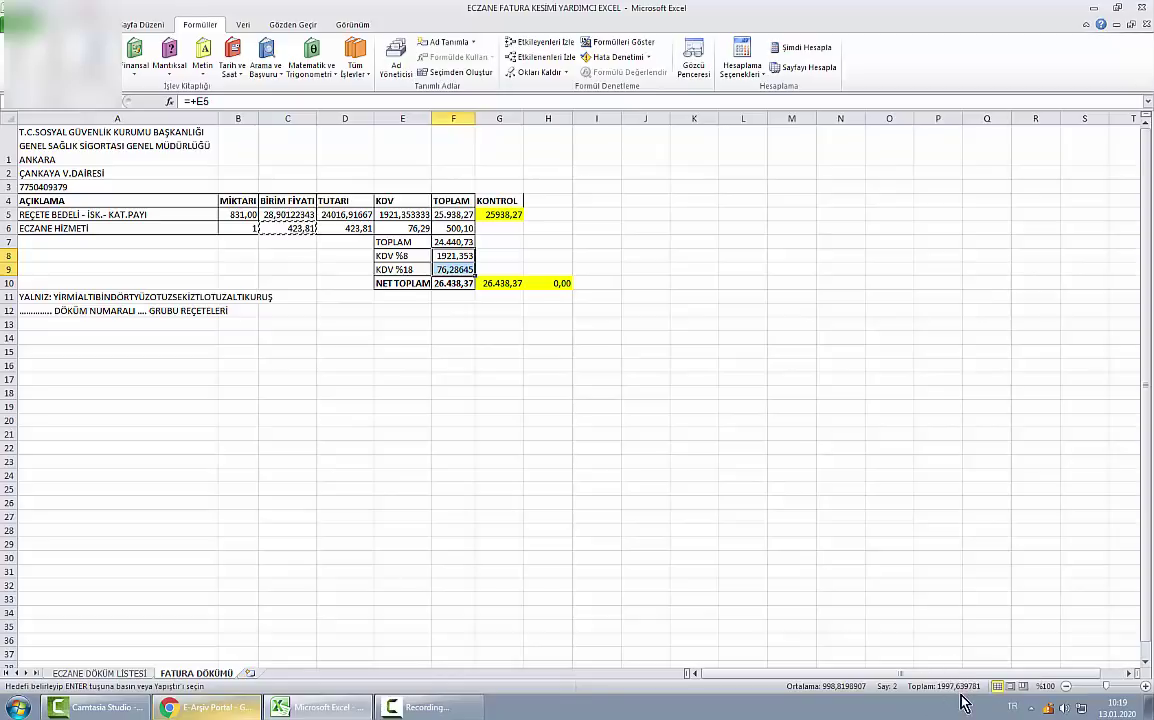
key("alt+Tab")
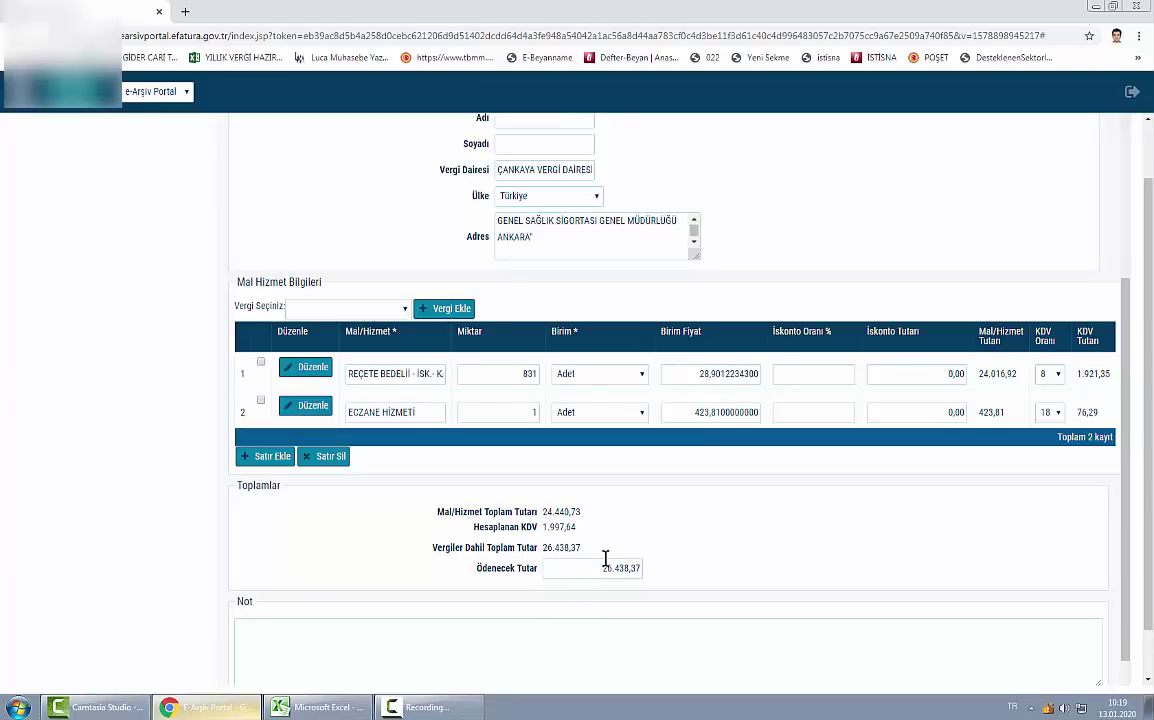
Compare the invoice's Ödenecek Tutar with NET TOPLAM on the FATURA DÖKÜMÜ sheet and TOPLAM ÖDENECEK TUTAR on the ECZANE DÖKÜM LİSTESİ sheet.
key("alt+Tab")
left_click(458, 284)
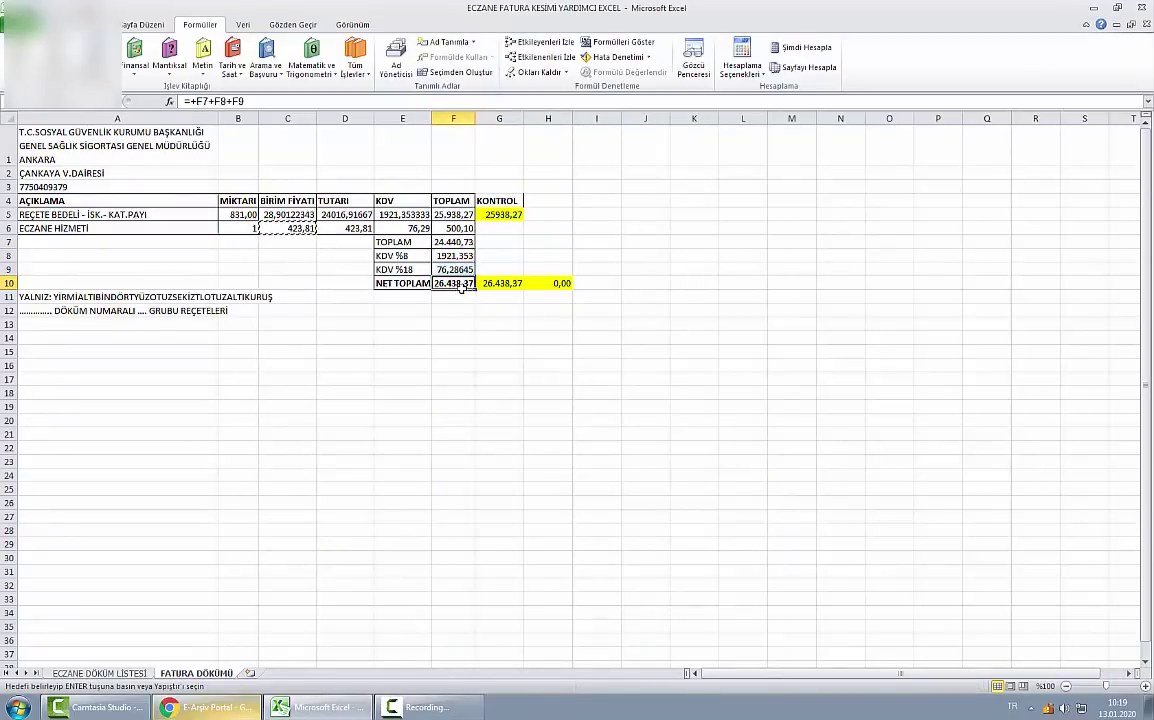
key("alt+Tab")
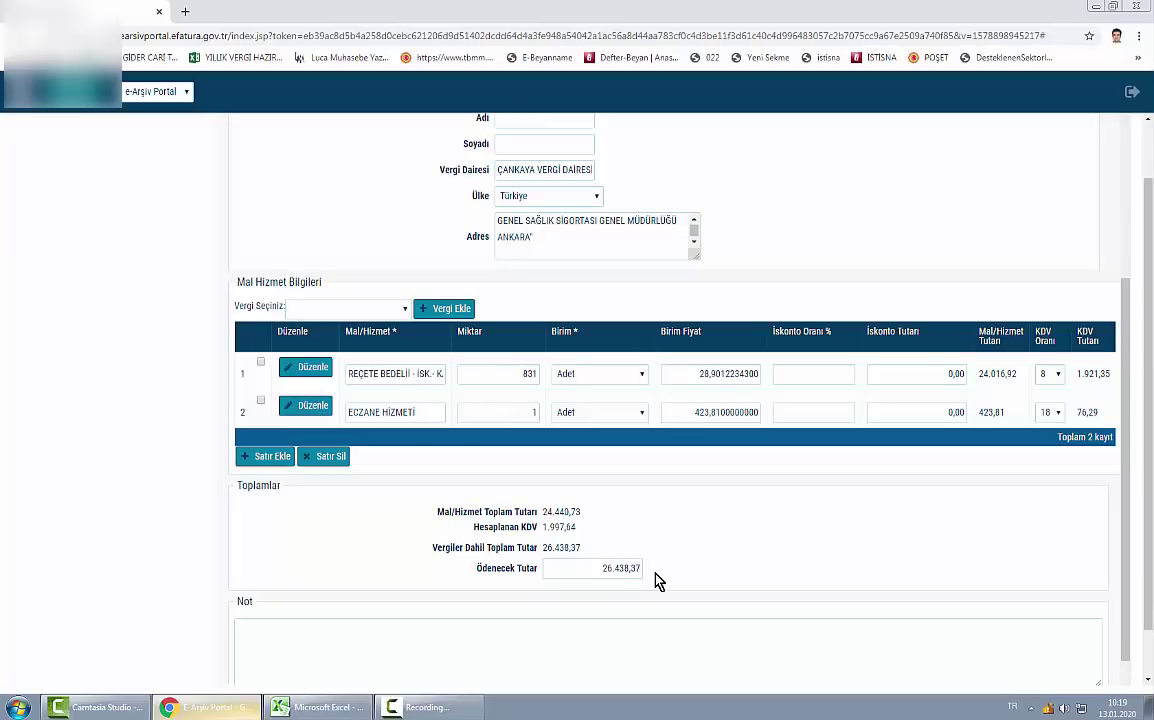
key("alt+Tab")
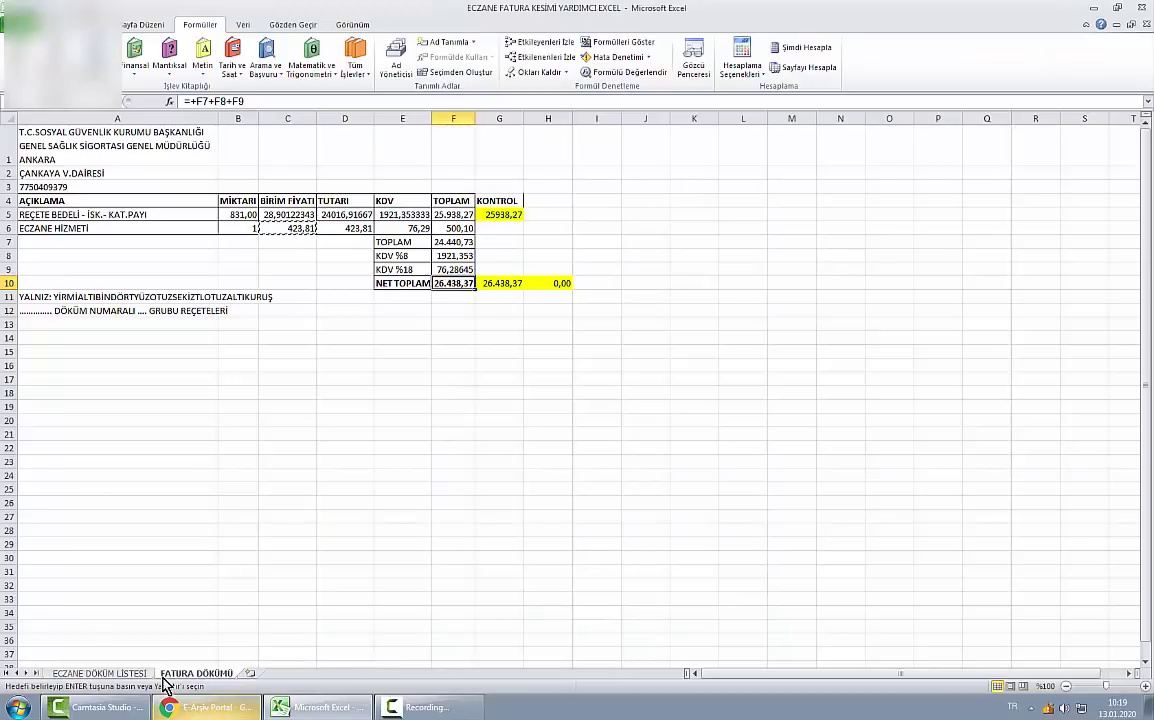
left_click(128, 674)
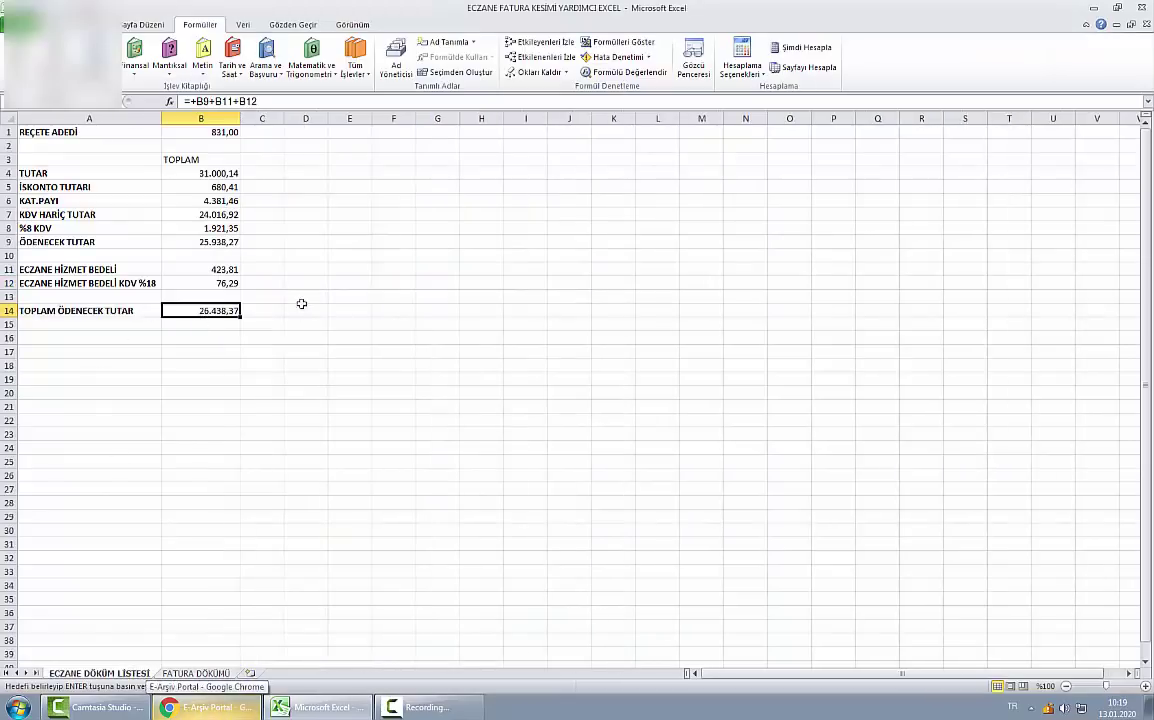
key("alt+Tab")
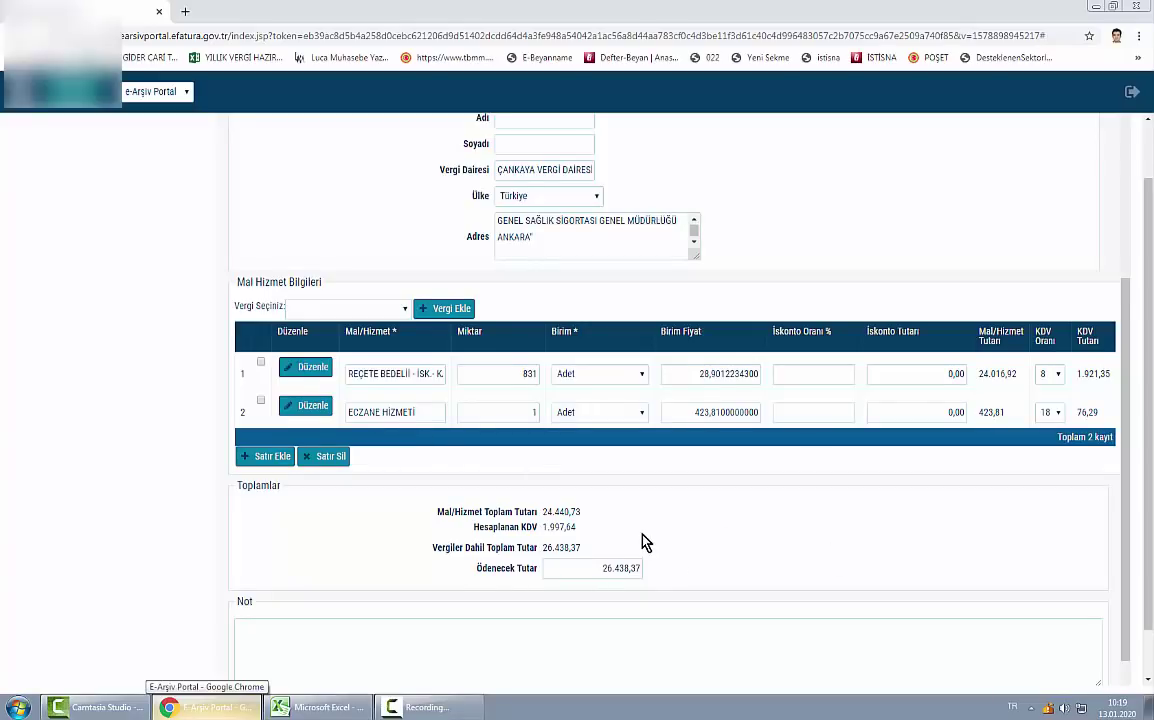
Copy the amount in words beginning with YALNIZ from A11 of the FATURA DÖKÜMÜ sheet into the invoice's Not field in the portal.
scroll(645, 541, "down", 1)
left_click(290, 607)
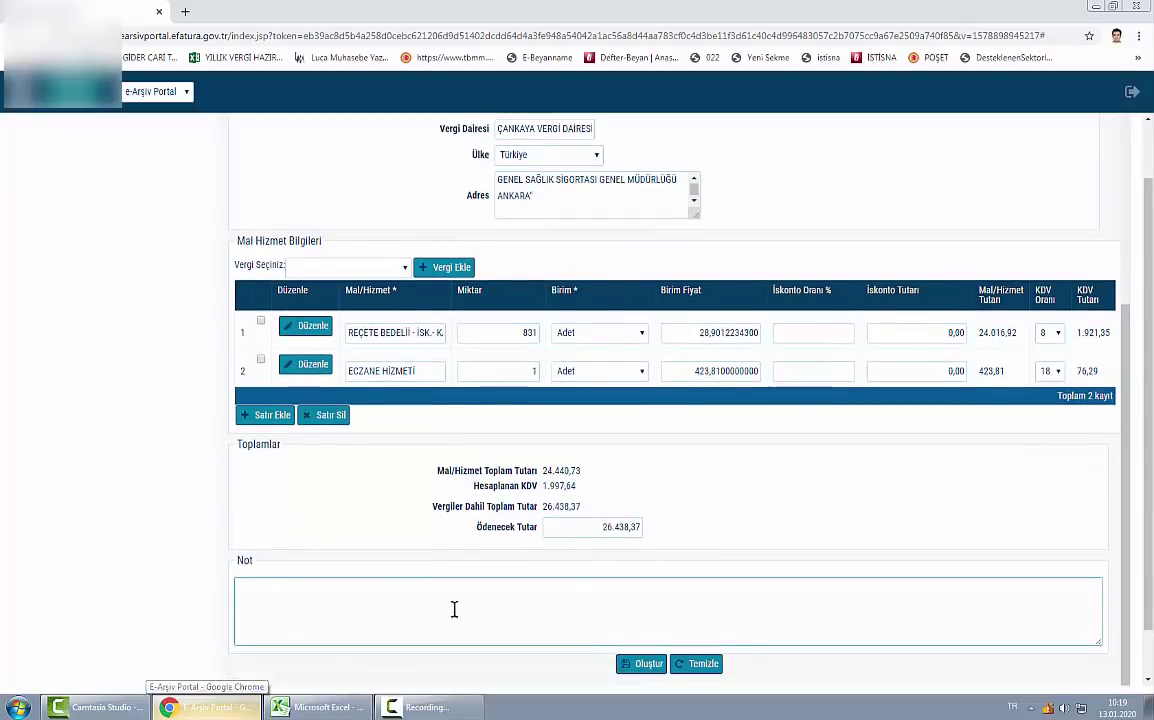
key("alt+Tab")
key("alt+Tab")
key("alt+Tab")
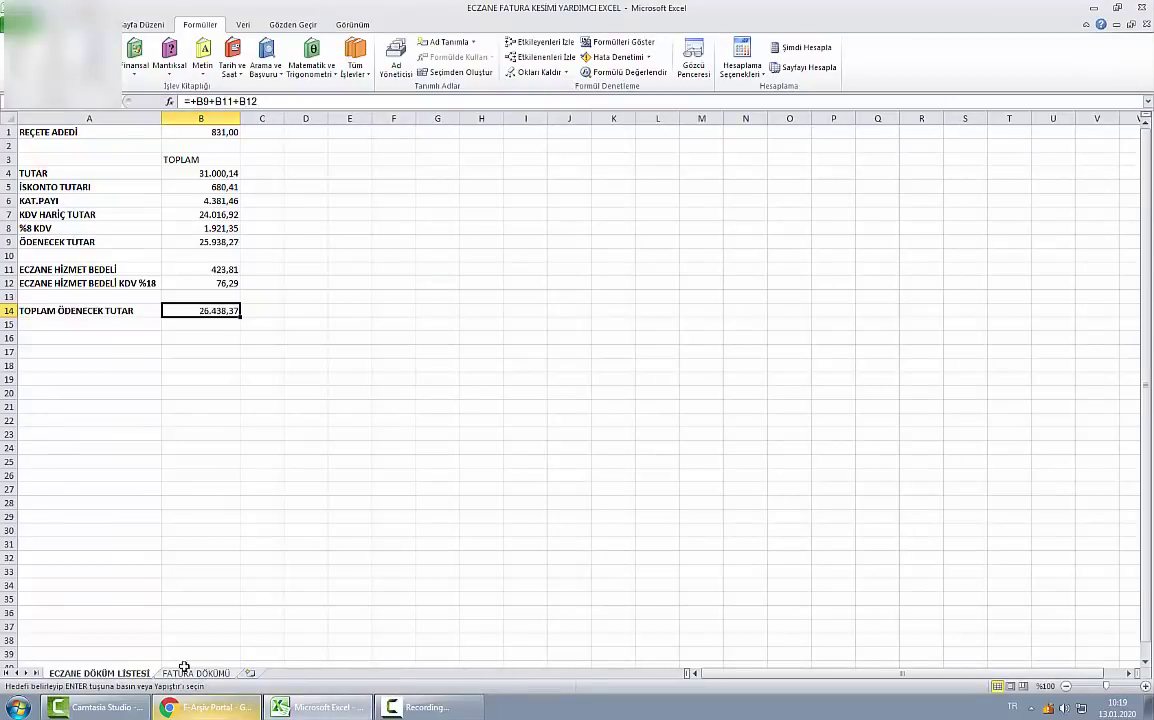
left_click(193, 673)
left_click(125, 310)
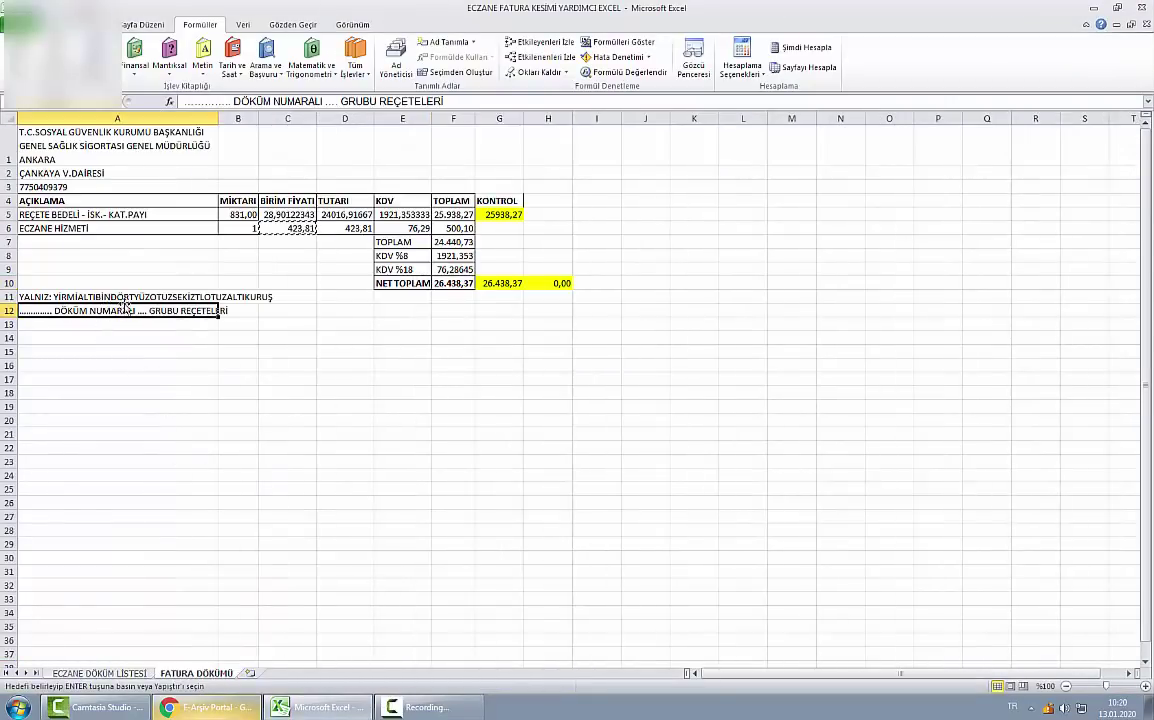
left_click(134, 297)
key("ctrl+c")
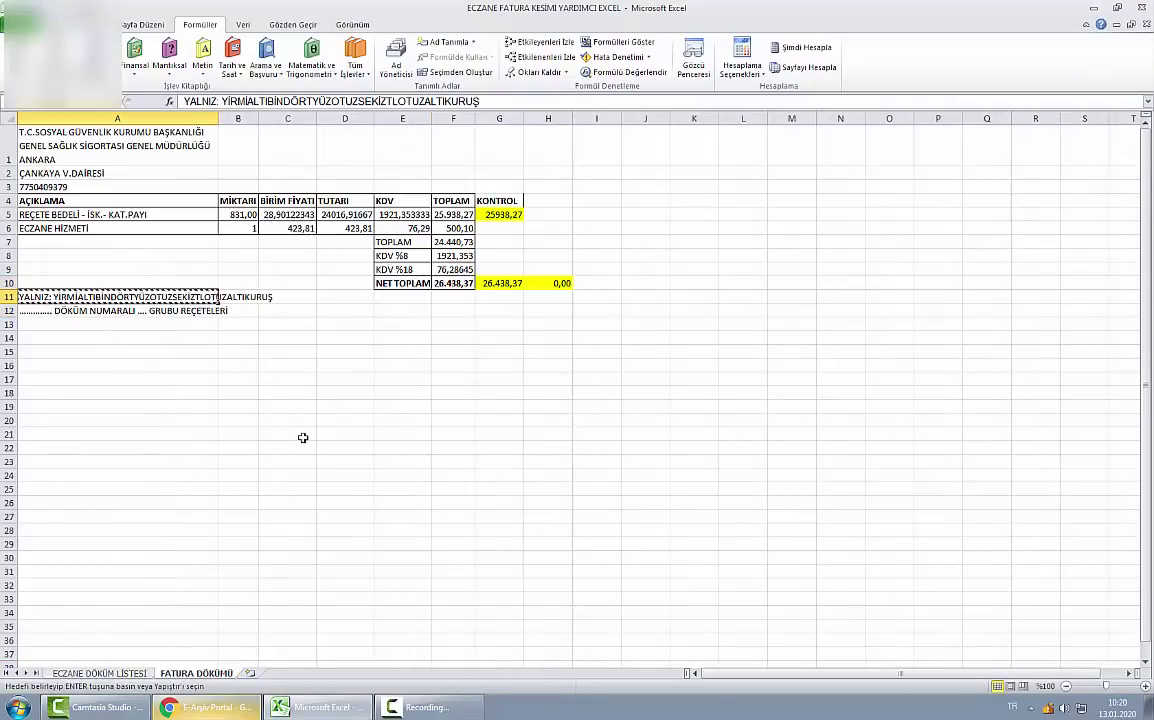
key("alt+Tab")
left_click(341, 581)
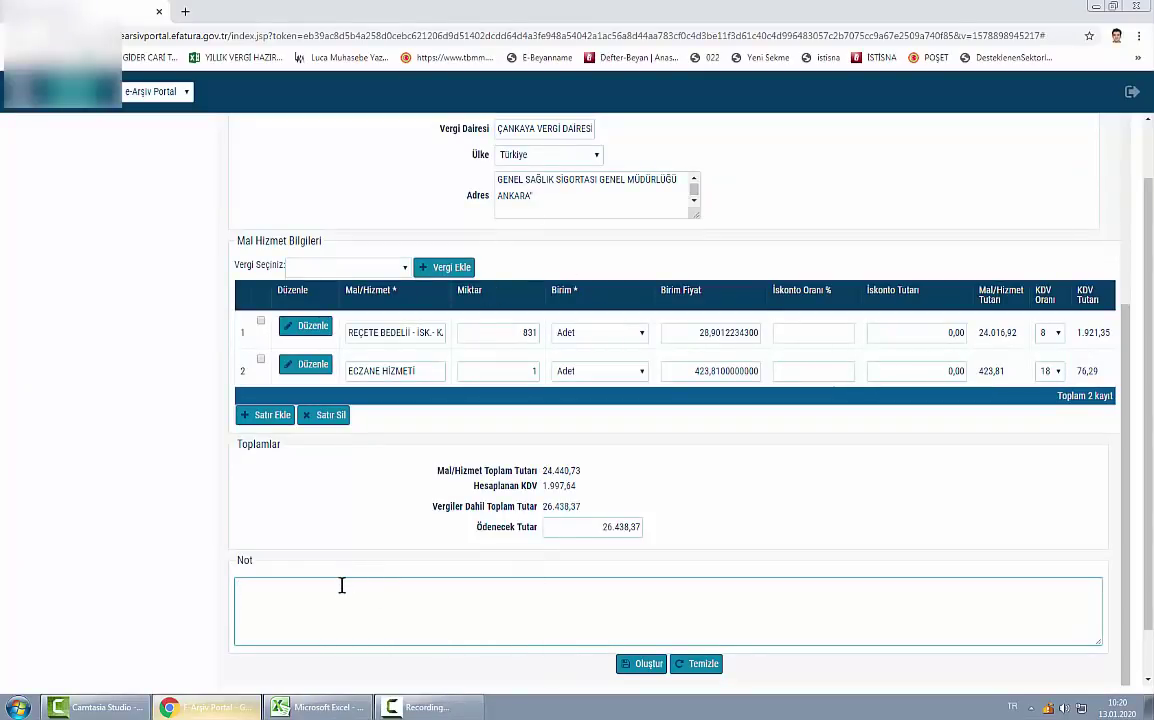
key("ctrl+v")
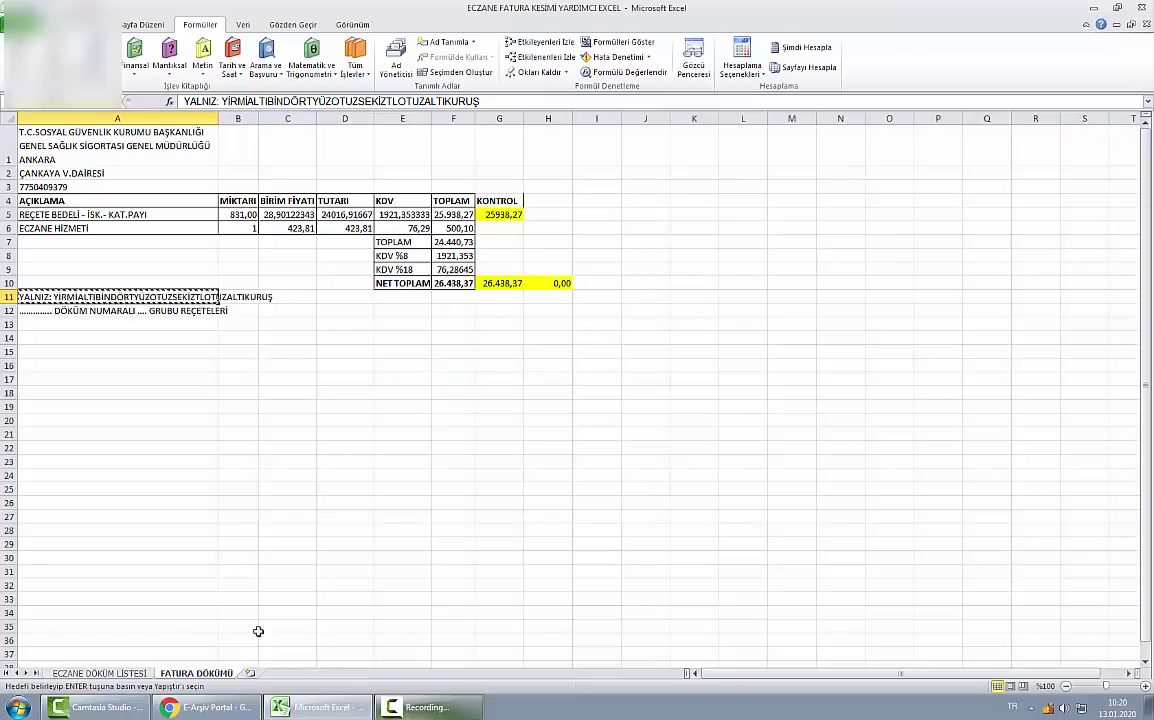
Append the "DÖKÜM NUMARALI .... GRUBU REÇETELERİ" text from A12 of the FATURA DÖKÜMÜ sheet to the invoice's Not field in the portal.
key("alt+Tab")
left_click(128, 311)
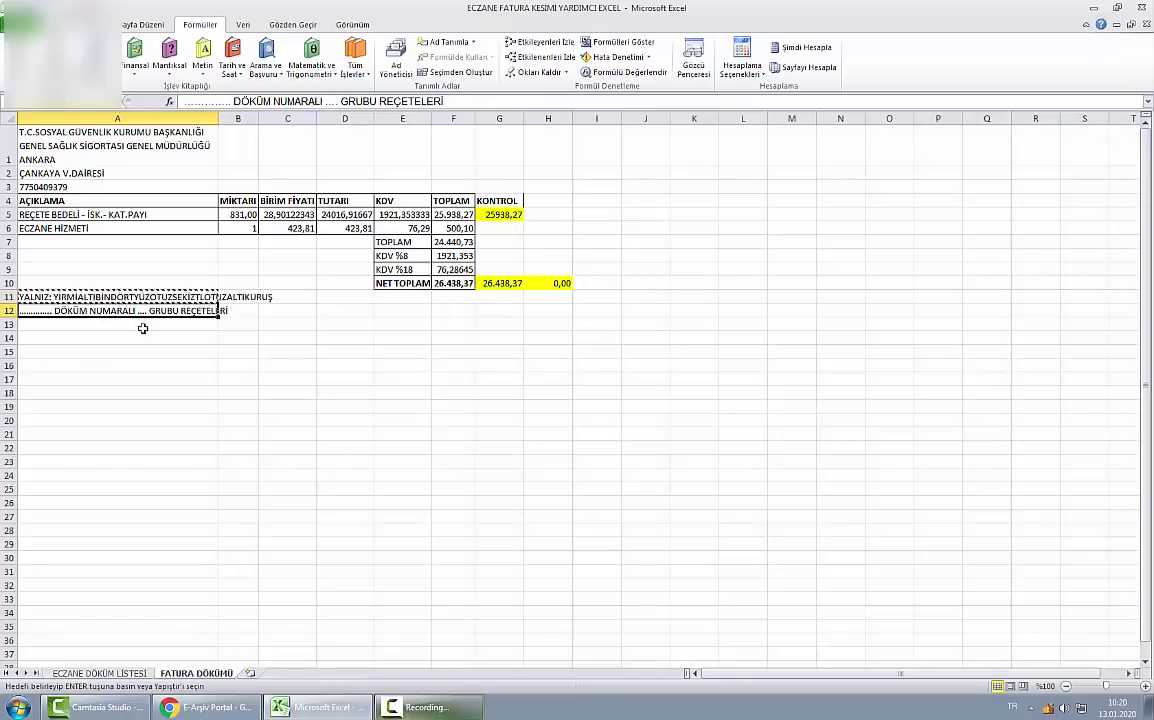
key("alt+Tab")
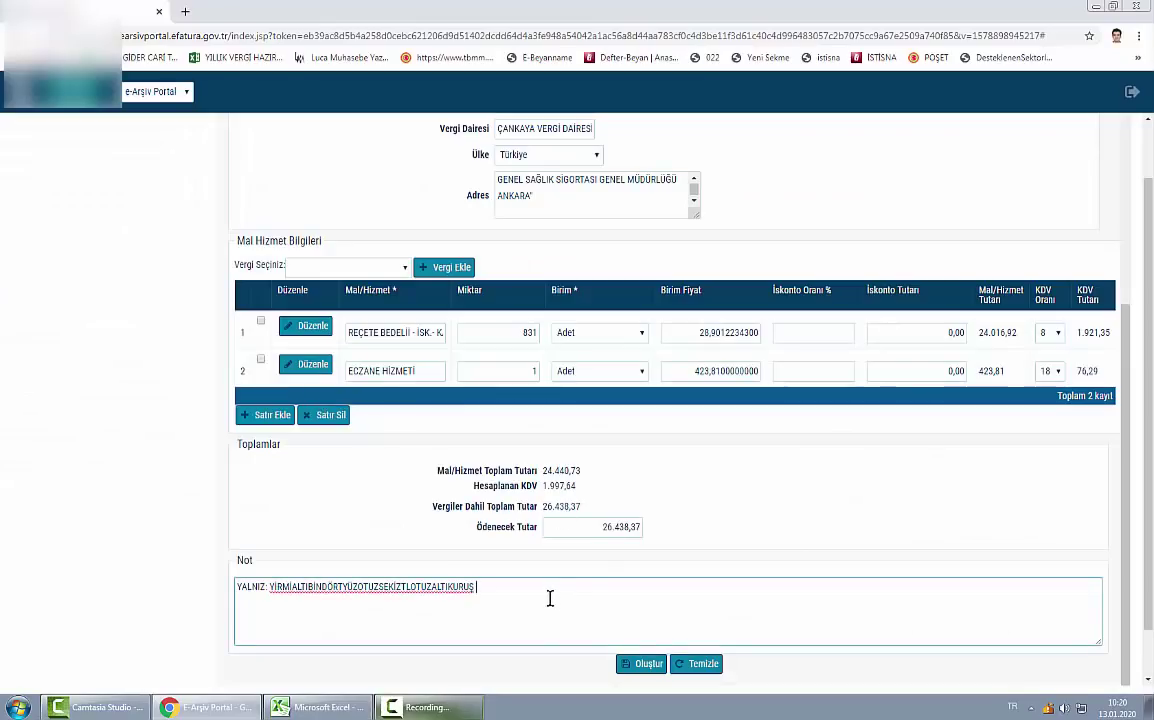
key("ctrl+v")
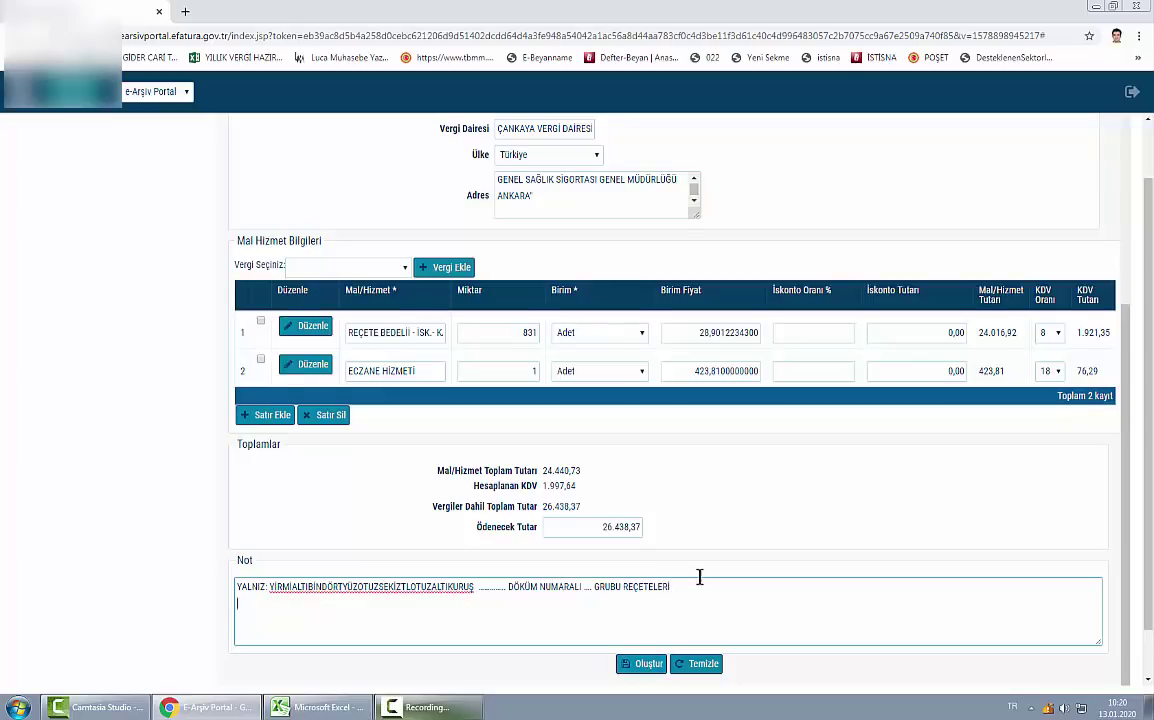
Create the completed Social Security Institution invoice as a draft and dismiss the resulting message.
scroll(695, 563, "up", 4)
scroll(690, 567, "down", 1)
scroll(687, 618, "down", 3)
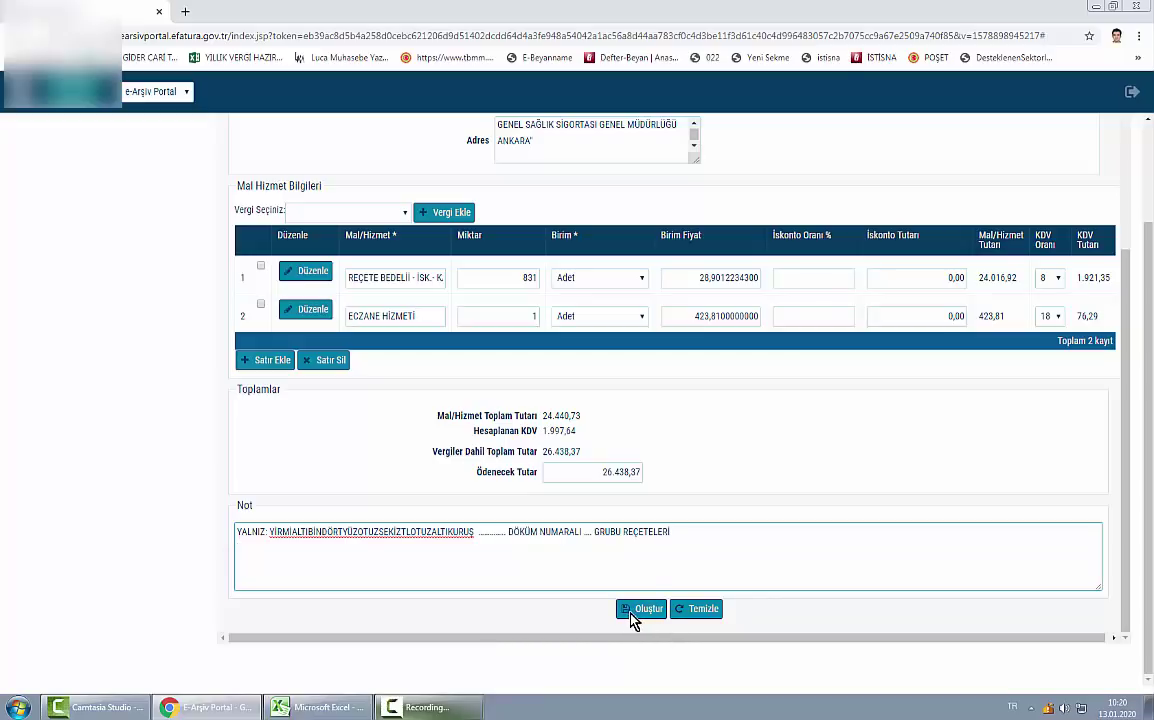
left_click(634, 614)
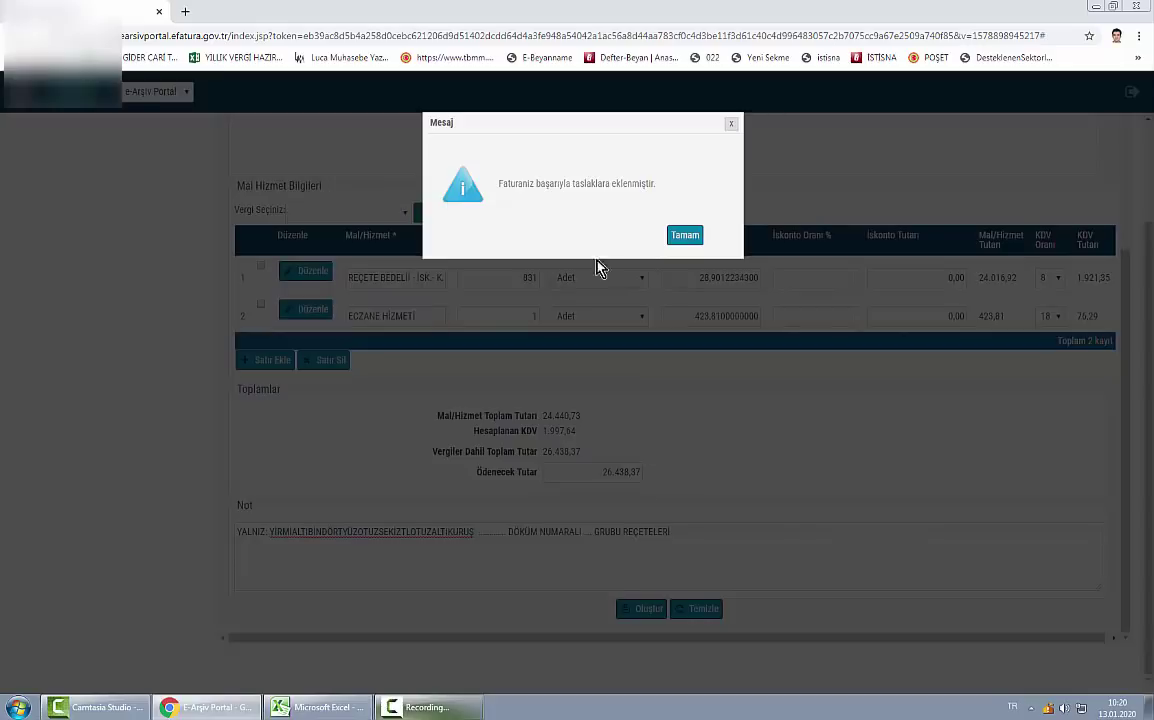
left_click(686, 240)
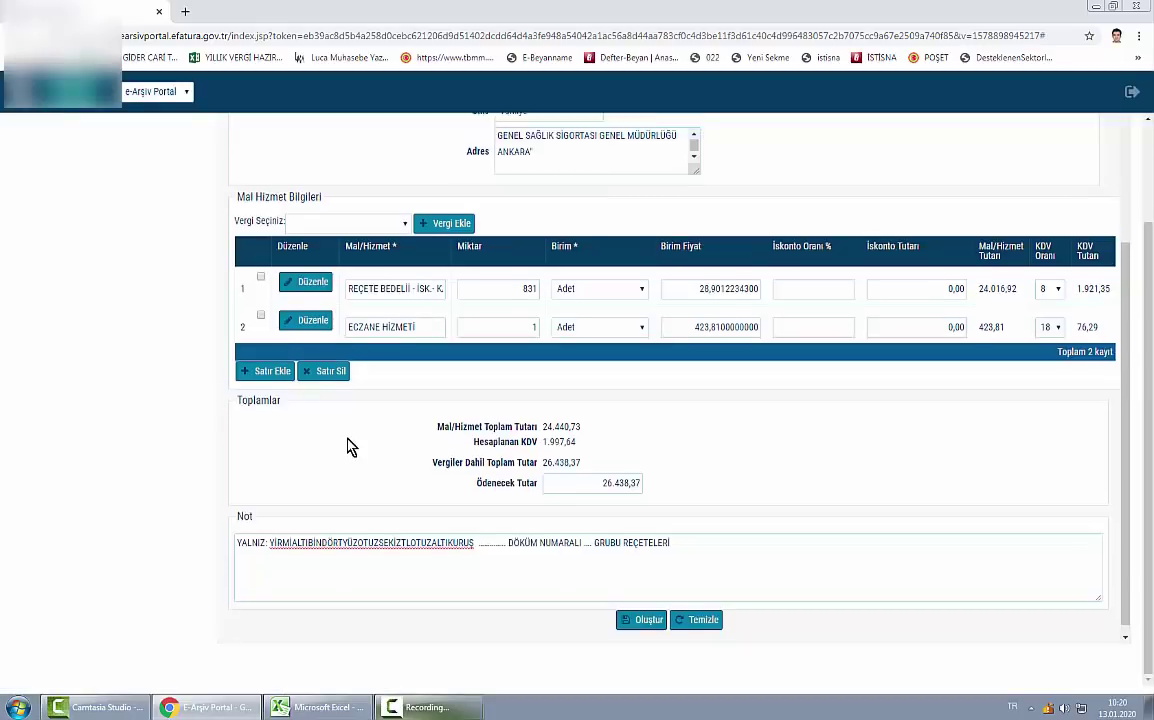
Query the 5000/30.000 TL draft invoices with start and end dates of 13/01/2020.
scroll(350, 447, "up", 5)
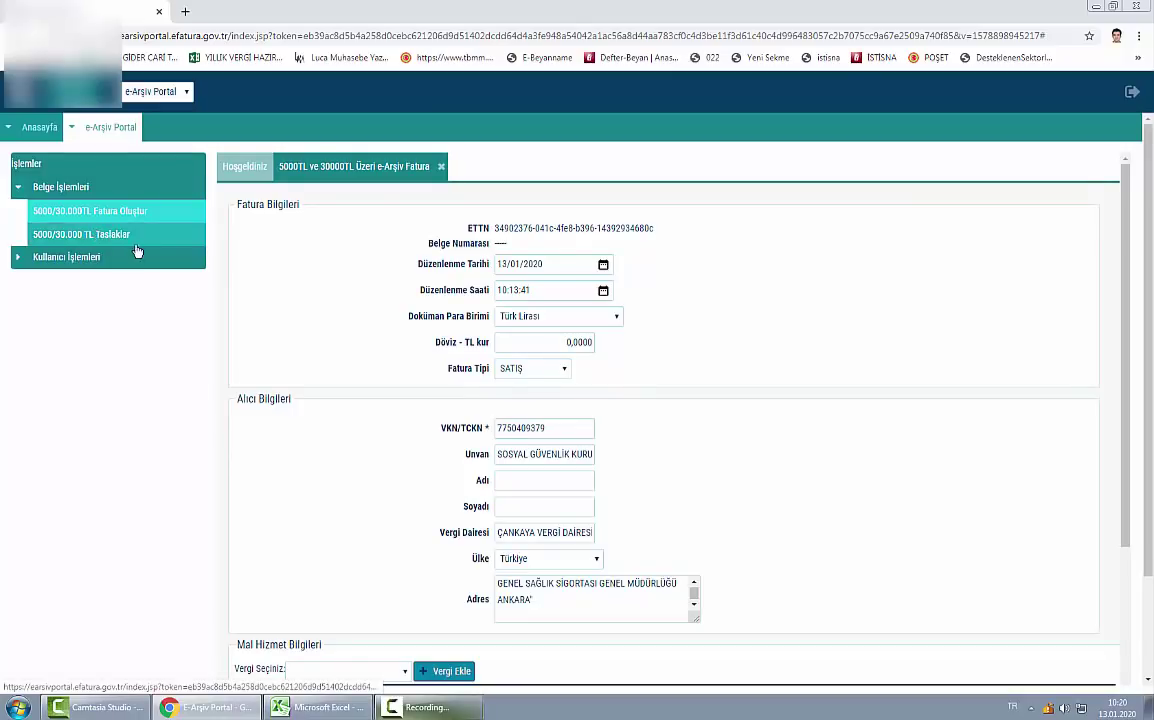
left_click(111, 240)
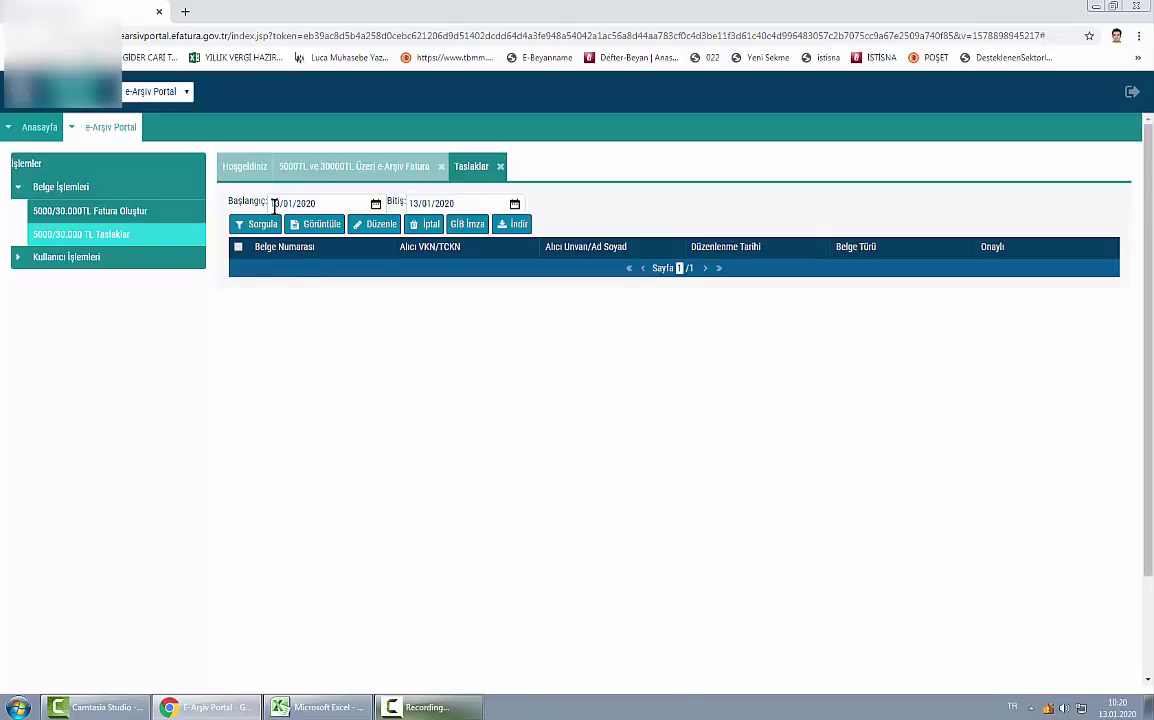
left_click_drag(274, 204, 327, 216)
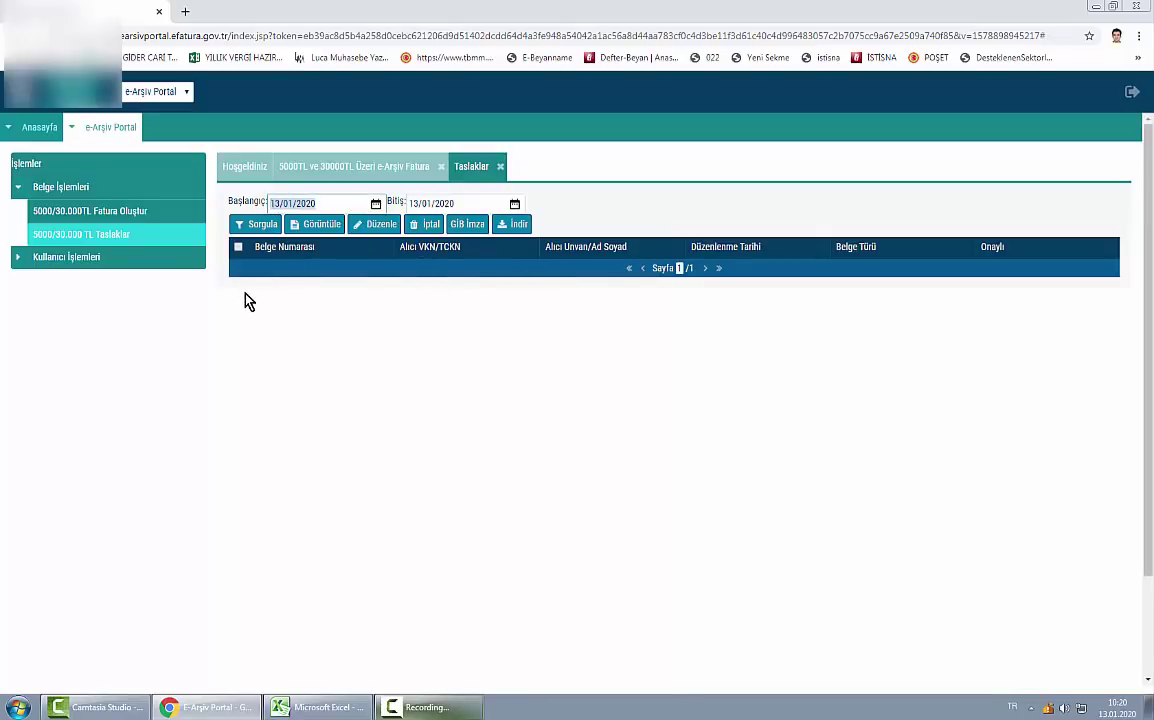
left_click(258, 229)
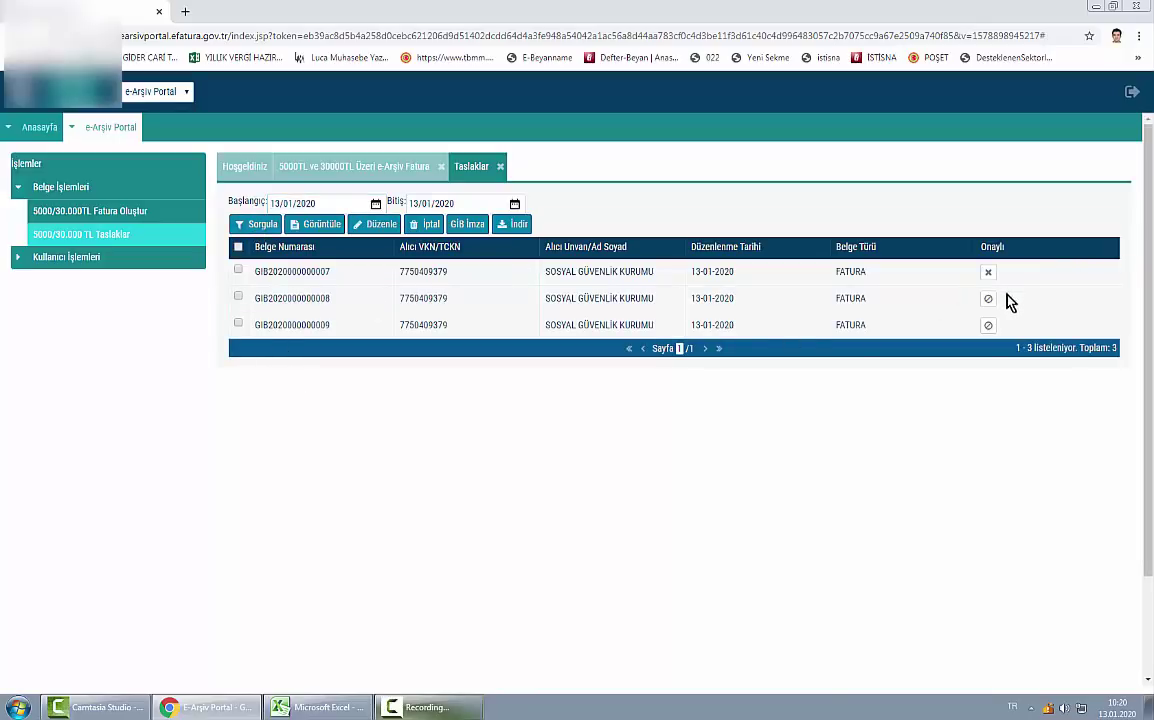
Select the last draft invoice in the list and view its preview, examining the lines, totals and note.
left_click(238, 324)
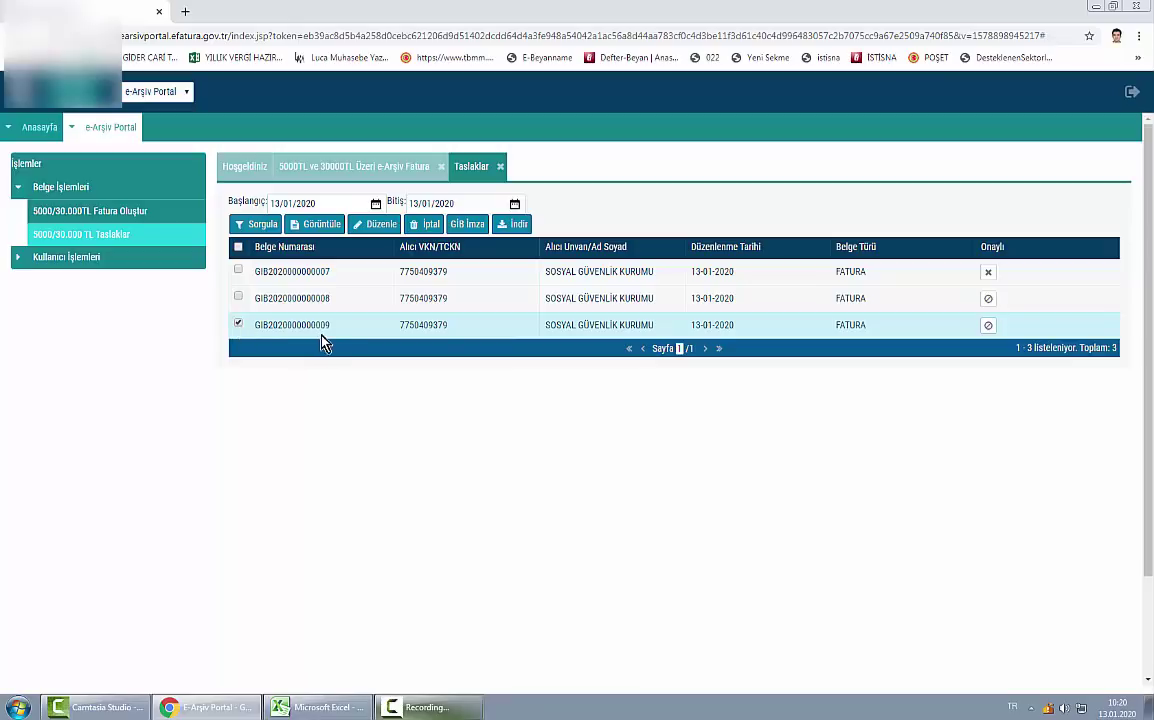
left_click(309, 226)
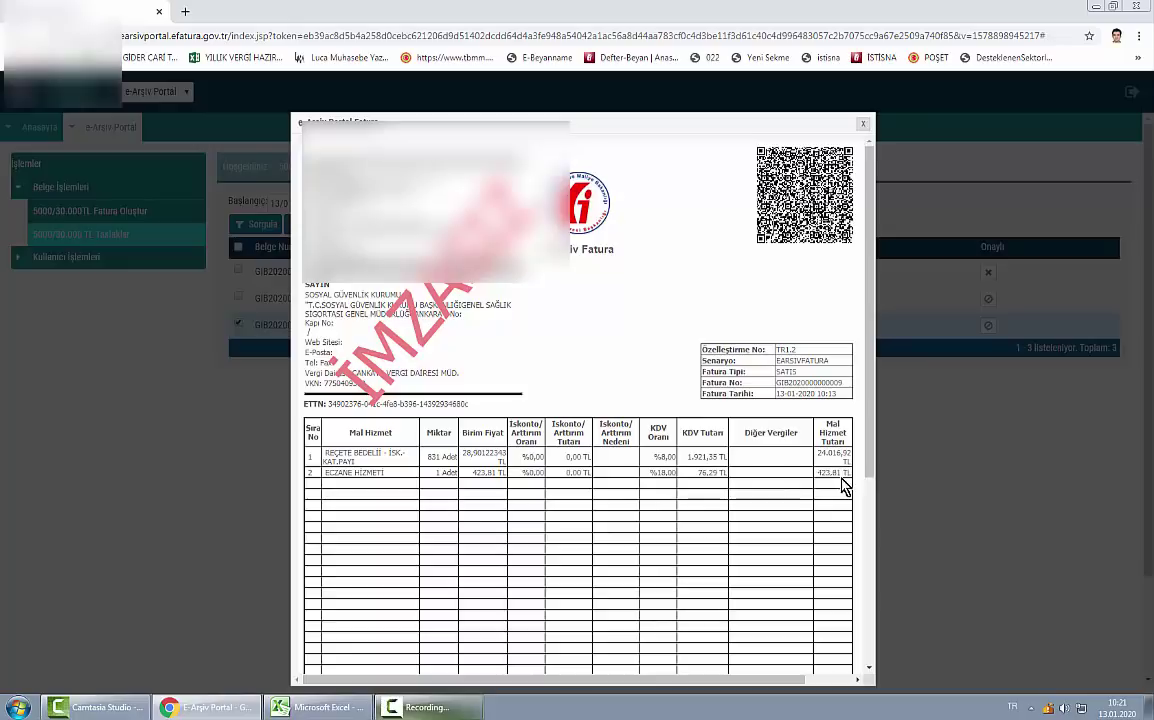
scroll(841, 500, "down", 1)
scroll(841, 508, "down", 4)
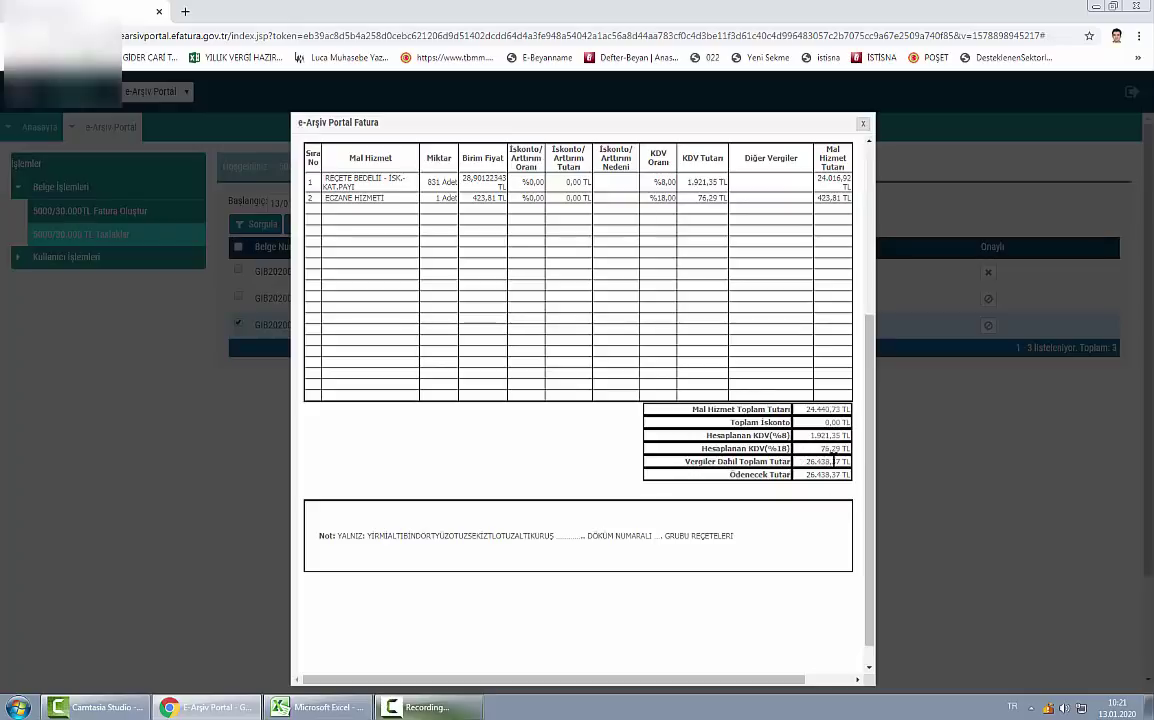
Compare the previewed invoice's totals, KDV amounts and note with the FATURA DÖKÜMÜ sheet in Excel, and close the portal preview.
left_click(318, 707)
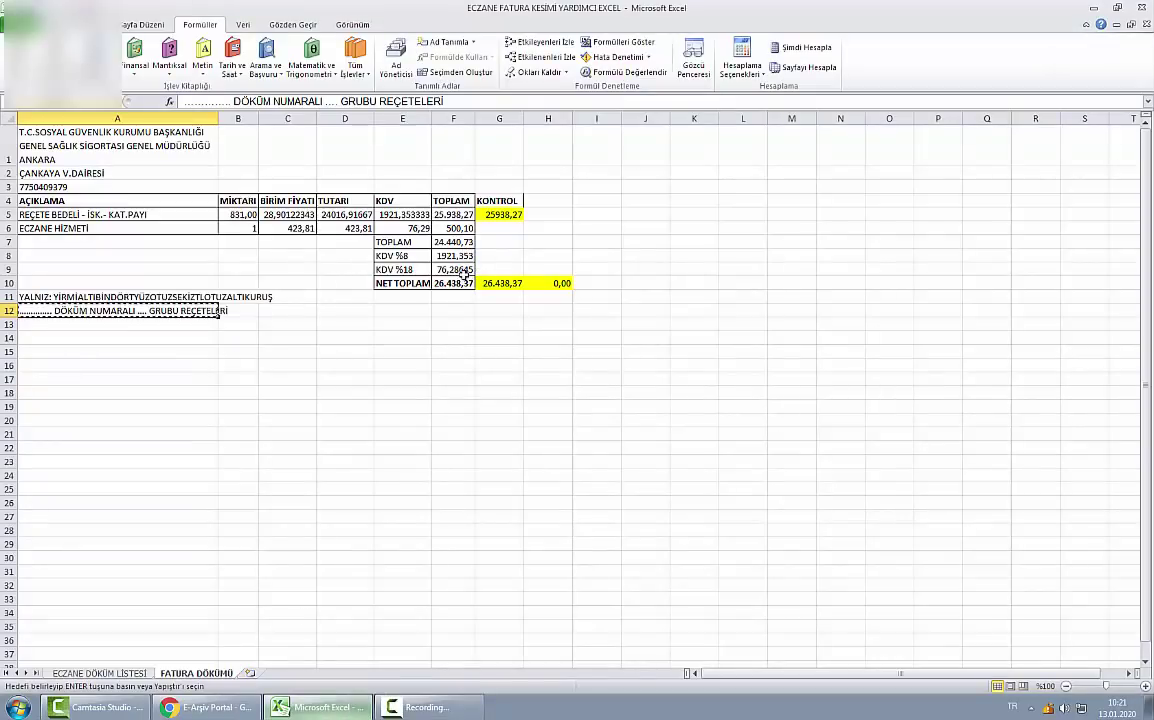
key("alt+Tab")
key("alt+Tab")
key("alt+Tab")
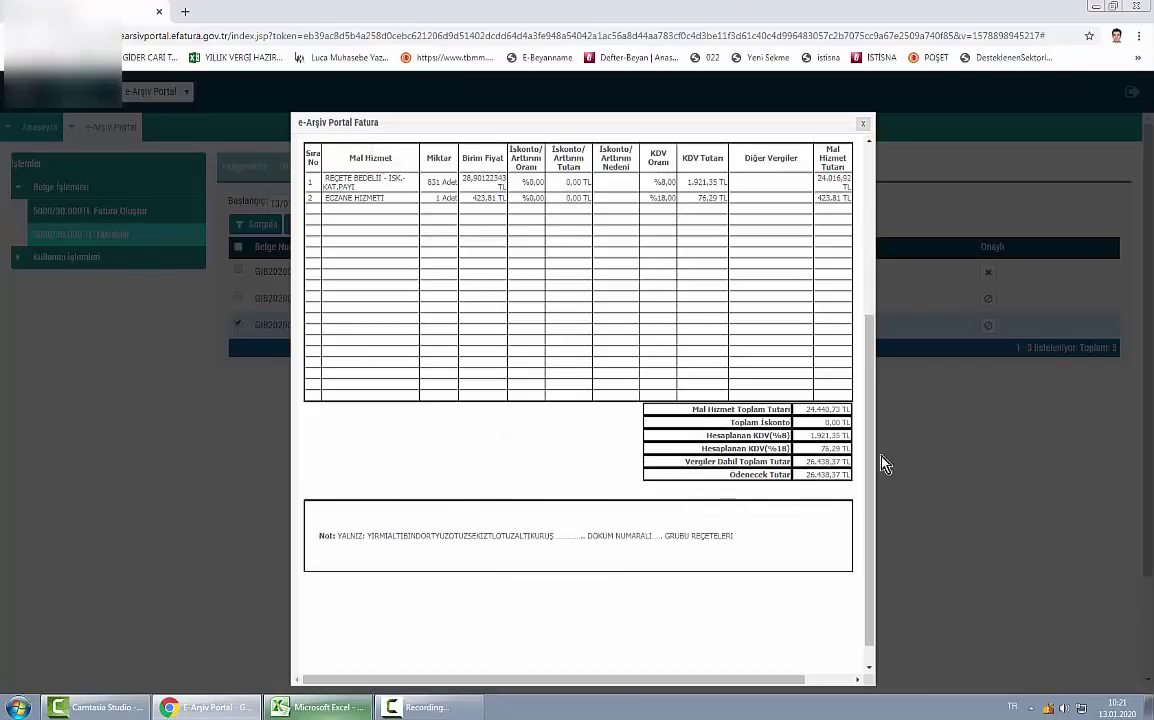
key("alt+Tab")
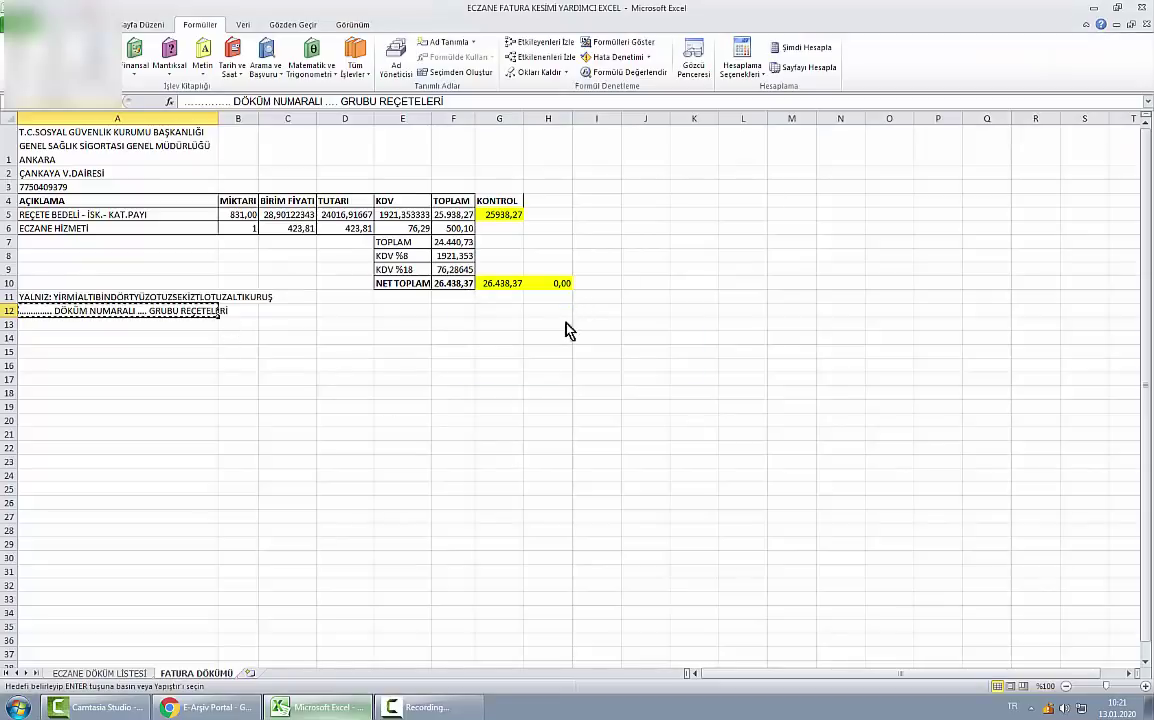
key("alt+Tab")
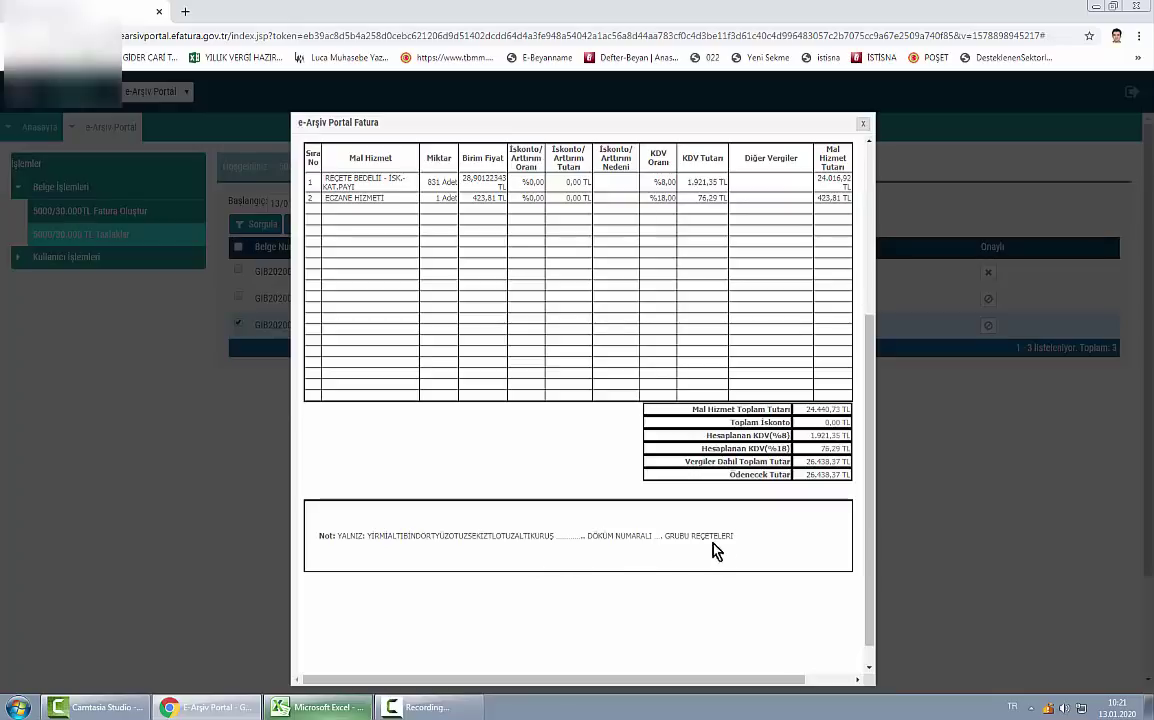
scroll(741, 560, "up", 5)
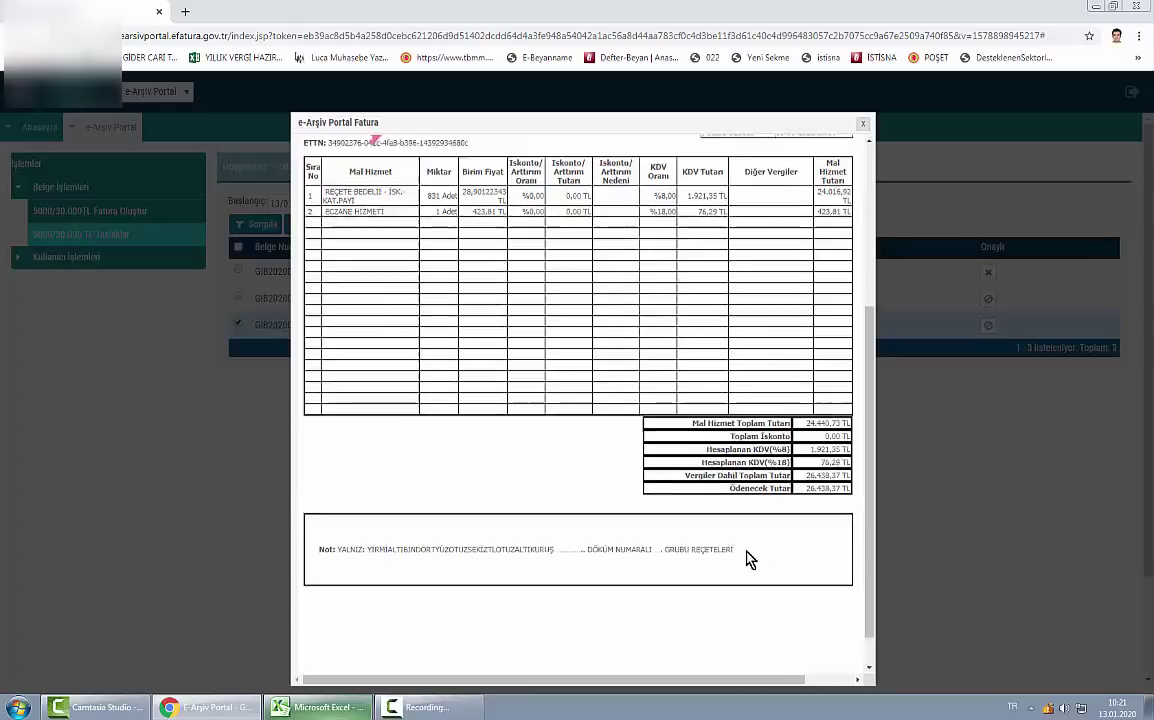
left_click(866, 124)
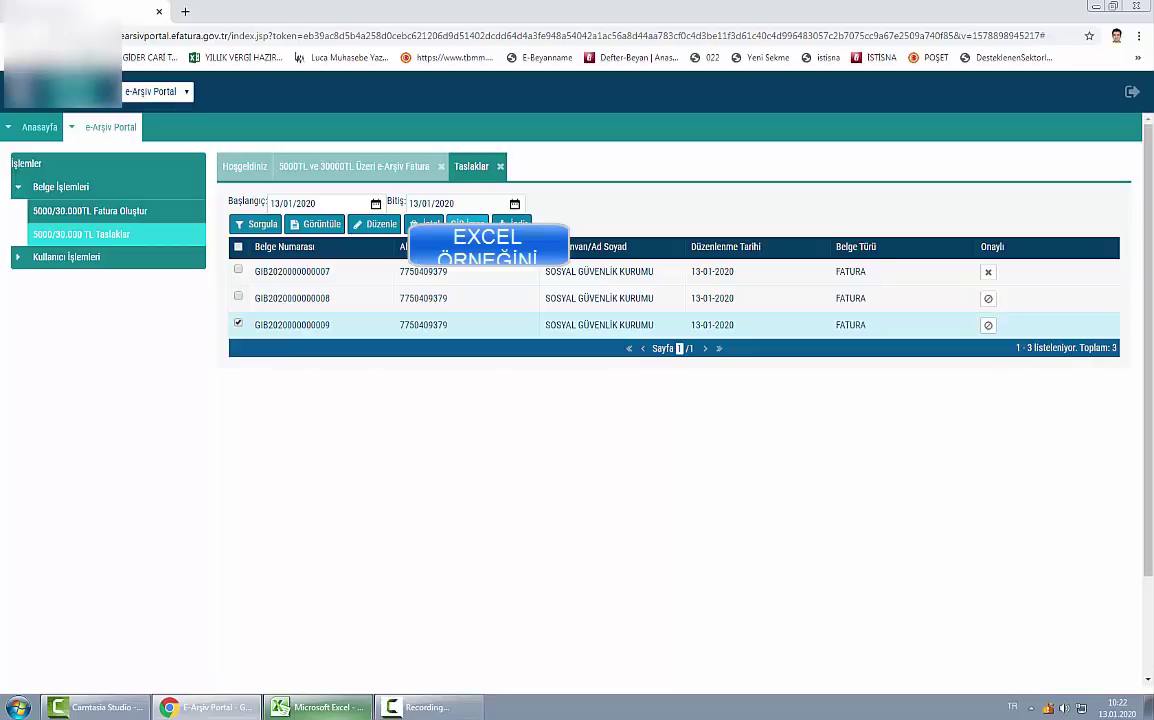
View the GİB İmza SMS approval dialog for the selected draft and close it without requesting a code.
left_click(467, 224)
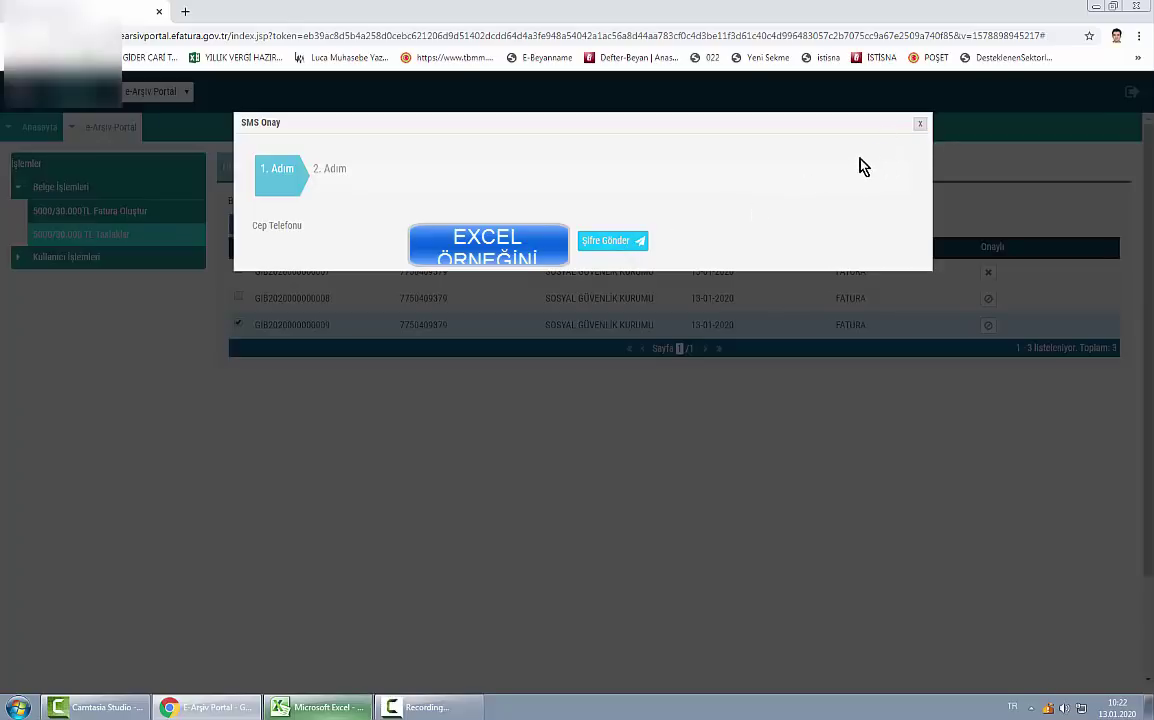
left_click(920, 124)
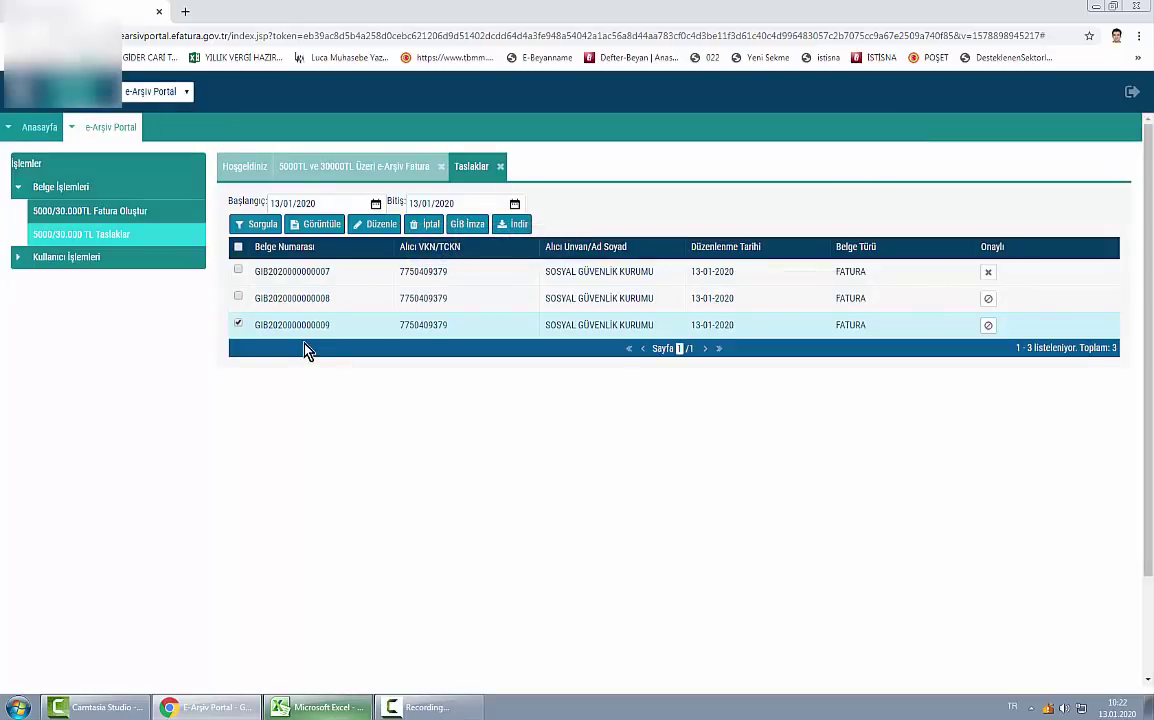